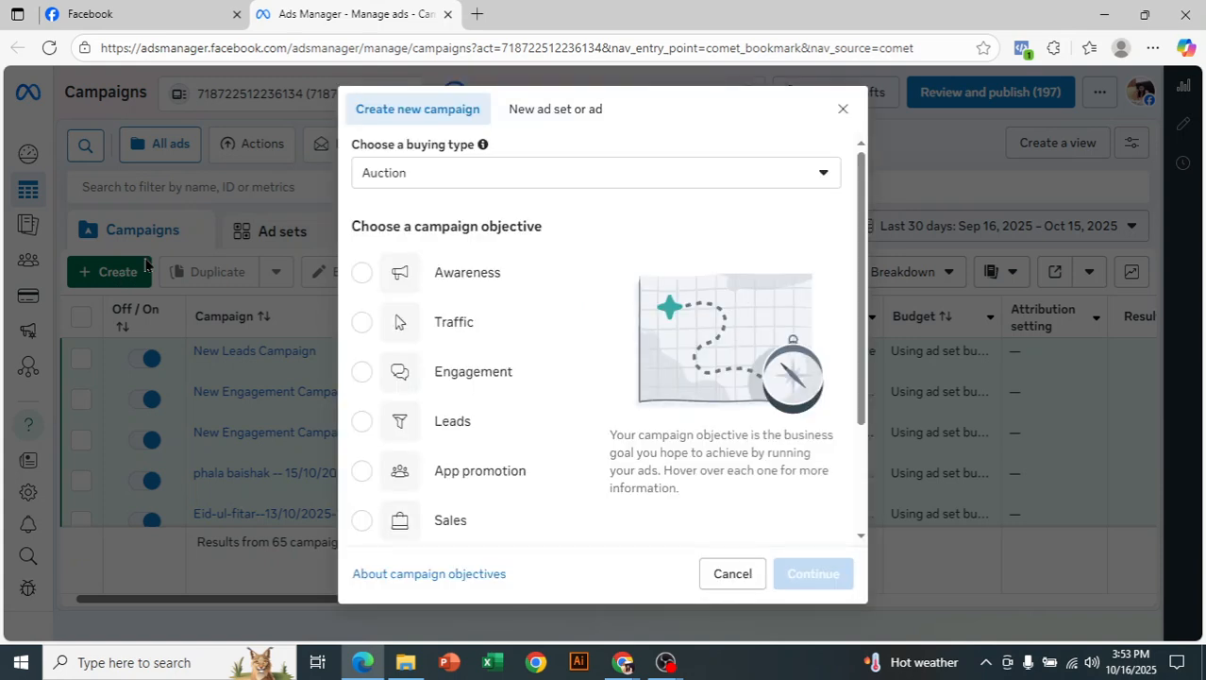
Step: Create a campaign with the Traffic objective and the Manual traffic campaign setup
{"action": "left_click", "coordinate": [481, 327]}
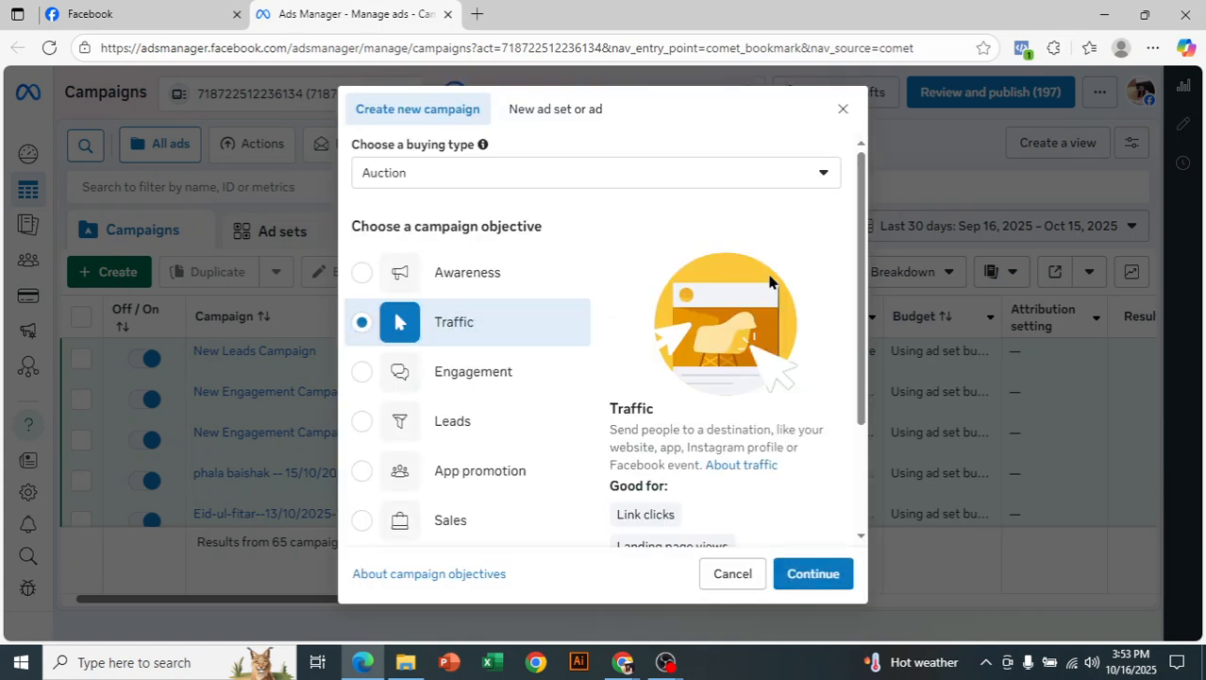
{"action": "left_click_drag", "start_coordinate": [867, 274], "coordinate": [863, 377]}
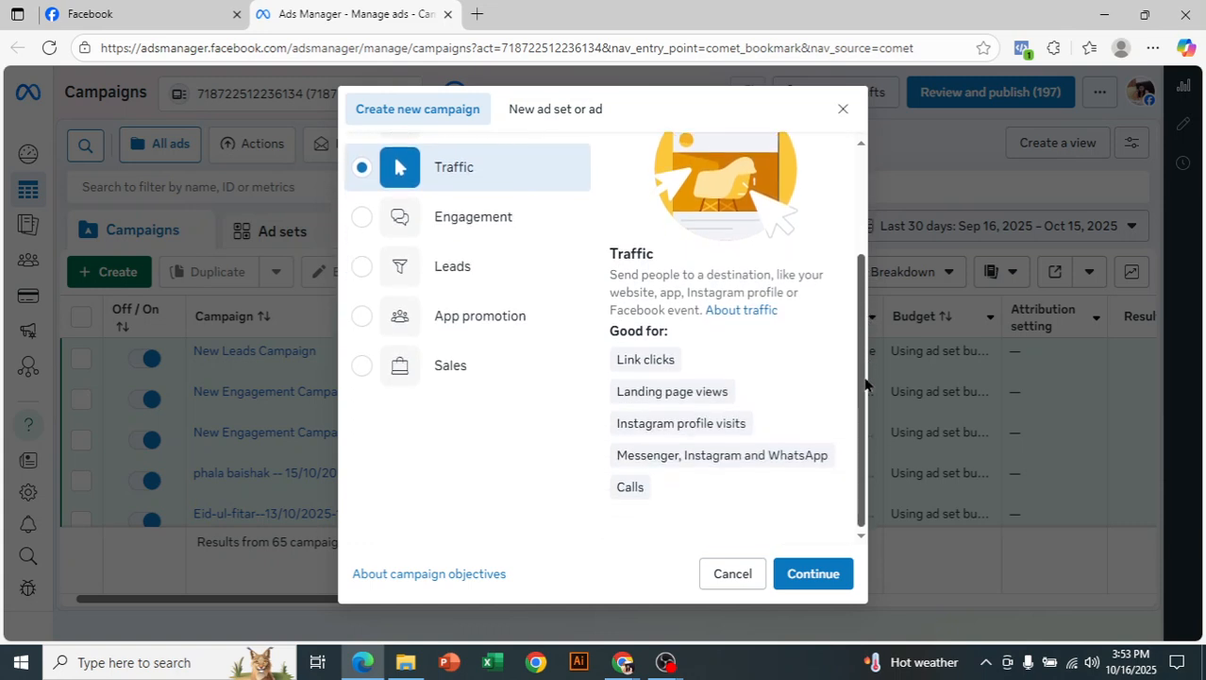
{"action": "mouse_move", "coordinate": [634, 349]}
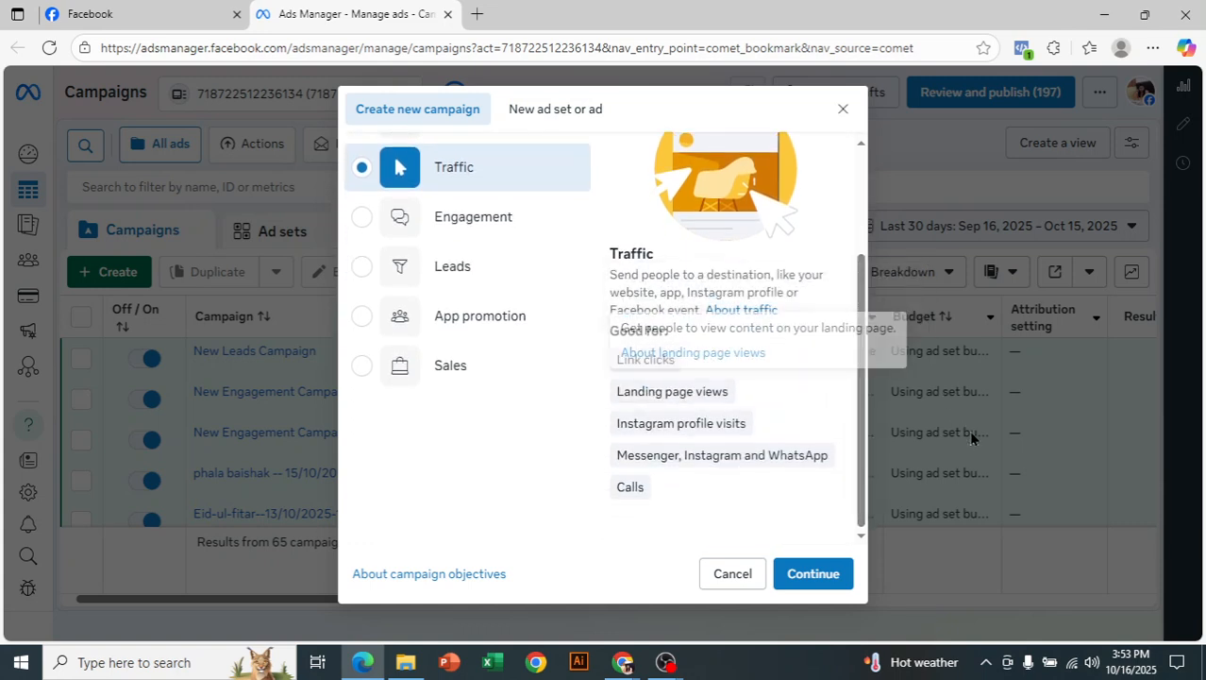
{"action": "mouse_move", "coordinate": [712, 459]}
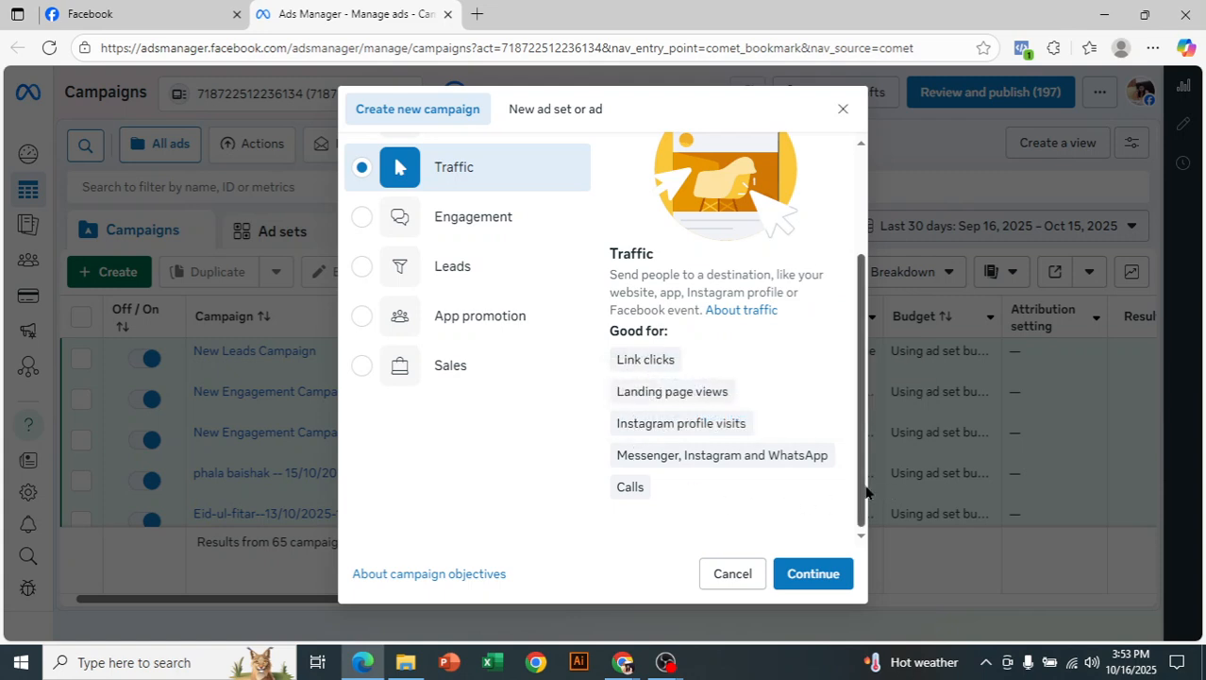
{"action": "scroll", "coordinate": [853, 437], "scroll_direction": "up", "scroll_amount": 1}
{"action": "scroll", "coordinate": [853, 437], "scroll_direction": "up", "scroll_amount": 2}
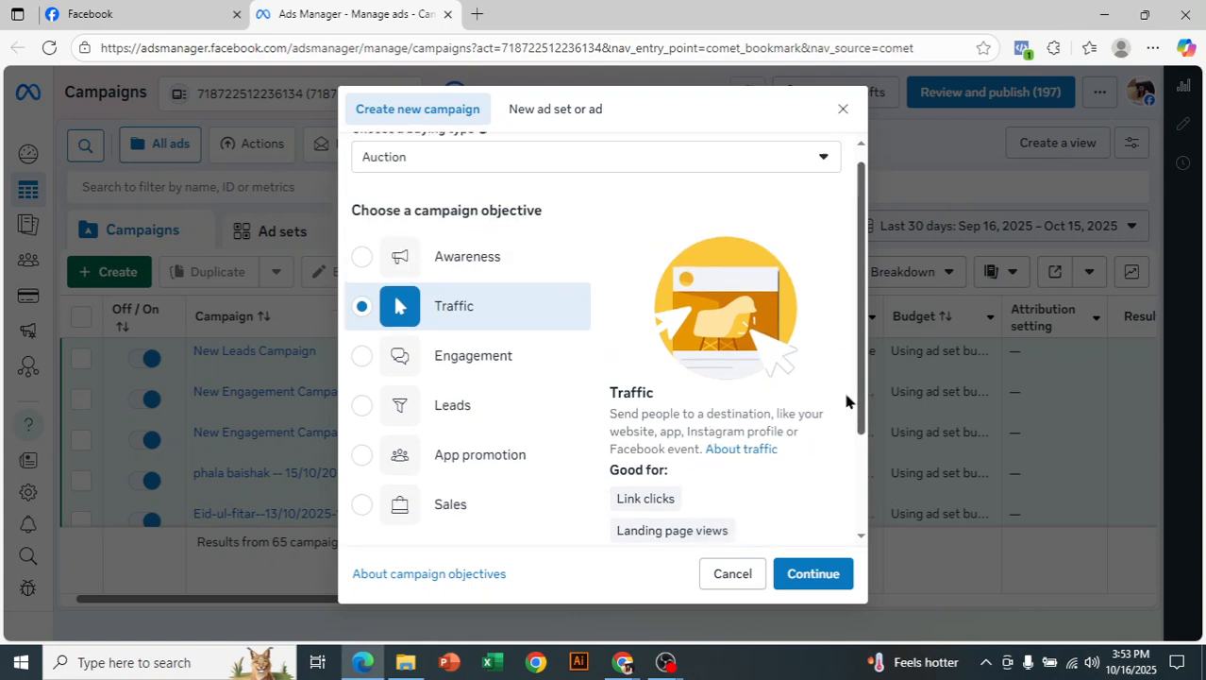
{"action": "scroll", "coordinate": [846, 402], "scroll_direction": "down", "scroll_amount": 1}
{"action": "left_click_drag", "start_coordinate": [842, 445], "coordinate": [839, 453]}
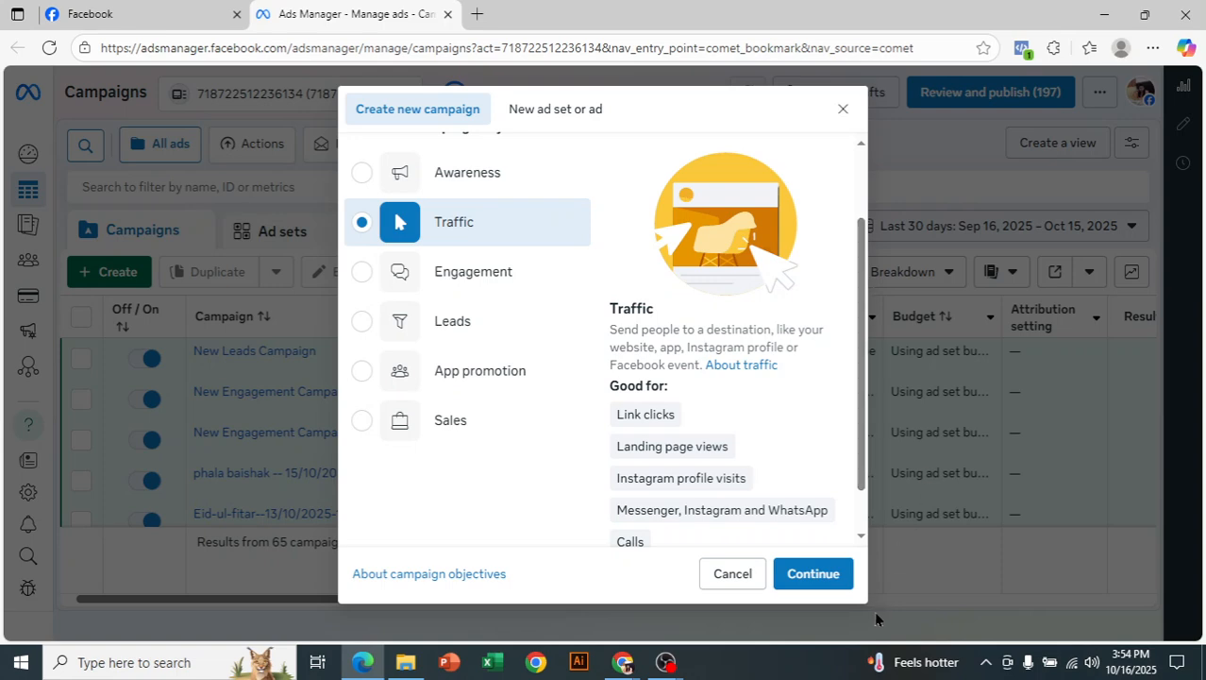
{"action": "left_click", "coordinate": [812, 573]}
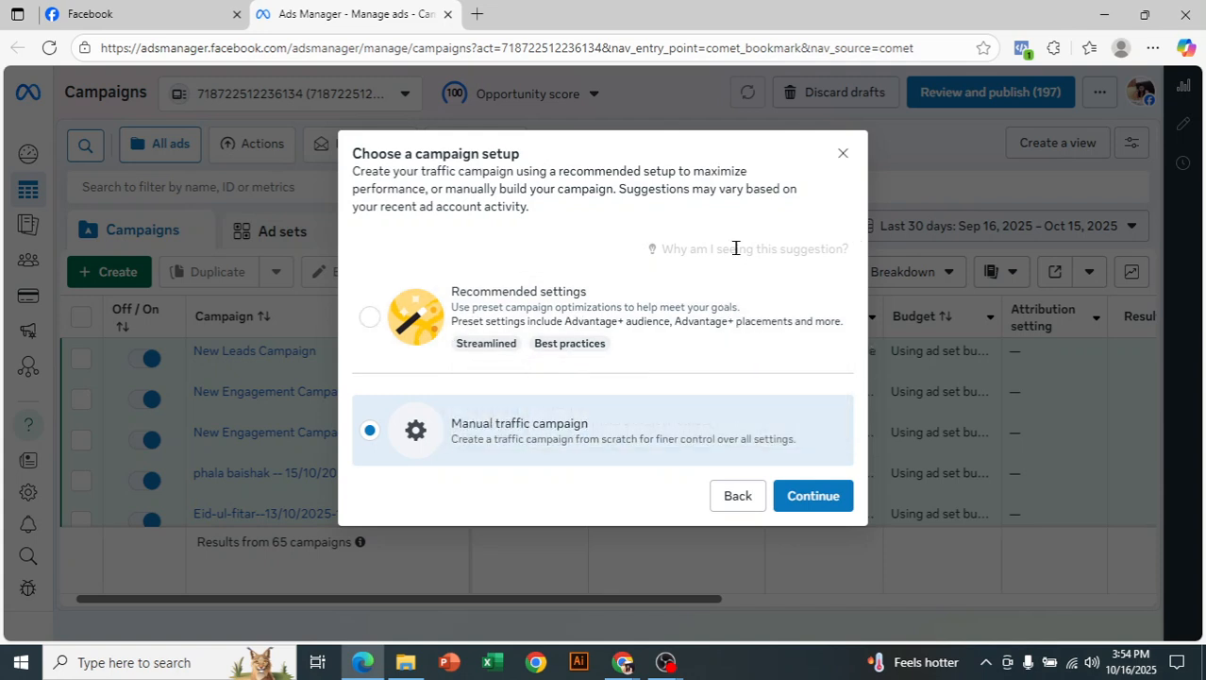
{"action": "left_click", "coordinate": [807, 500]}
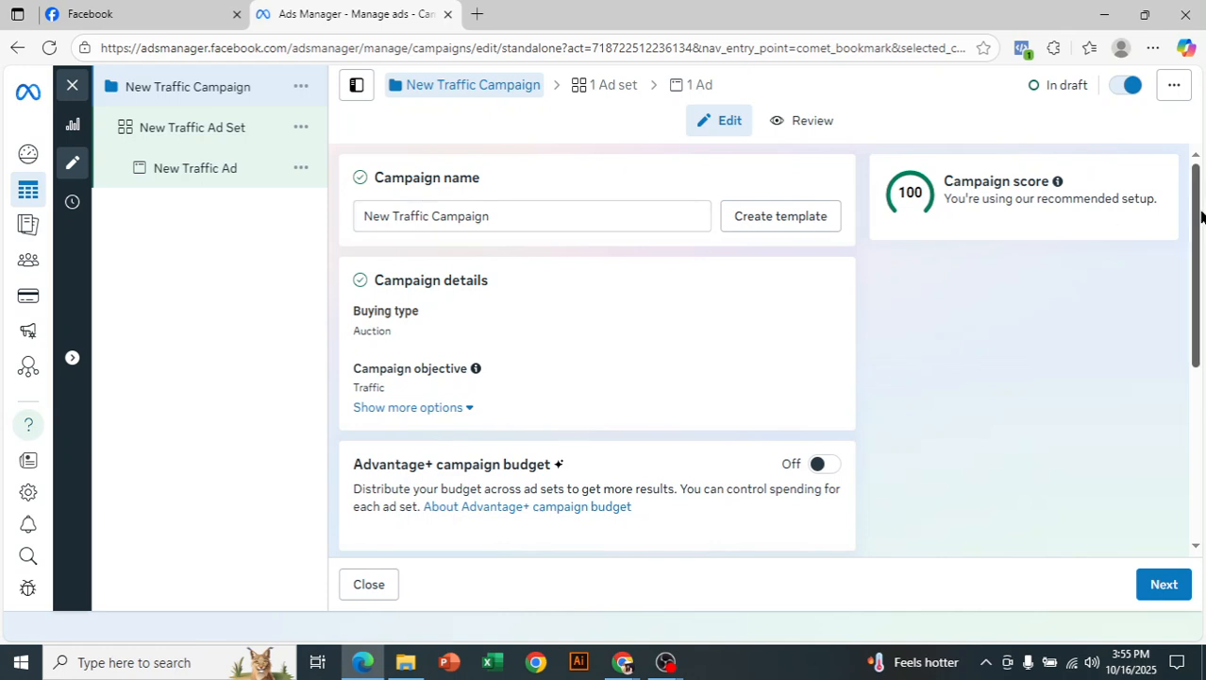
{"action": "left_click_drag", "start_coordinate": [1201, 217], "coordinate": [1204, 236]}
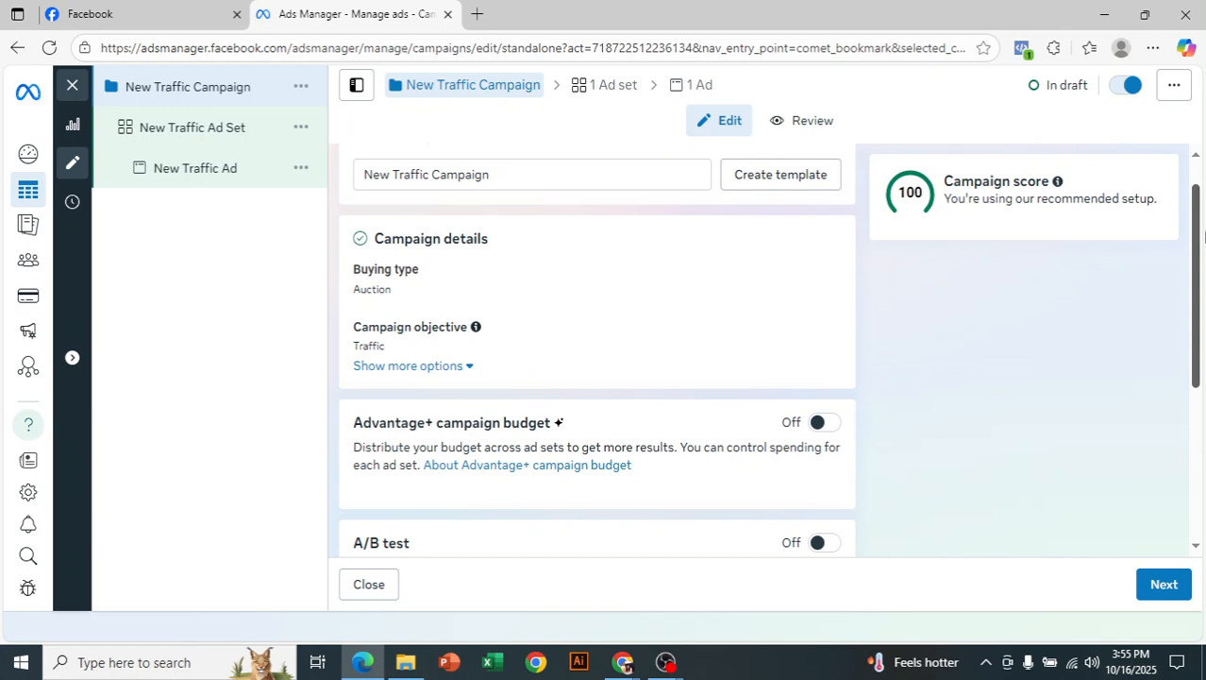
{"action": "left_click_drag", "start_coordinate": [1204, 236], "coordinate": [1203, 370]}
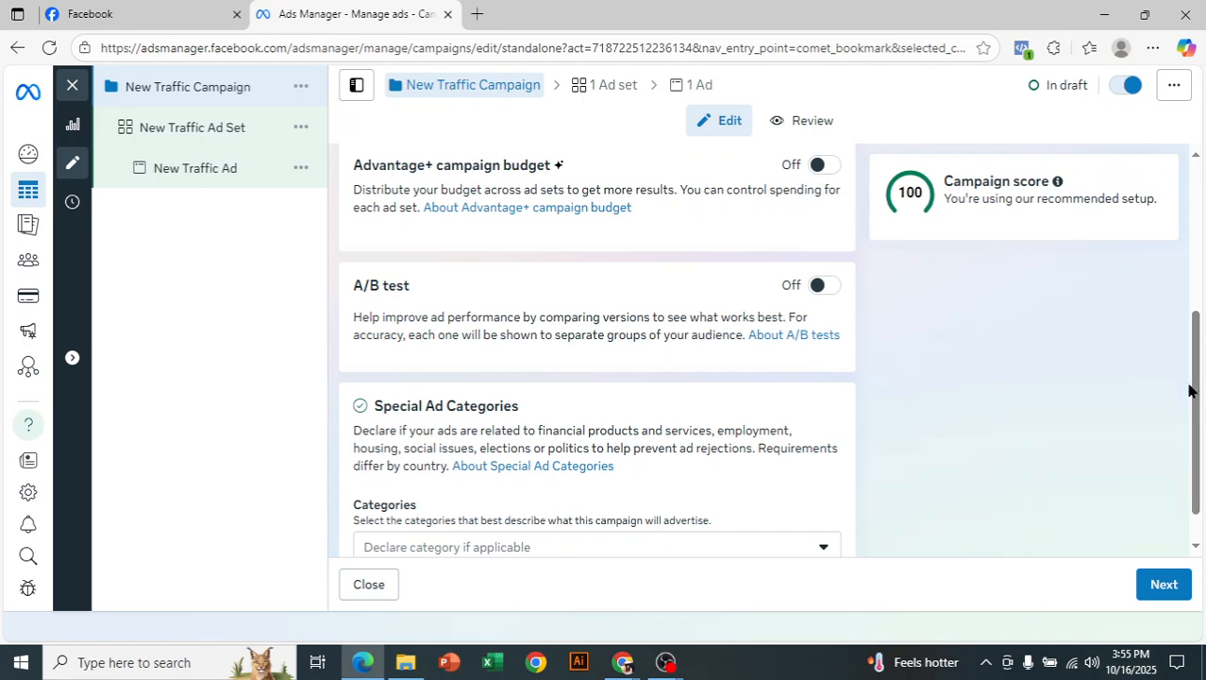
{"action": "key", "text": "ctrl+a"}
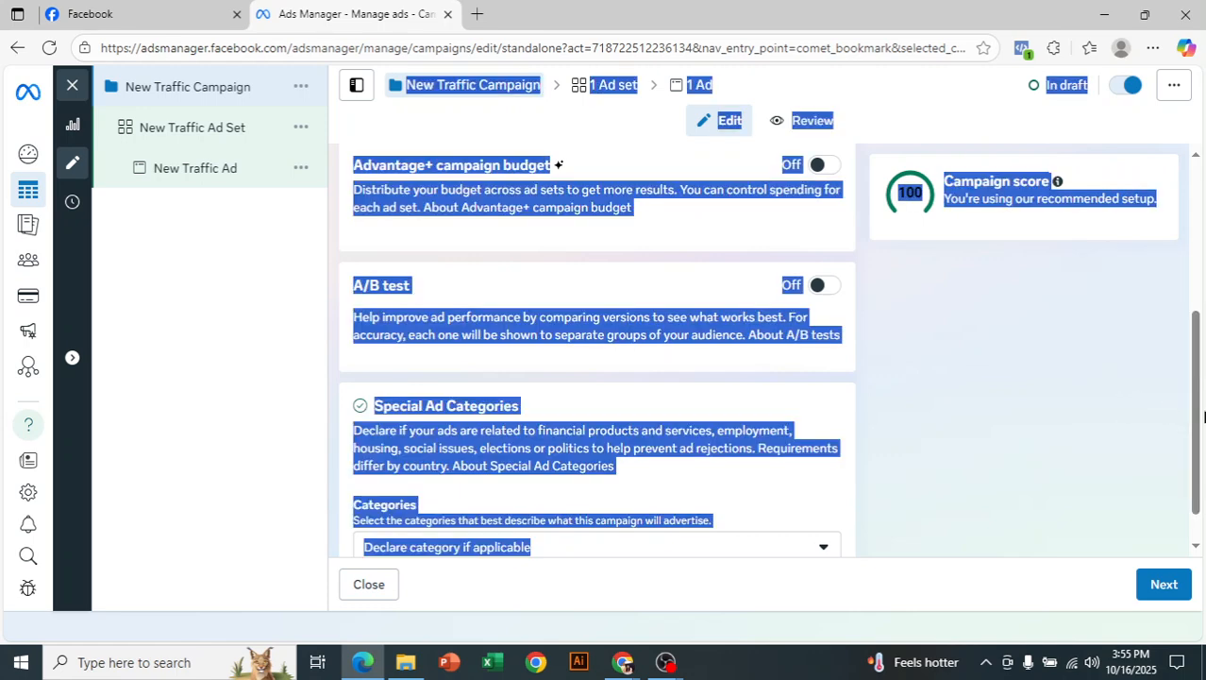
{"action": "left_click_drag", "start_coordinate": [1152, 258], "coordinate": [1172, 233]}
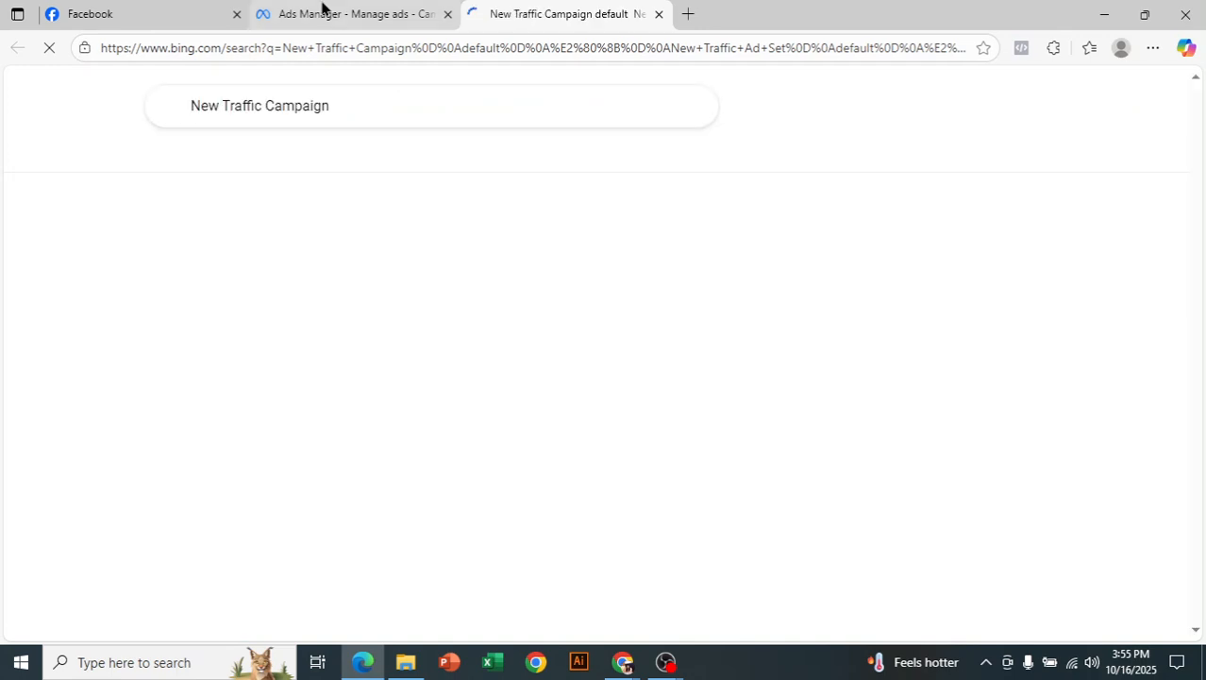
{"action": "left_click", "coordinate": [323, 9]}
{"action": "left_click", "coordinate": [660, 14]}
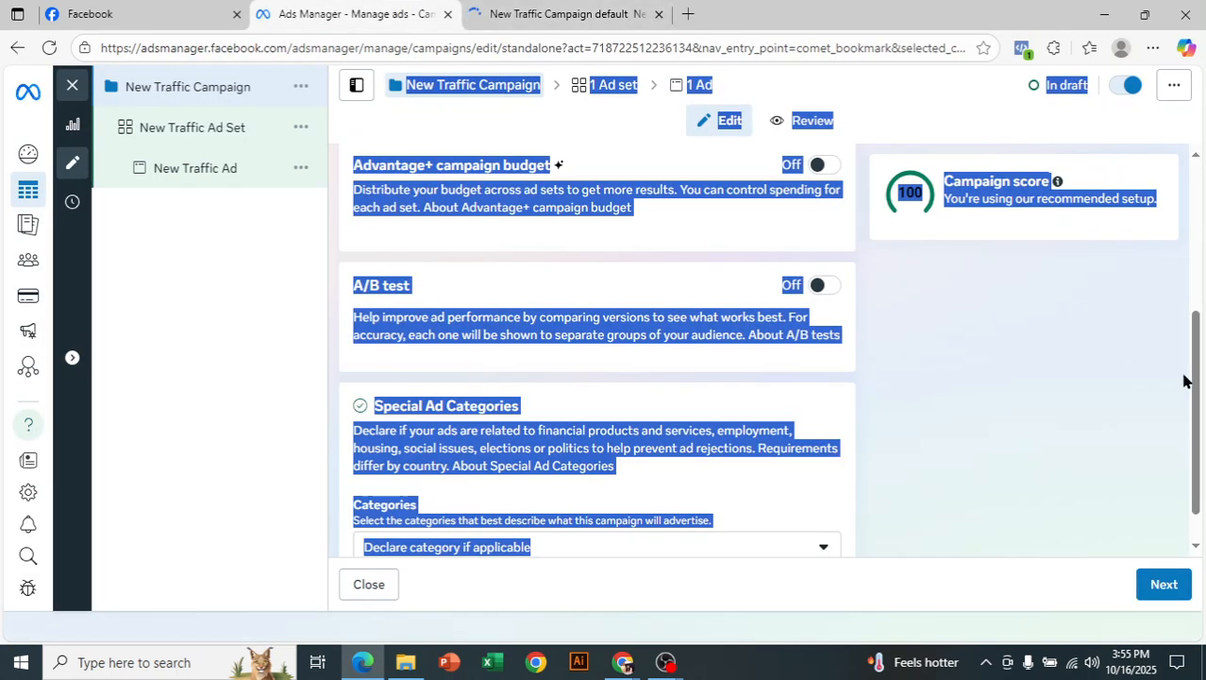
{"action": "left_click", "coordinate": [300, 273]}
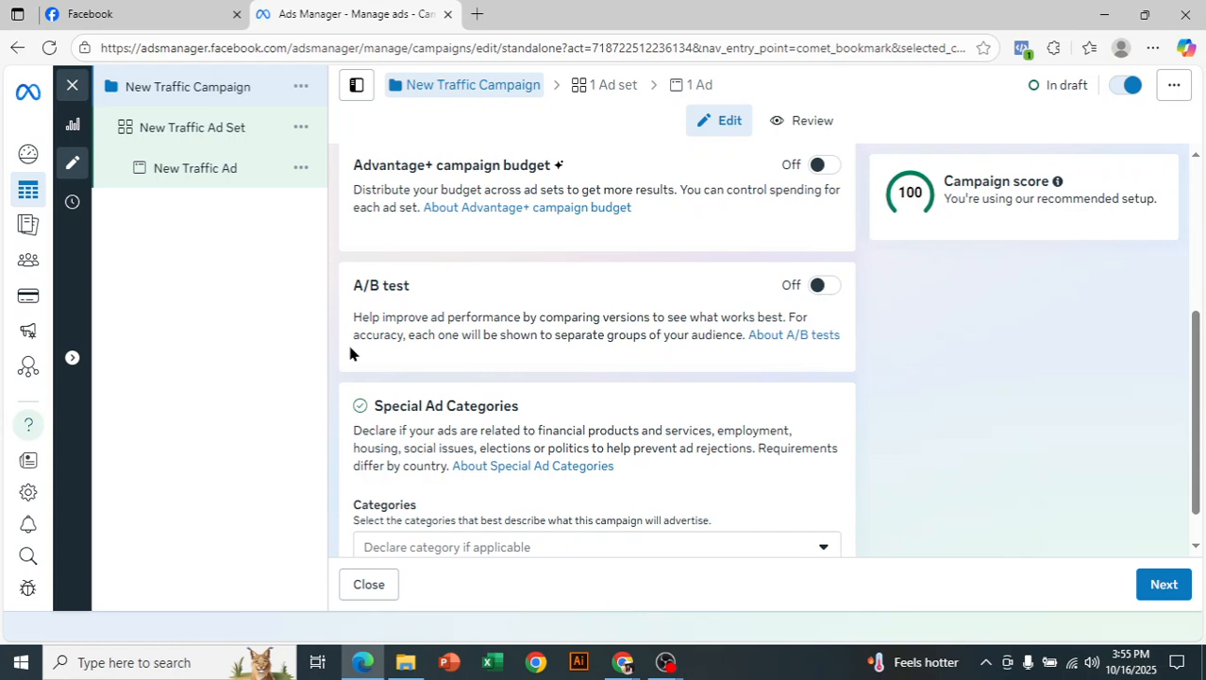
Step: Proceed to the ad set level and set the conversion location to Website
{"action": "left_click", "coordinate": [1171, 584]}
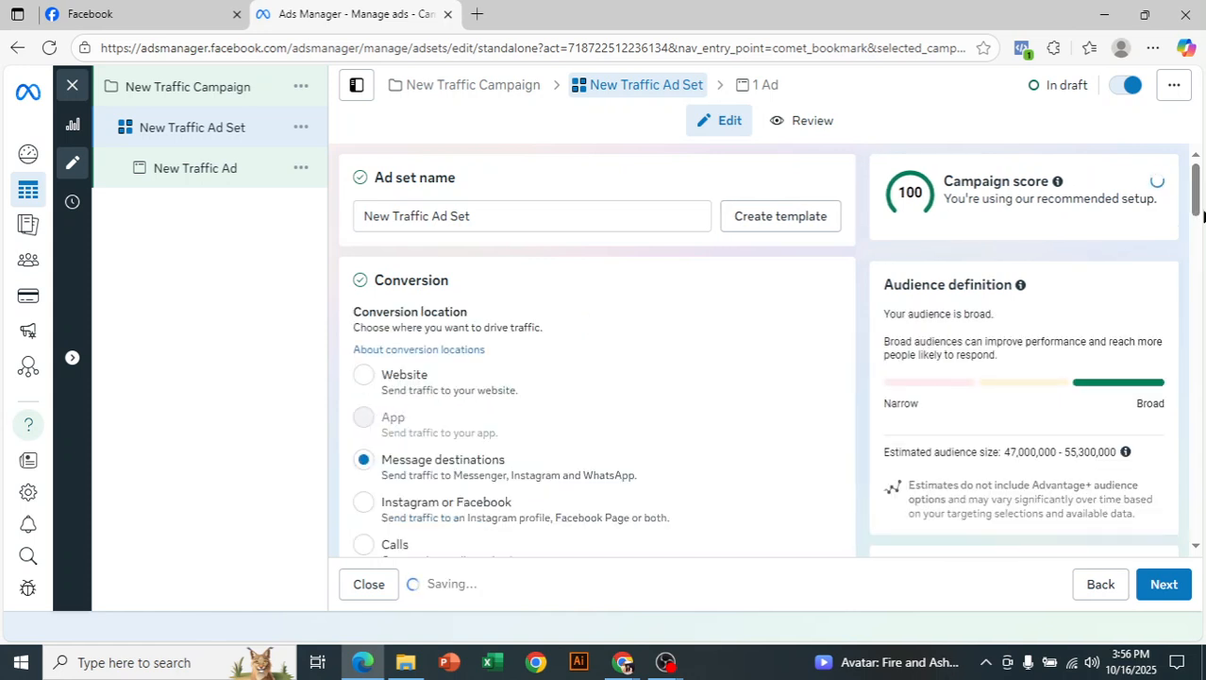
{"action": "left_click_drag", "start_coordinate": [1197, 185], "coordinate": [1195, 196]}
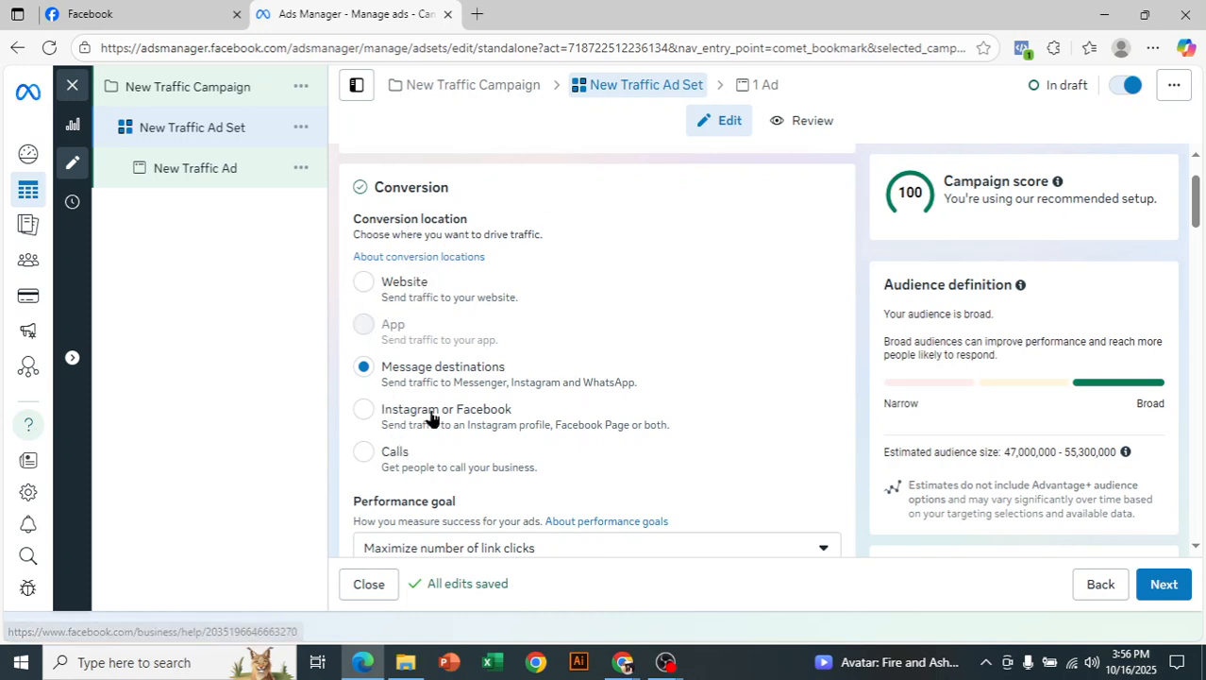
{"action": "left_click", "coordinate": [351, 282]}
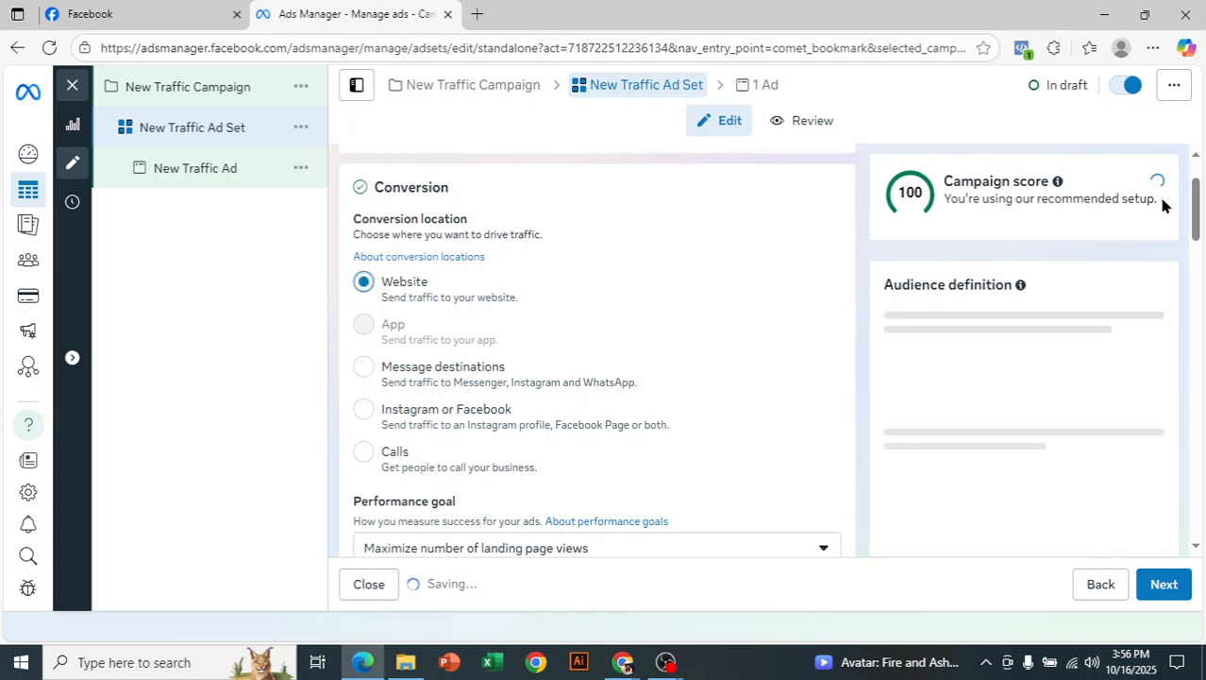
Step: Open the ad set's performance goal options to examine the available traffic and other goals
{"action": "left_click_drag", "start_coordinate": [1194, 207], "coordinate": [1197, 249]}
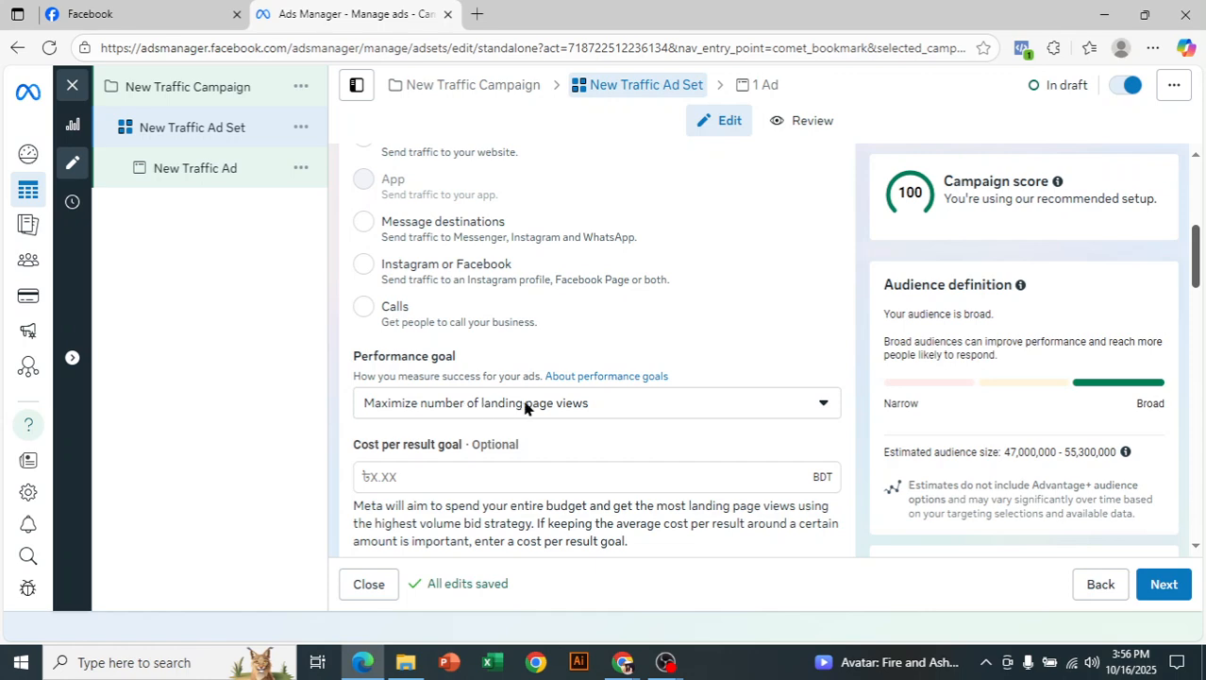
{"action": "scroll", "coordinate": [598, 416], "scroll_direction": "down", "scroll_amount": 2}
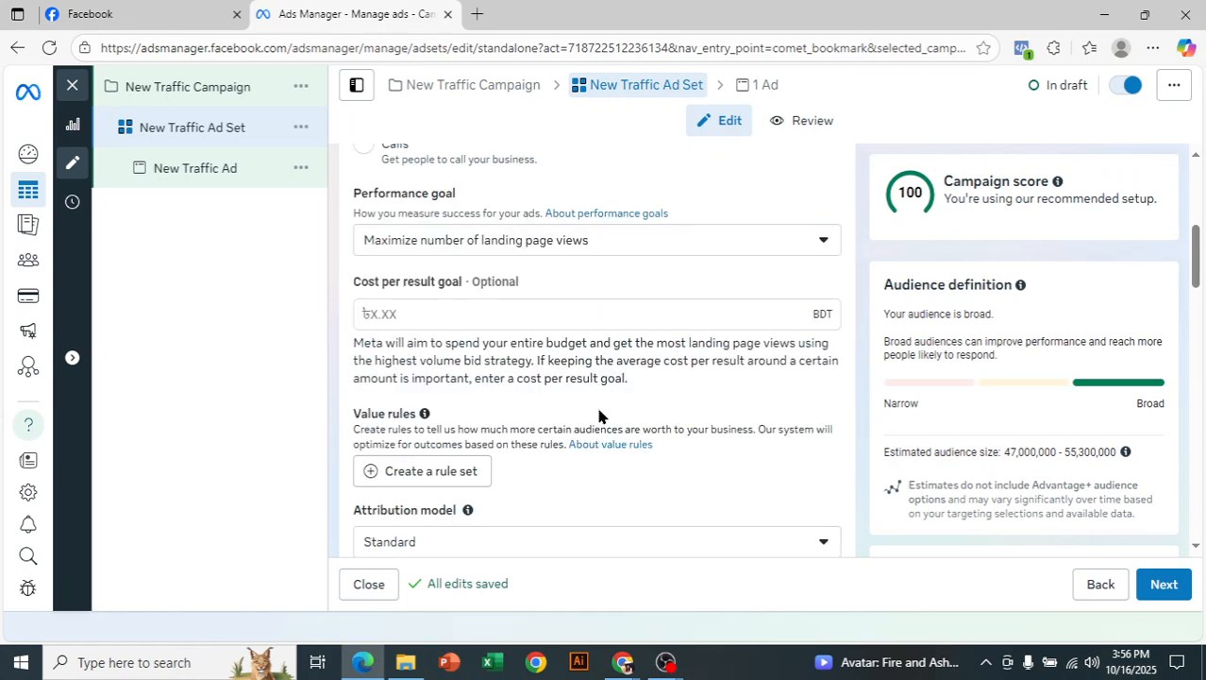
{"action": "left_click", "coordinate": [610, 244]}
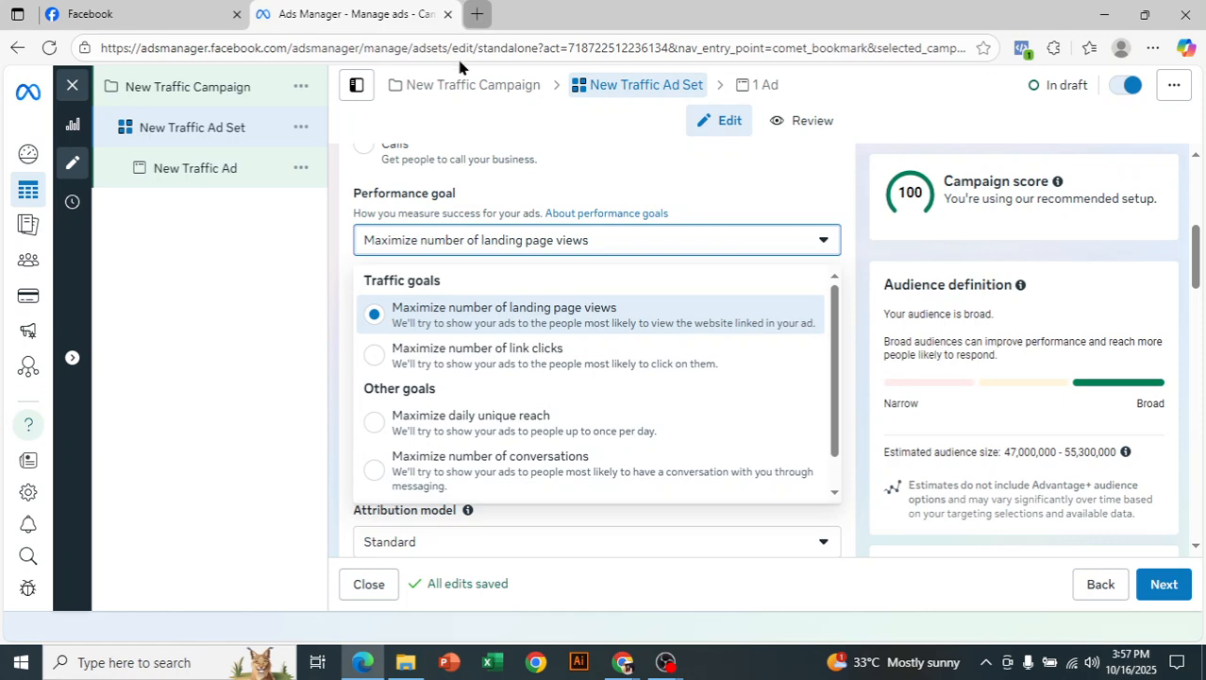
Step: Open the daraz.com.bd website in a new browser tab as an example landing page
{"action": "left_click", "coordinate": [472, 27]}
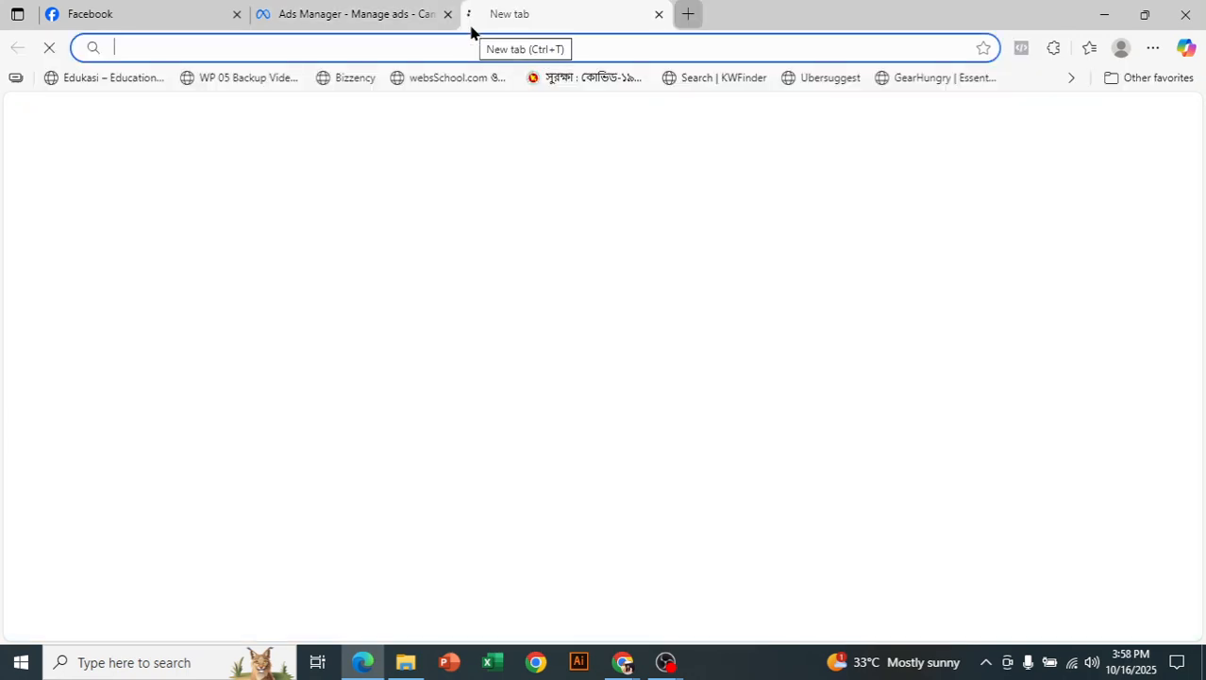
{"action": "type", "text": "dara"}
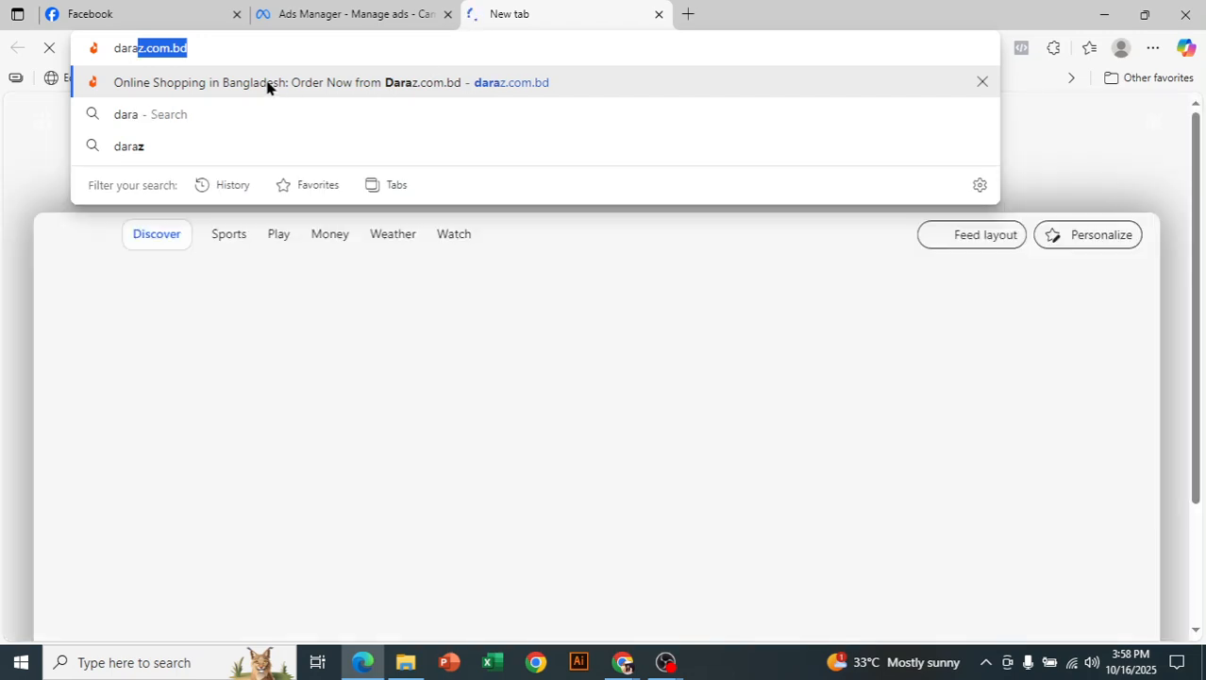
{"action": "left_click", "coordinate": [213, 50]}
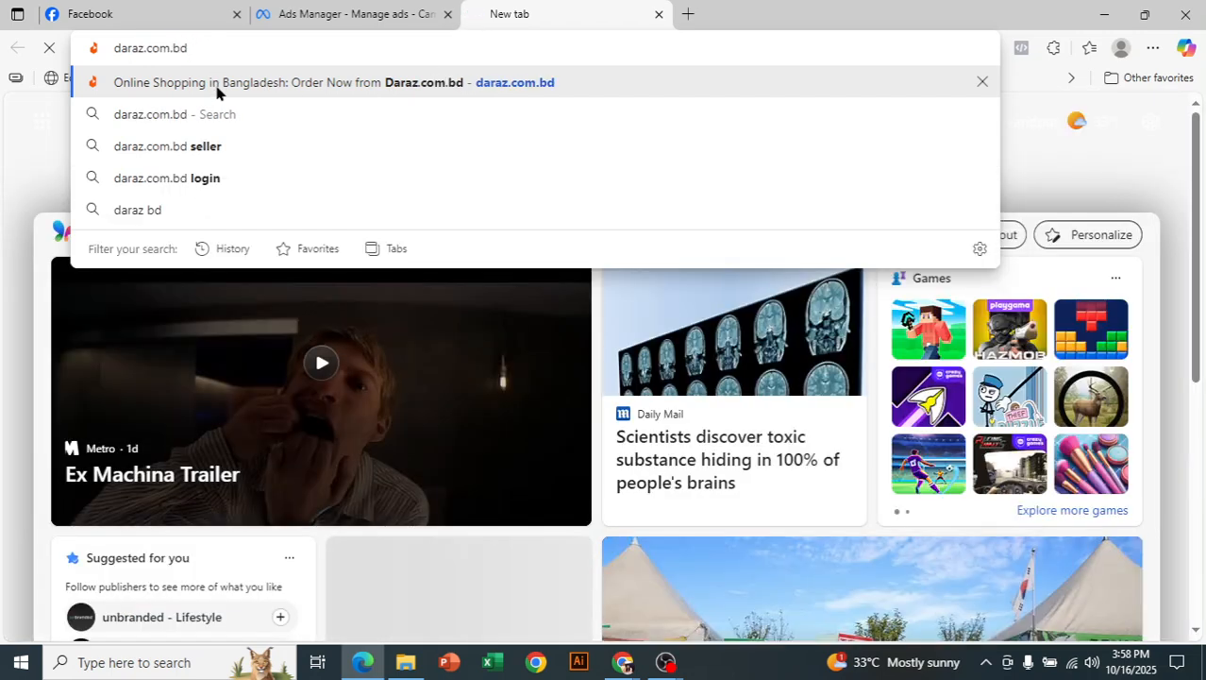
{"action": "key", "text": "Return"}
{"action": "left_click", "coordinate": [198, 47]}
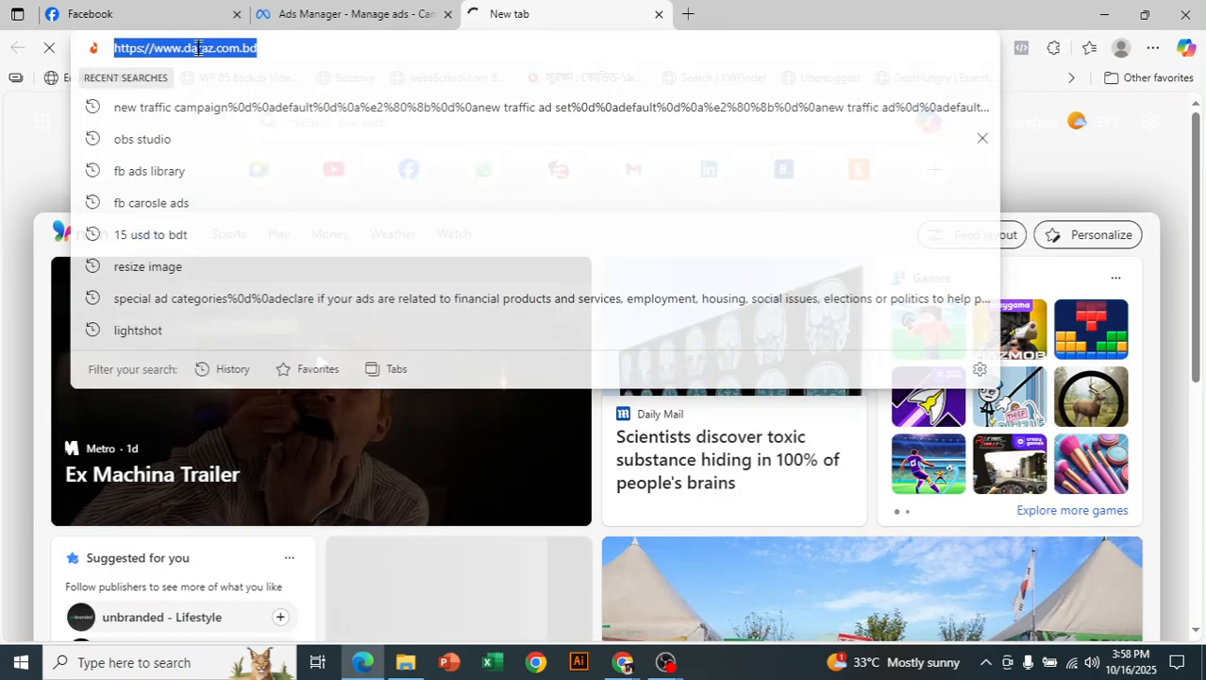
{"action": "right_click", "coordinate": [199, 47]}
{"action": "left_click", "coordinate": [229, 218]}
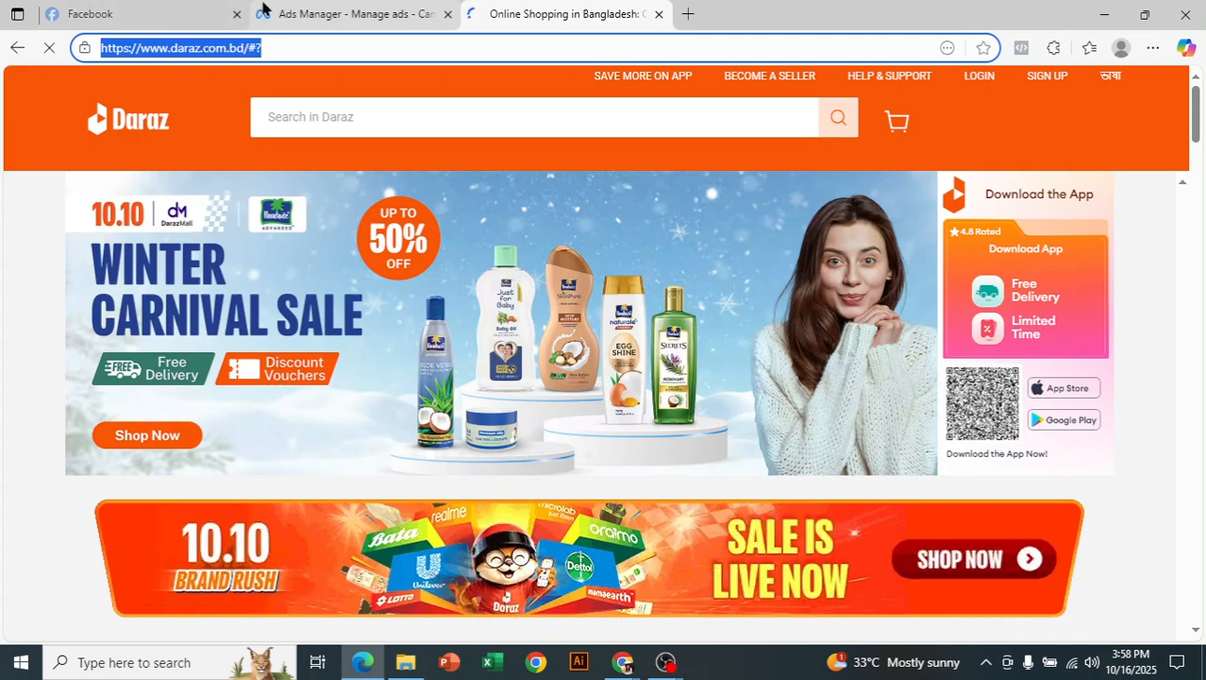
Step: Return to Ads Manager and choose Maximize number of landing page views as the performance goal
{"action": "left_click", "coordinate": [263, 8]}
{"action": "left_click", "coordinate": [476, 242]}
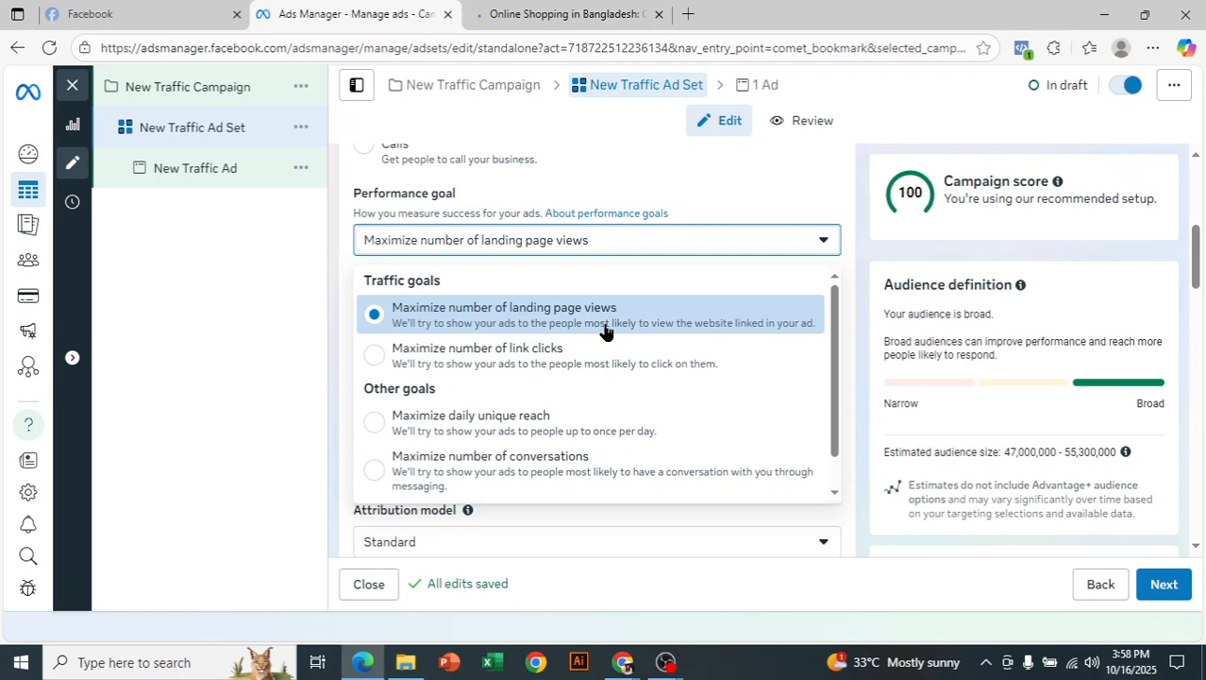
{"action": "left_click", "coordinate": [551, 315]}
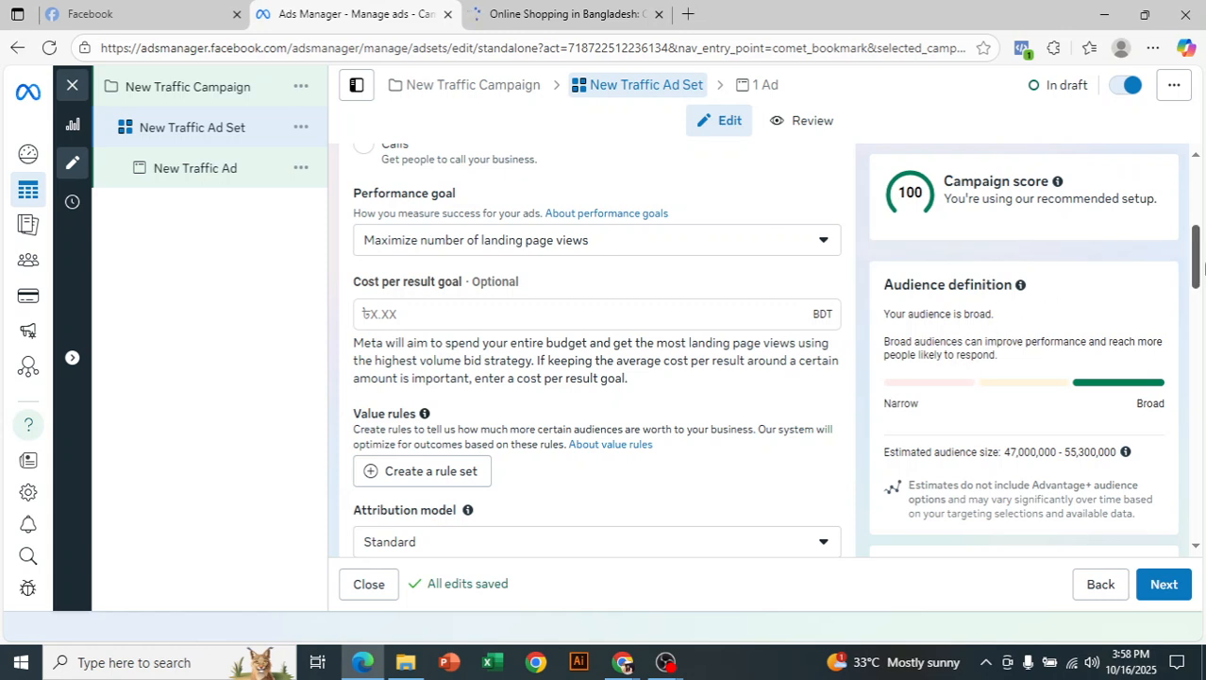
Step: Examine the budget type options under the ad set's Budget & schedule section
{"action": "left_click_drag", "start_coordinate": [1197, 264], "coordinate": [1200, 359]}
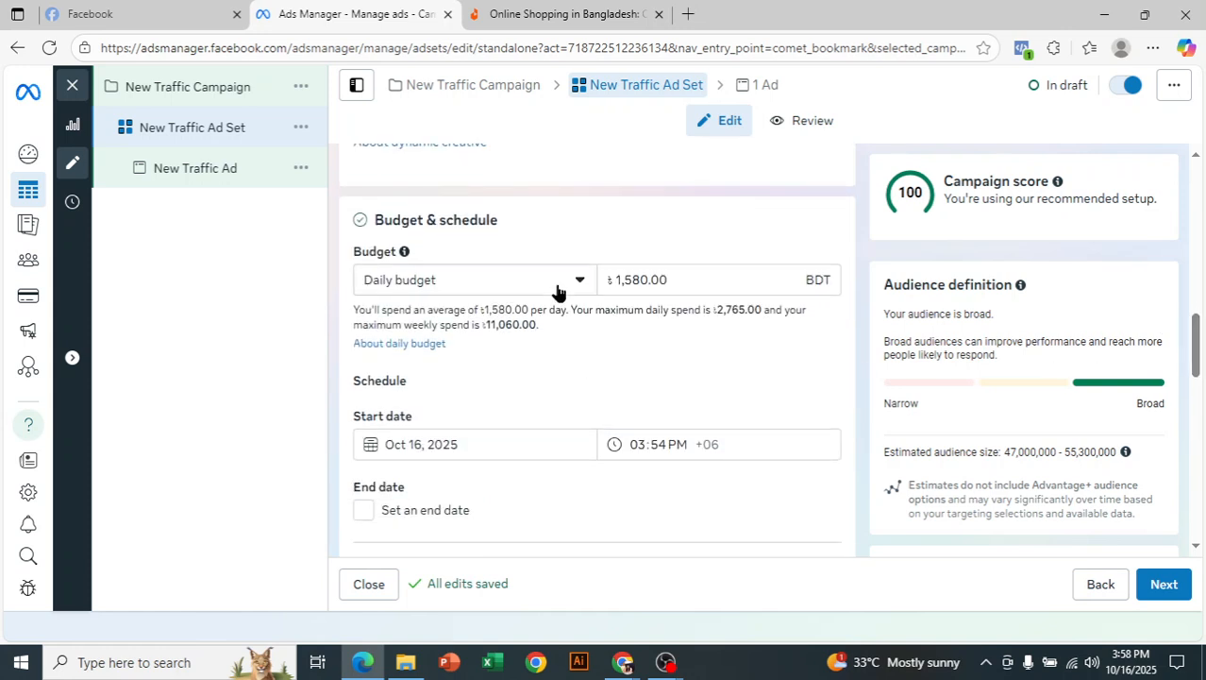
{"action": "left_click", "coordinate": [561, 289]}
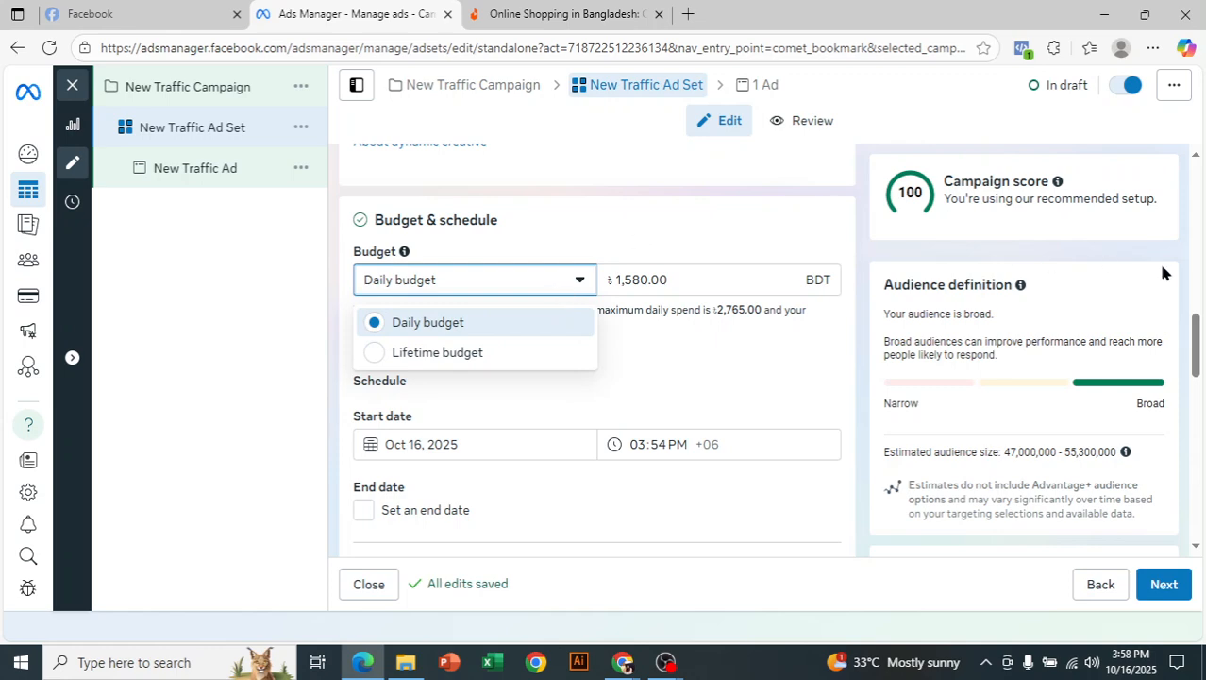
{"action": "scroll", "coordinate": [1195, 321], "scroll_direction": "up", "scroll_amount": 4}
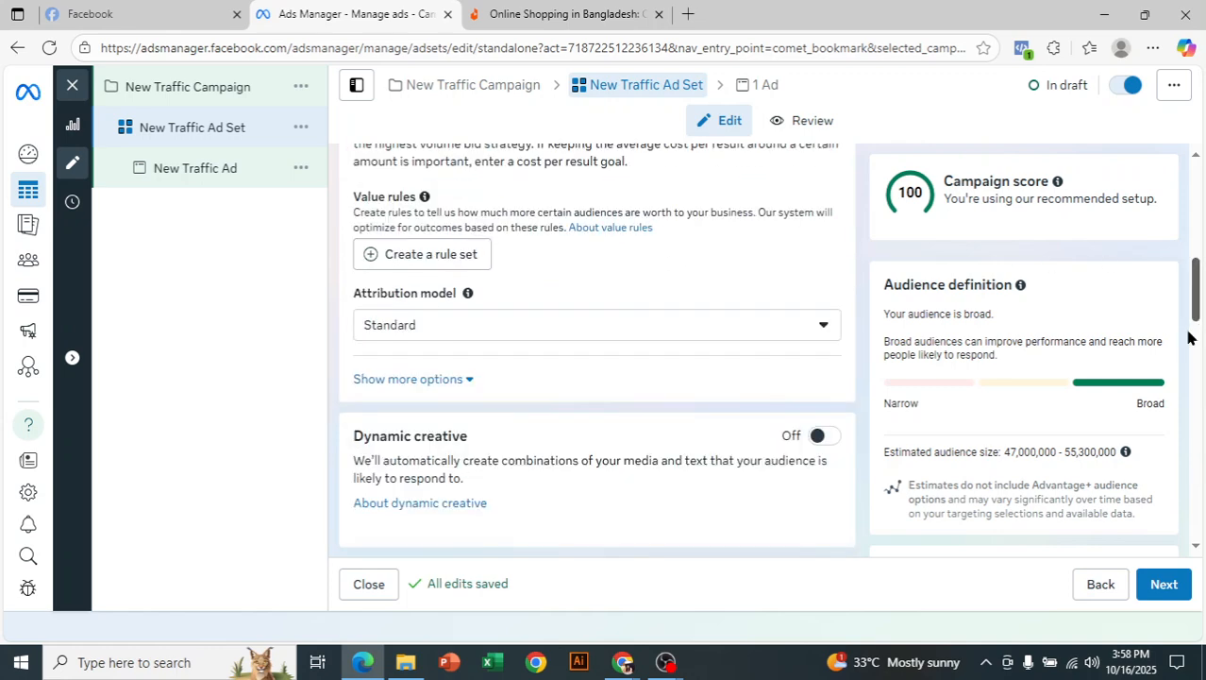
Step: Edit the ad set's audience locations to include the city Dhaka, Dhaka Division, Bangladesh
{"action": "scroll", "coordinate": [1201, 330], "scroll_direction": "down", "scroll_amount": 1}
{"action": "left_click_drag", "start_coordinate": [1201, 330], "coordinate": [1202, 458]}
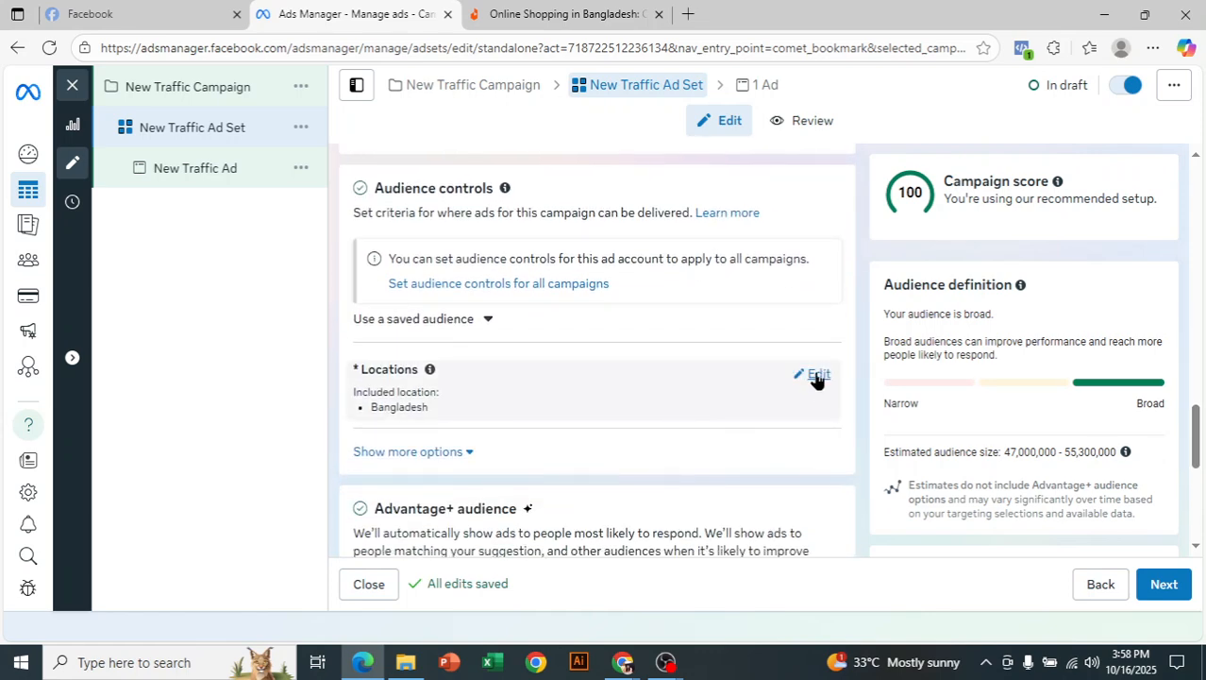
{"action": "left_click", "coordinate": [817, 376]}
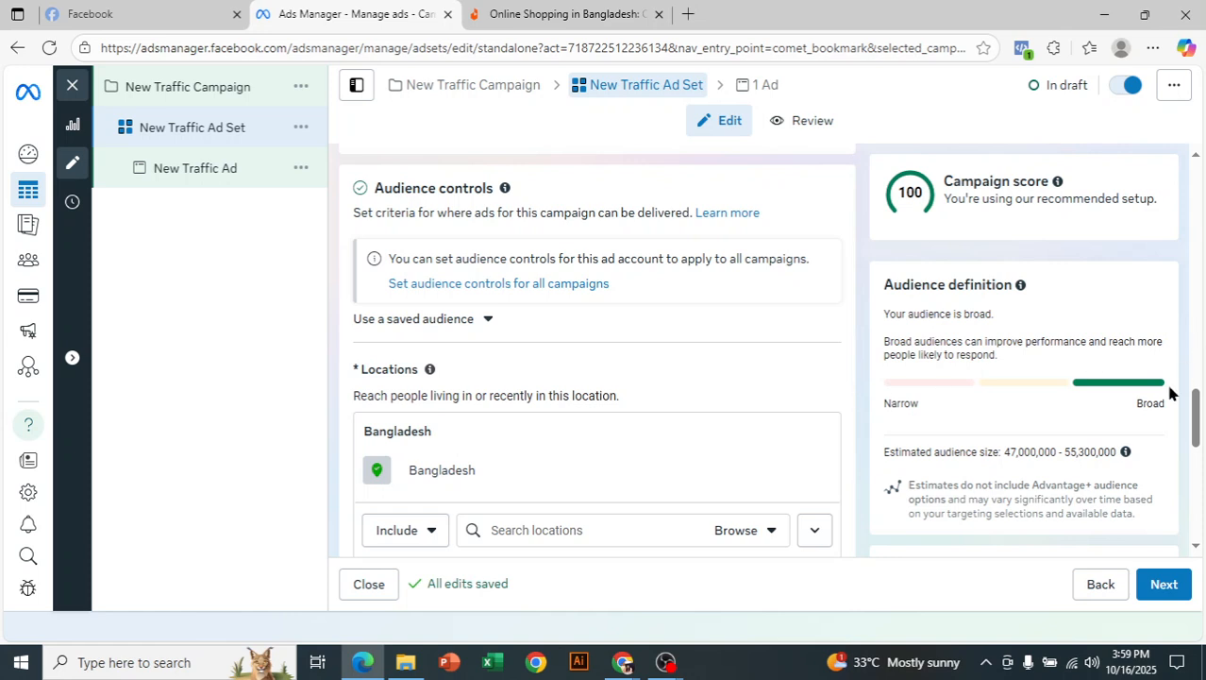
{"action": "left_click_drag", "start_coordinate": [1200, 418], "coordinate": [1200, 437]}
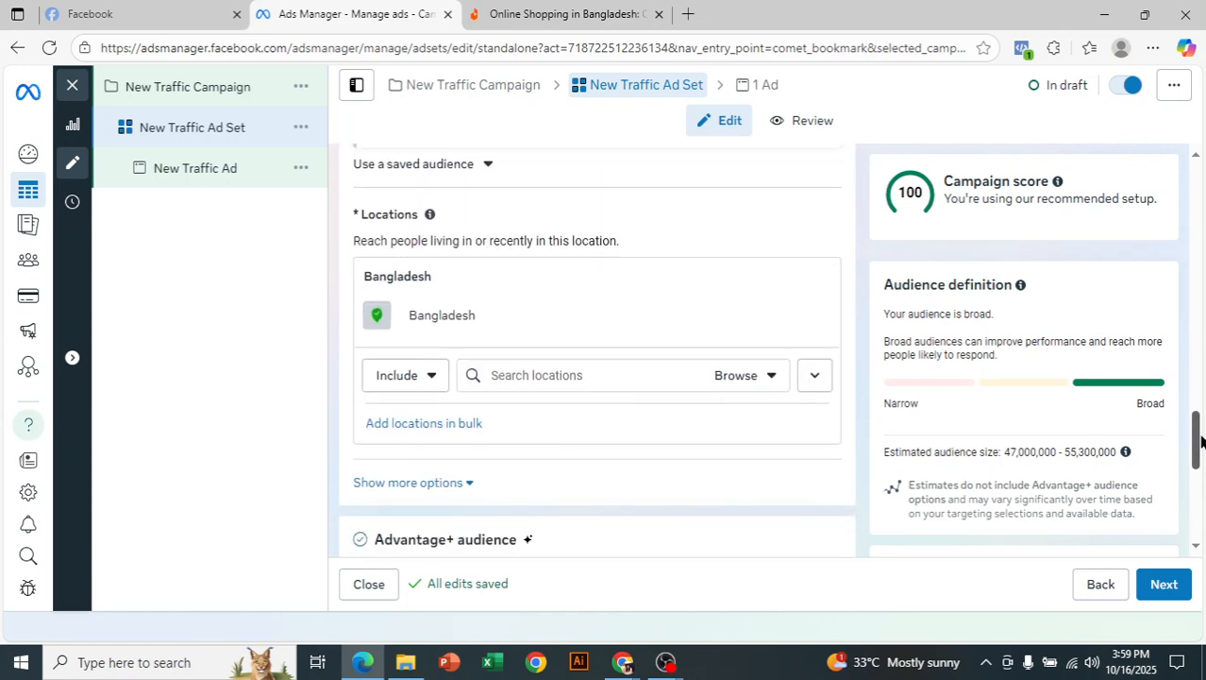
{"action": "left_click", "coordinate": [761, 376]}
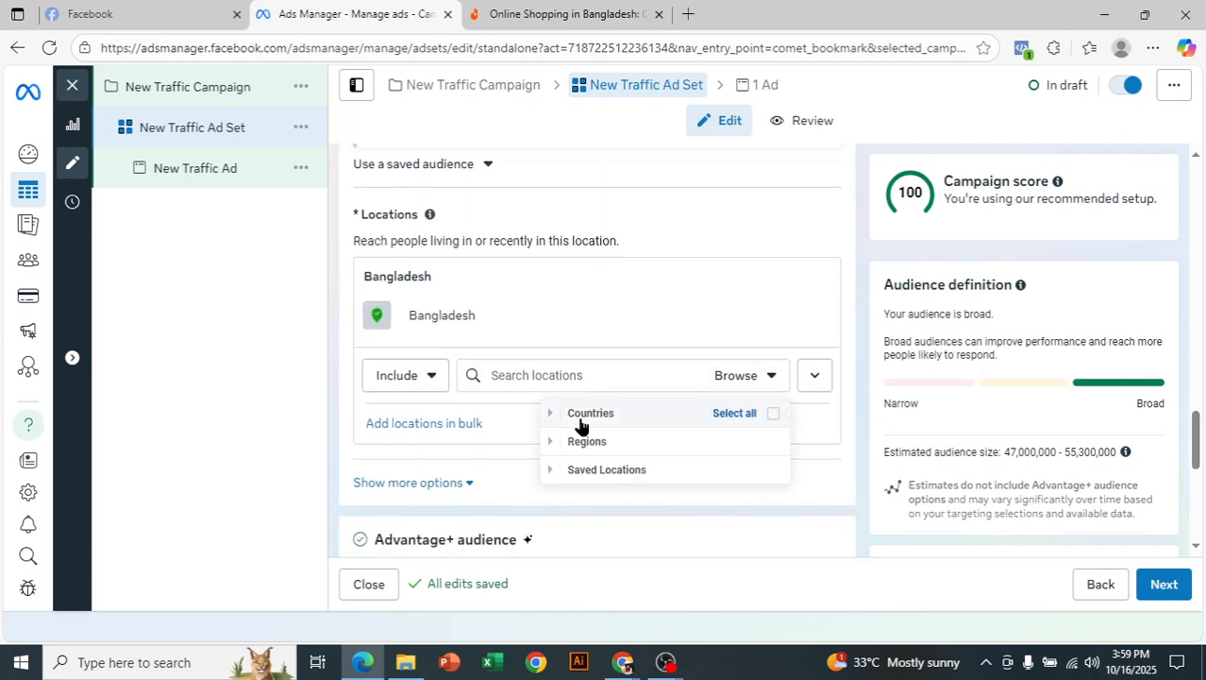
{"action": "mouse_move", "coordinate": [549, 418]}
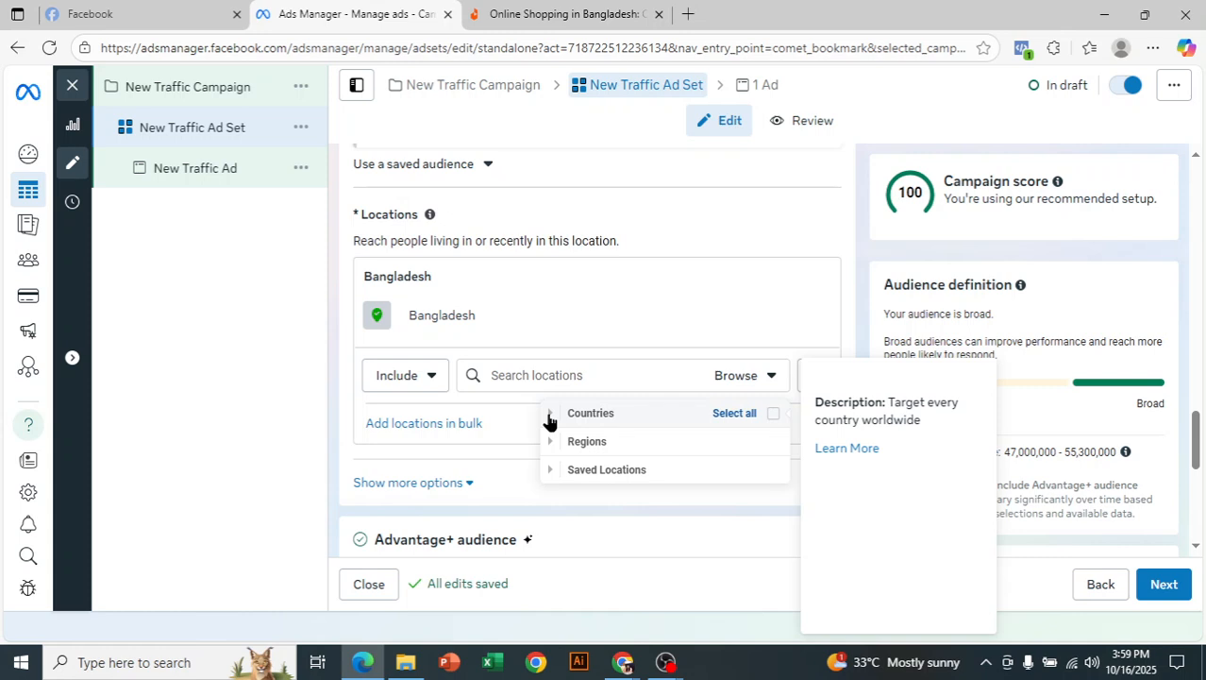
{"action": "left_click", "coordinate": [525, 370]}
{"action": "type", "text": "dh"}
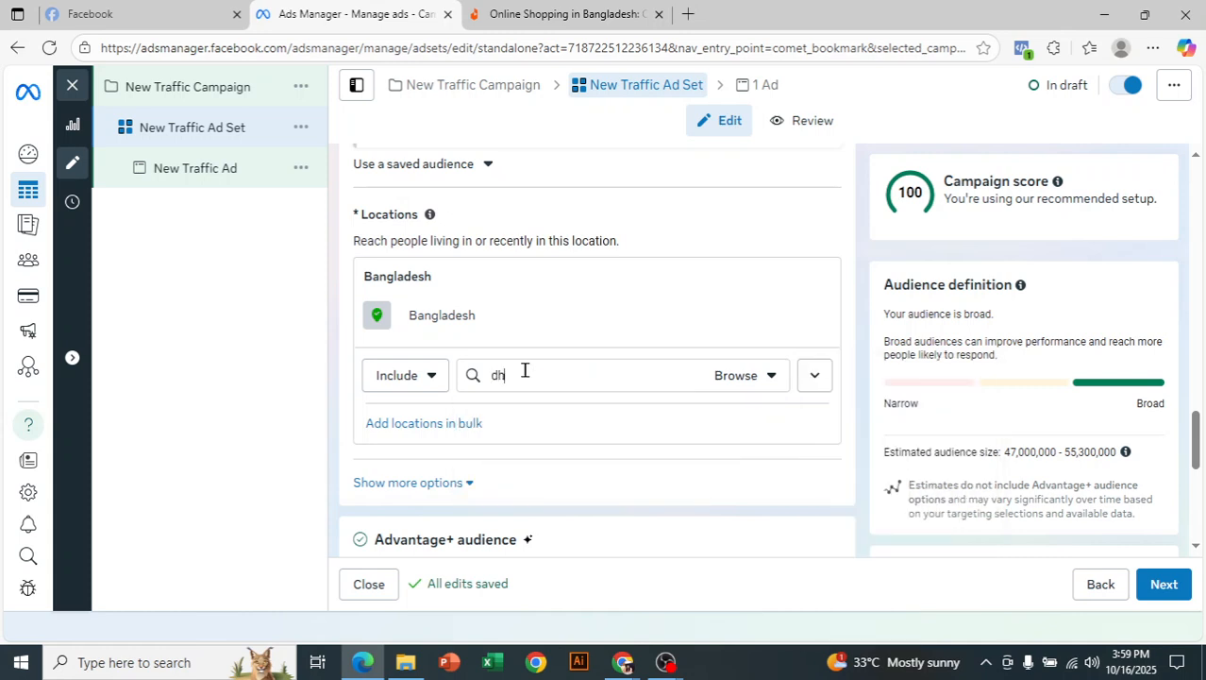
{"action": "type", "text": "aka"}
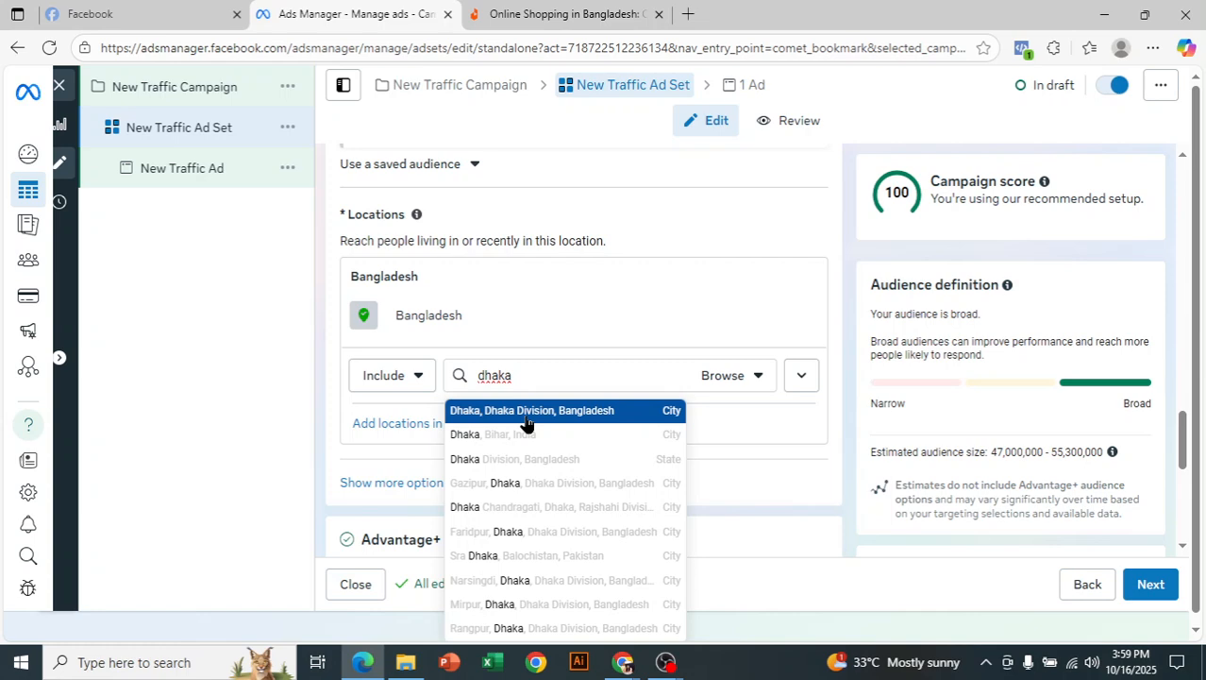
{"action": "left_click", "coordinate": [526, 415]}
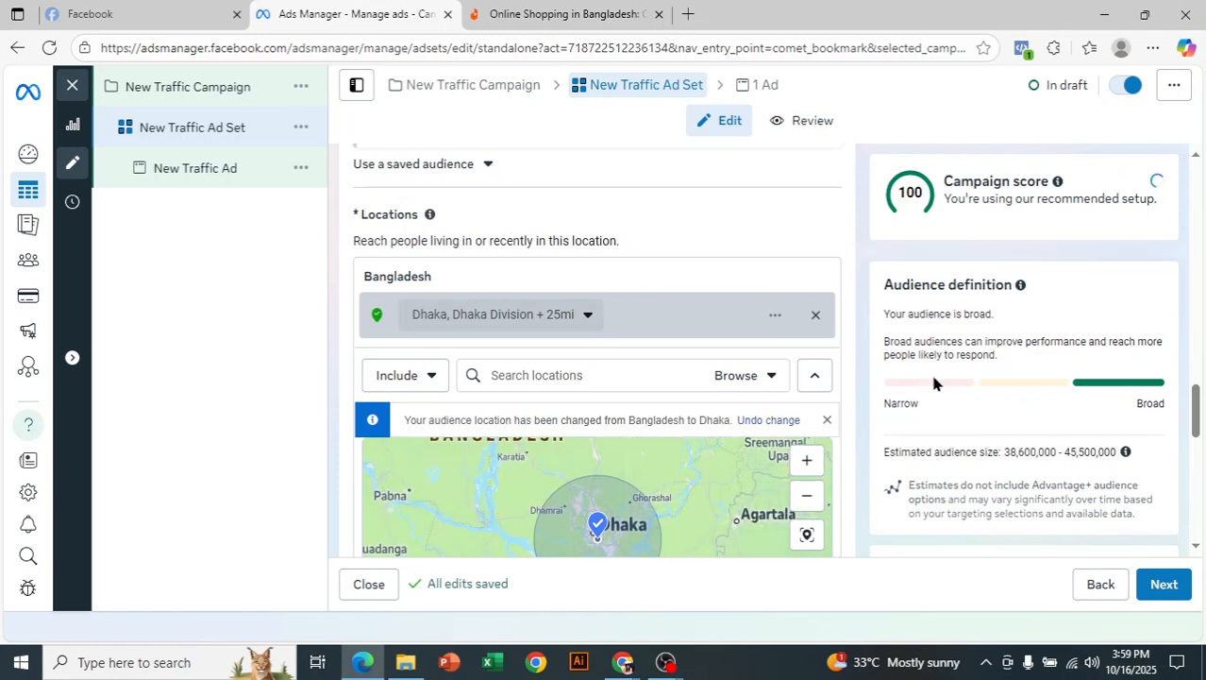
Step: Examine the targeted area around Dhaka on the location map at different scales
{"action": "left_click_drag", "start_coordinate": [1196, 418], "coordinate": [1199, 430]}
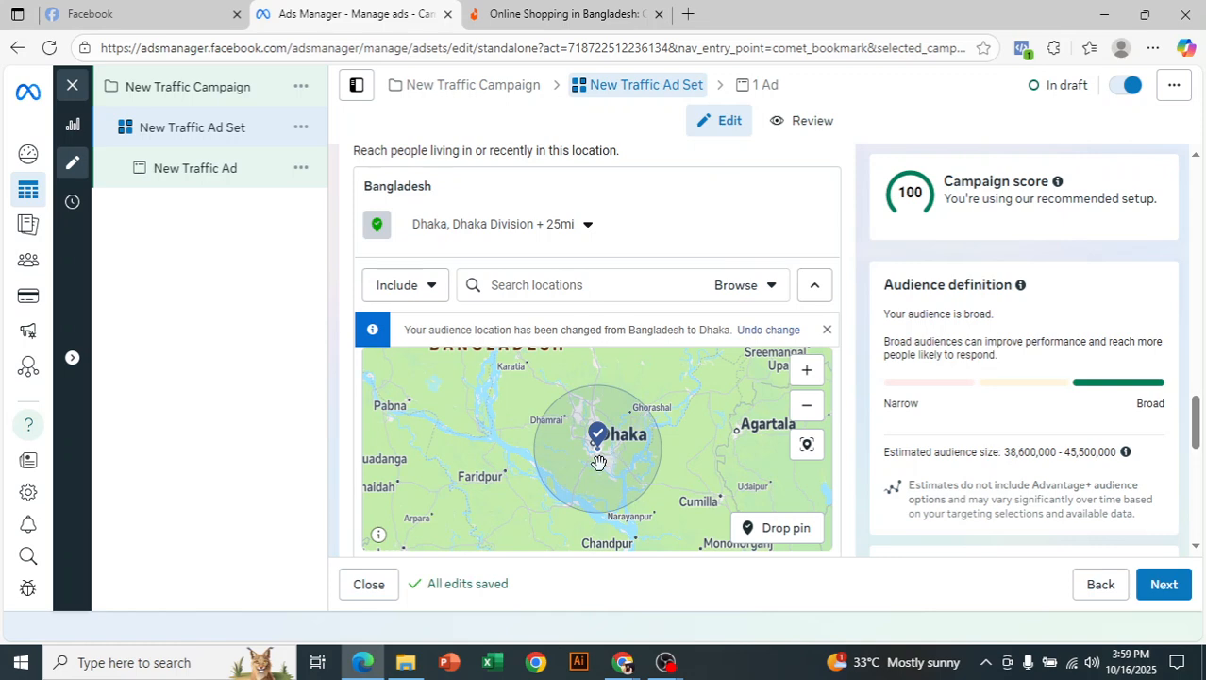
{"action": "scroll", "coordinate": [604, 451], "scroll_direction": "down", "scroll_amount": 3}
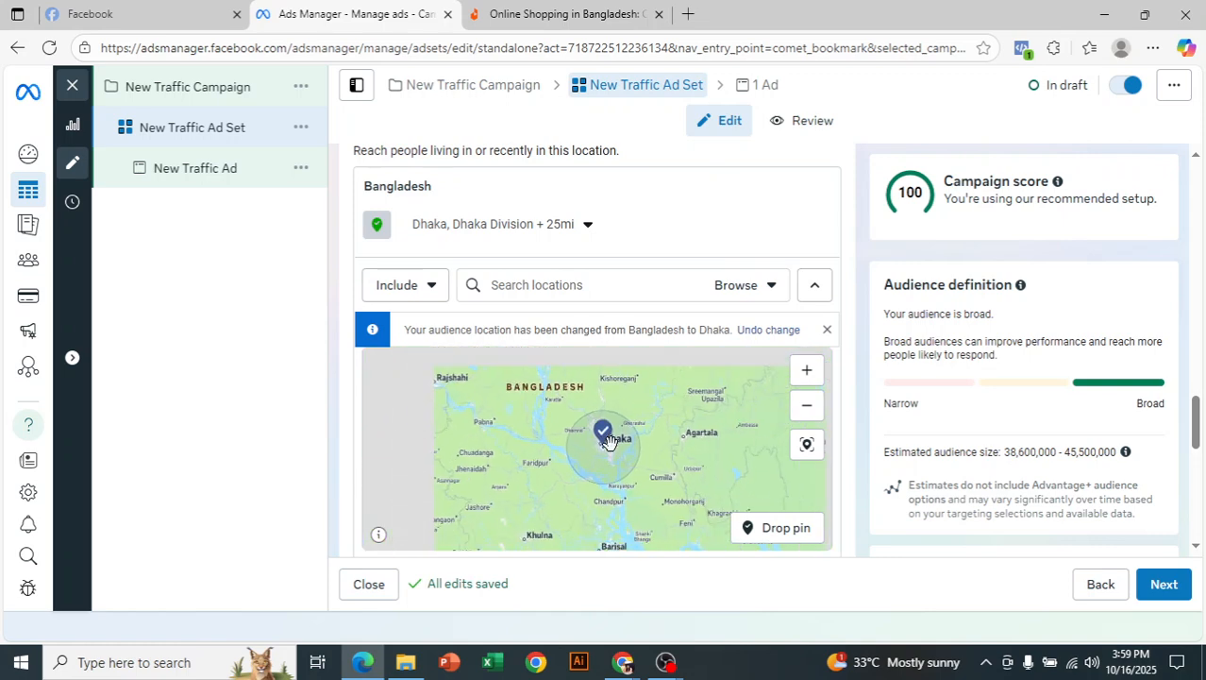
{"action": "scroll", "coordinate": [609, 455], "scroll_direction": "down", "scroll_amount": 4}
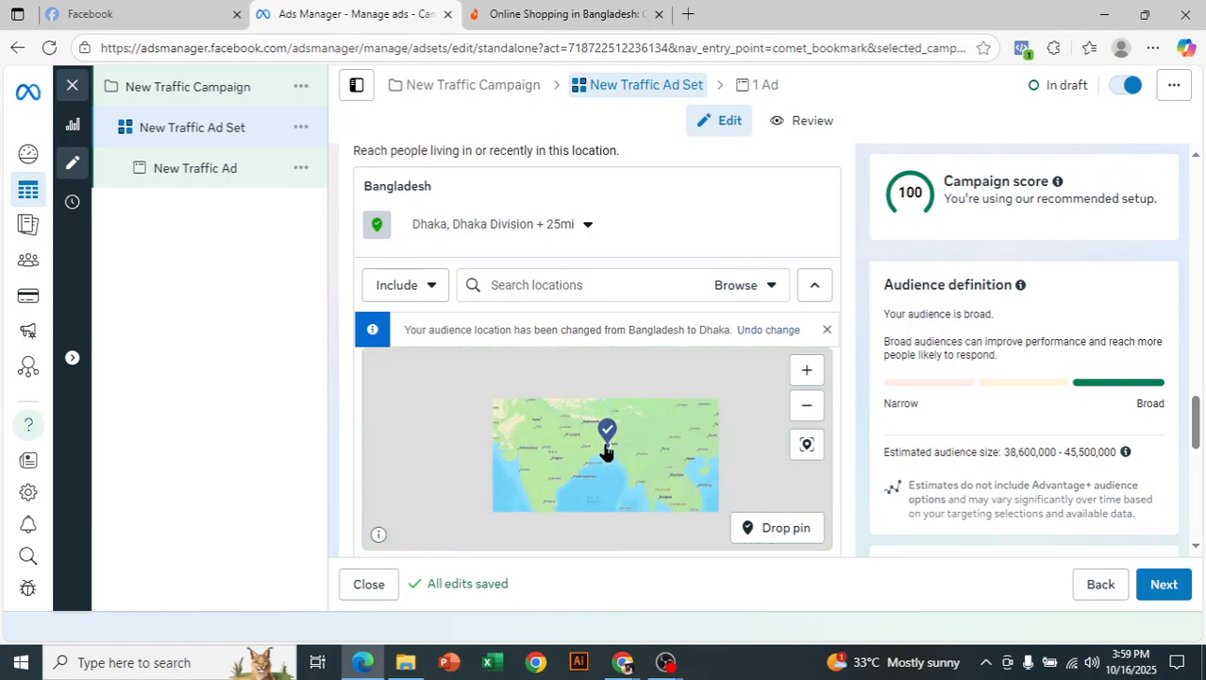
{"action": "scroll", "coordinate": [607, 452], "scroll_direction": "down", "scroll_amount": 2}
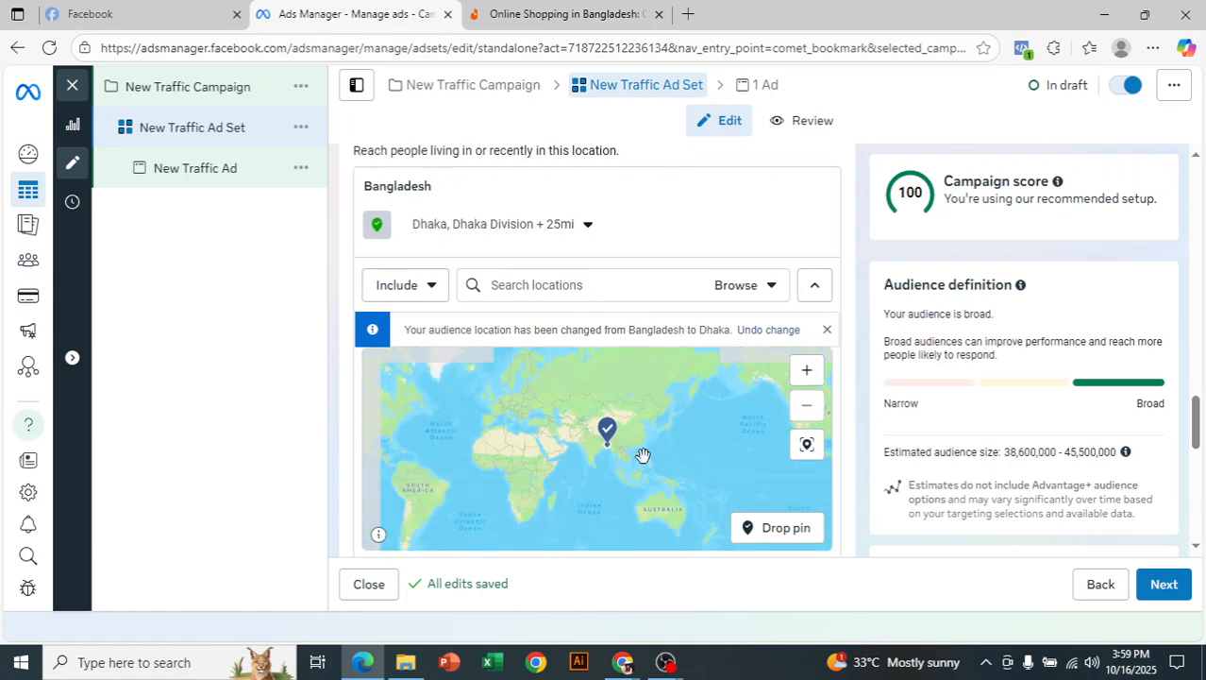
{"action": "scroll", "coordinate": [679, 465], "scroll_direction": "up", "scroll_amount": 4}
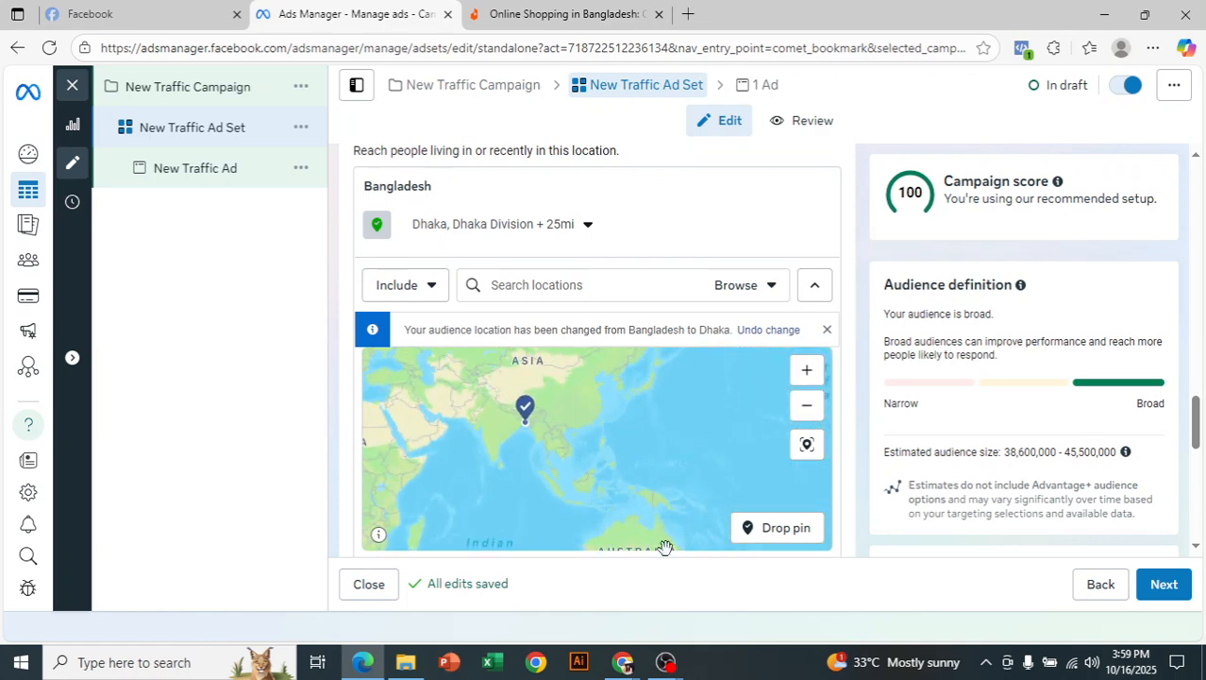
{"action": "left_click_drag", "start_coordinate": [527, 431], "coordinate": [746, 543]}
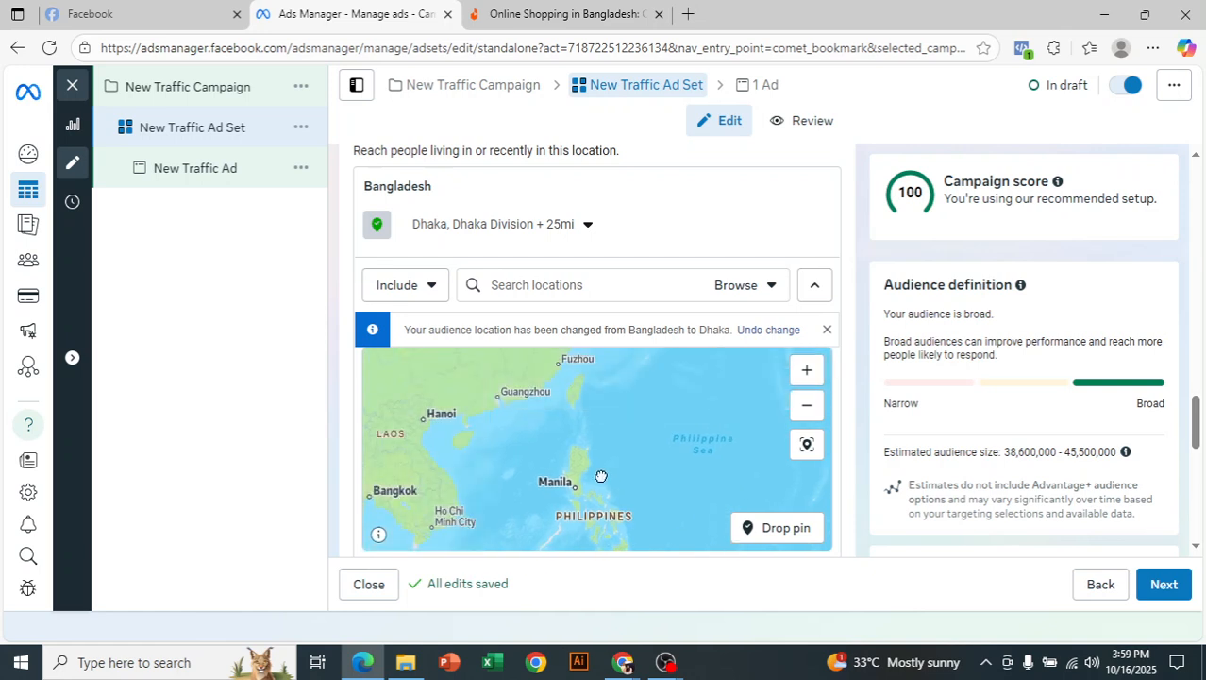
{"action": "left_click_drag", "start_coordinate": [575, 449], "coordinate": [930, 426]}
{"action": "scroll", "coordinate": [625, 490], "scroll_direction": "up", "scroll_amount": 2}
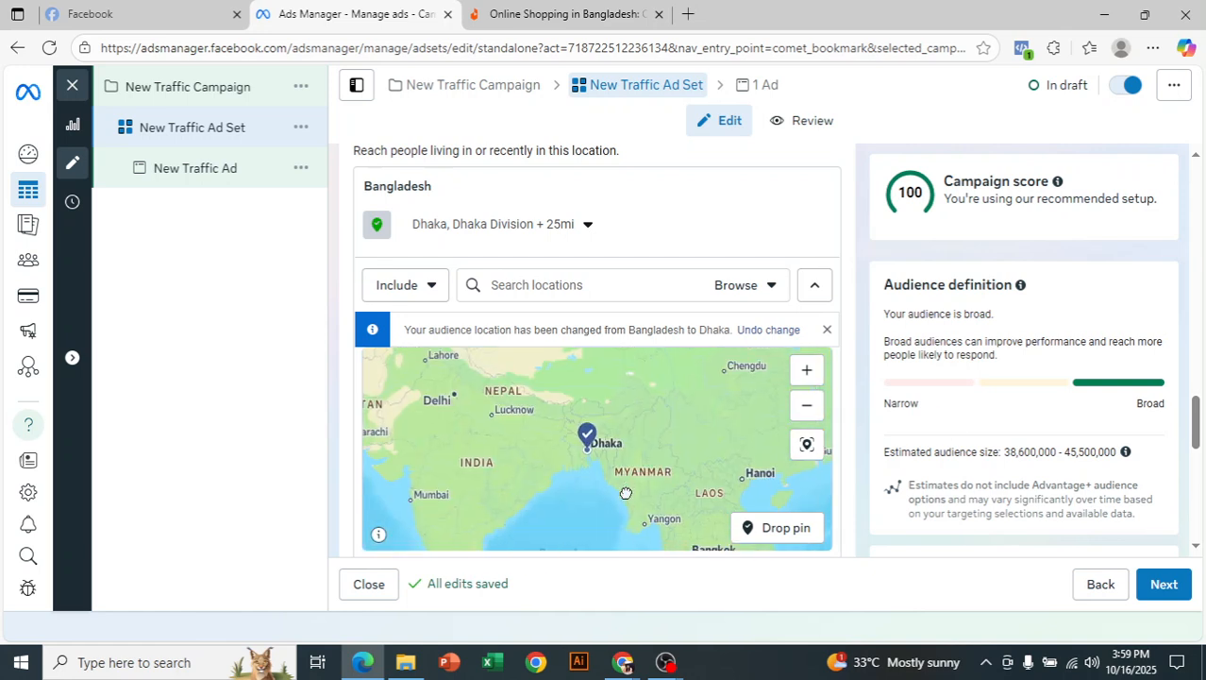
{"action": "scroll", "coordinate": [625, 491], "scroll_direction": "up", "scroll_amount": 3}
{"action": "left_click_drag", "start_coordinate": [553, 406], "coordinate": [602, 531]}
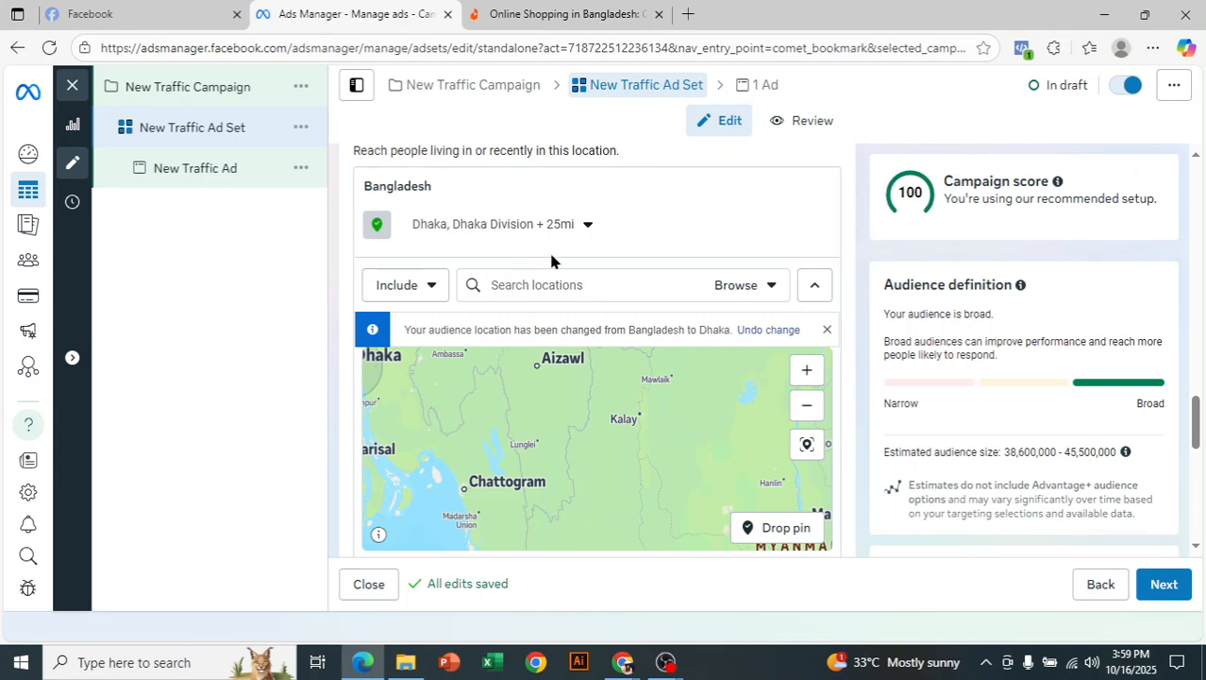
{"action": "left_click", "coordinate": [651, 231]}
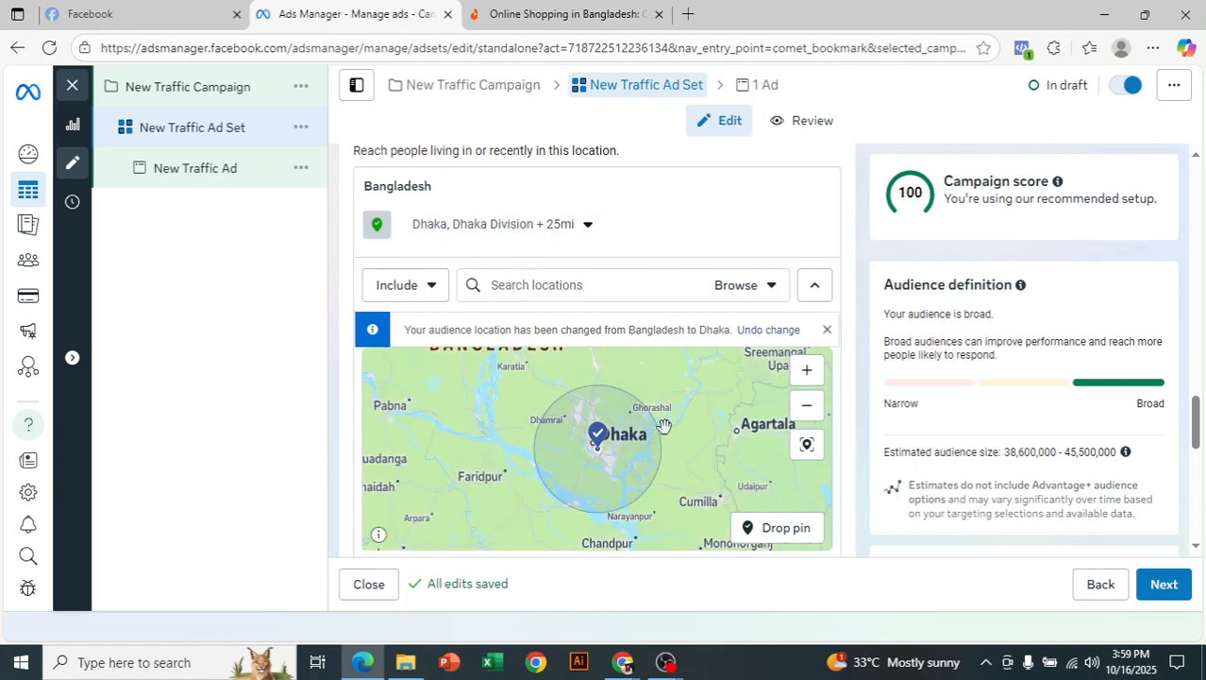
{"action": "scroll", "coordinate": [664, 424], "scroll_direction": "down", "scroll_amount": 2}
{"action": "scroll", "coordinate": [664, 425], "scroll_direction": "up", "scroll_amount": 2}
{"action": "scroll", "coordinate": [665, 426], "scroll_direction": "up", "scroll_amount": 1}
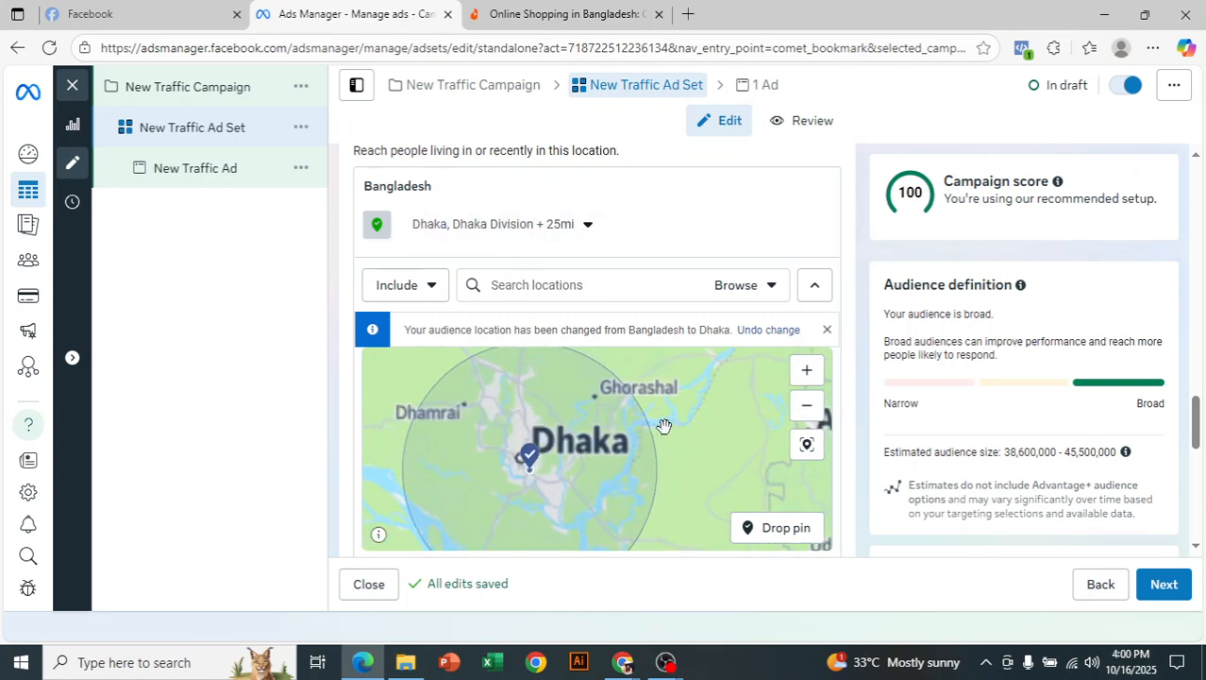
{"action": "left_click_drag", "start_coordinate": [666, 451], "coordinate": [700, 452]}
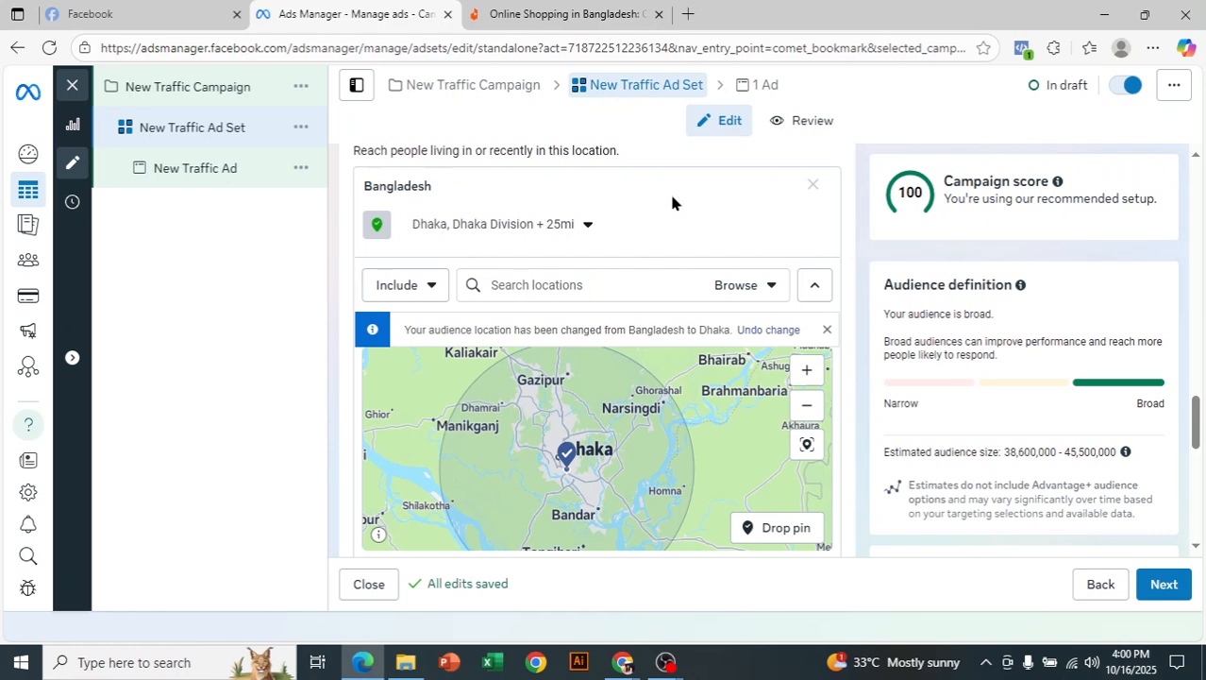
Step: Set the cities-within-radius distance around Dhaka to 41 mi
{"action": "left_click", "coordinate": [587, 226]}
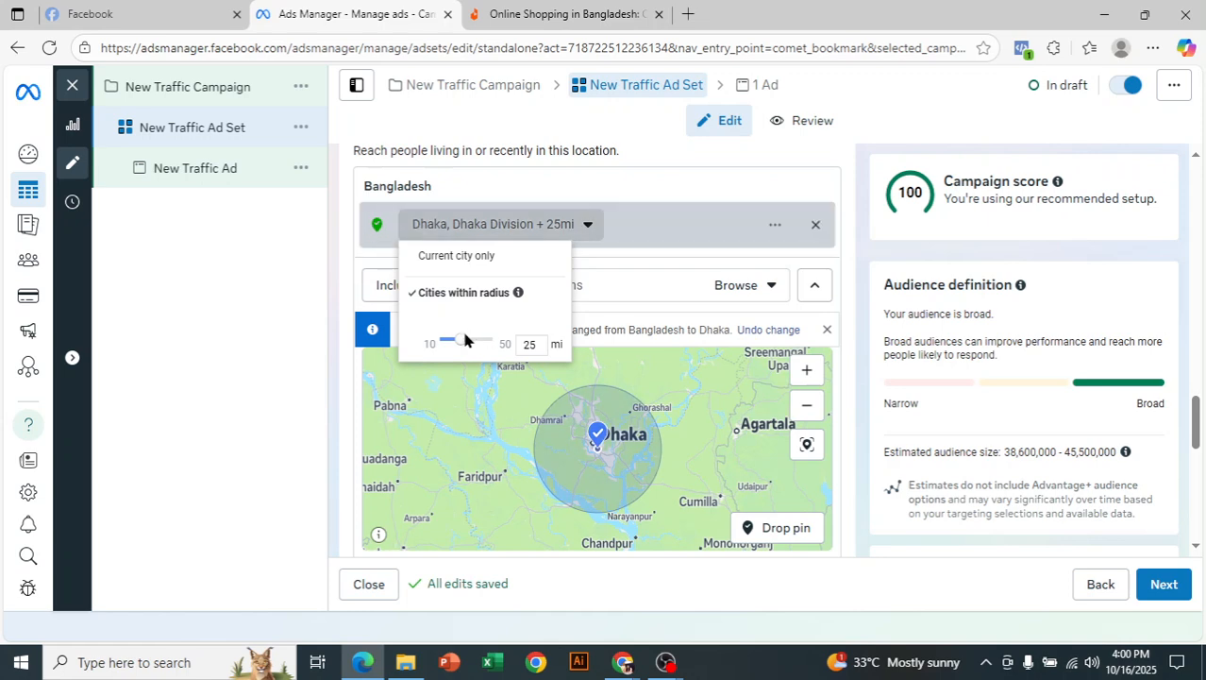
{"action": "left_click_drag", "start_coordinate": [480, 345], "coordinate": [485, 343]}
{"action": "left_click", "coordinate": [474, 339]}
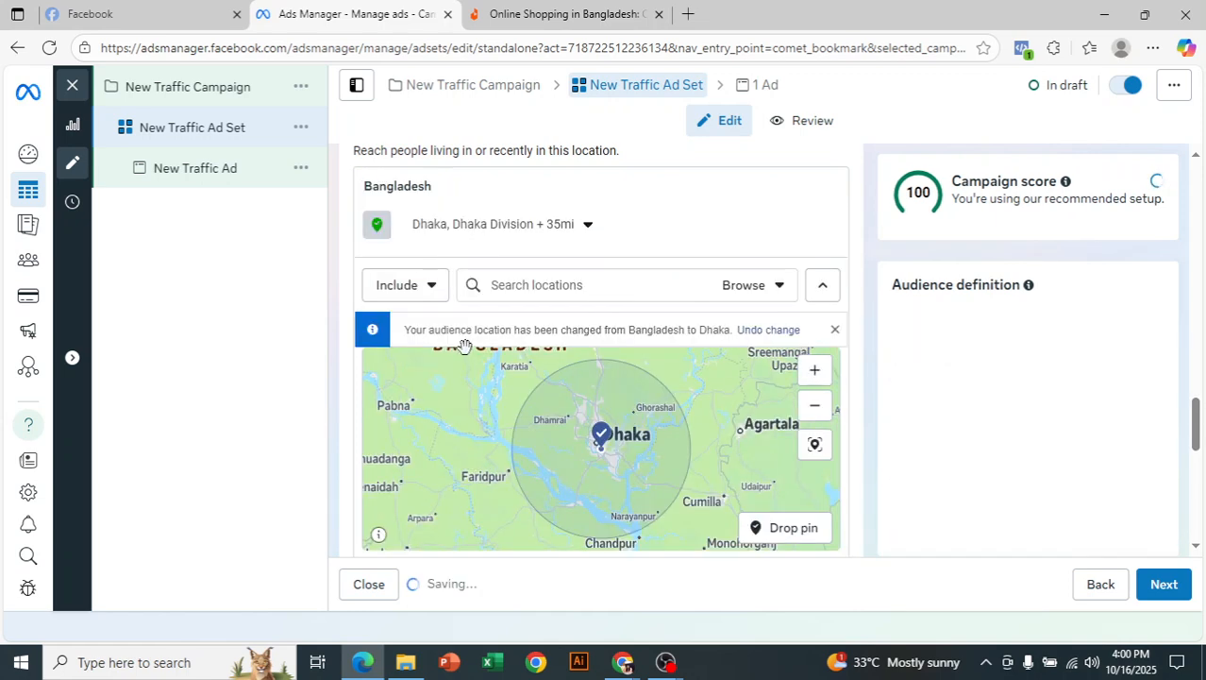
{"action": "left_click", "coordinate": [574, 228]}
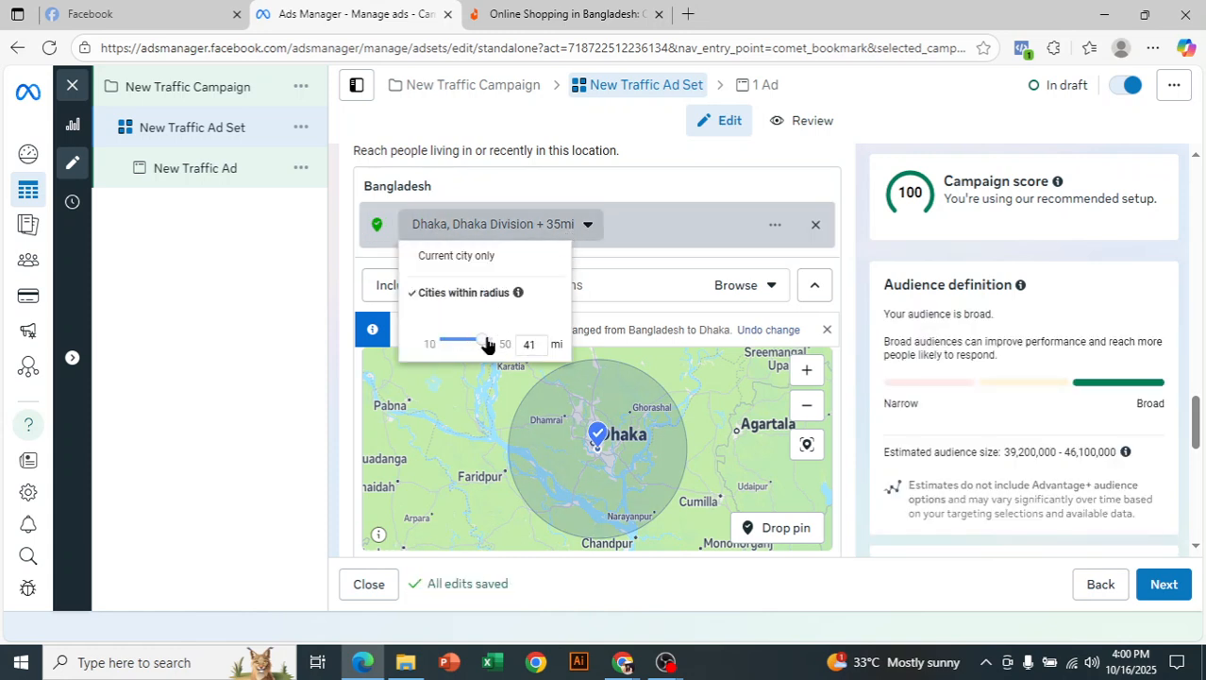
{"action": "mouse_move", "coordinate": [485, 343]}
{"action": "left_mouse_down"}
{"action": "mouse_move", "coordinate": [474, 342]}
{"action": "mouse_move", "coordinate": [485, 346]}
{"action": "left_mouse_up"}
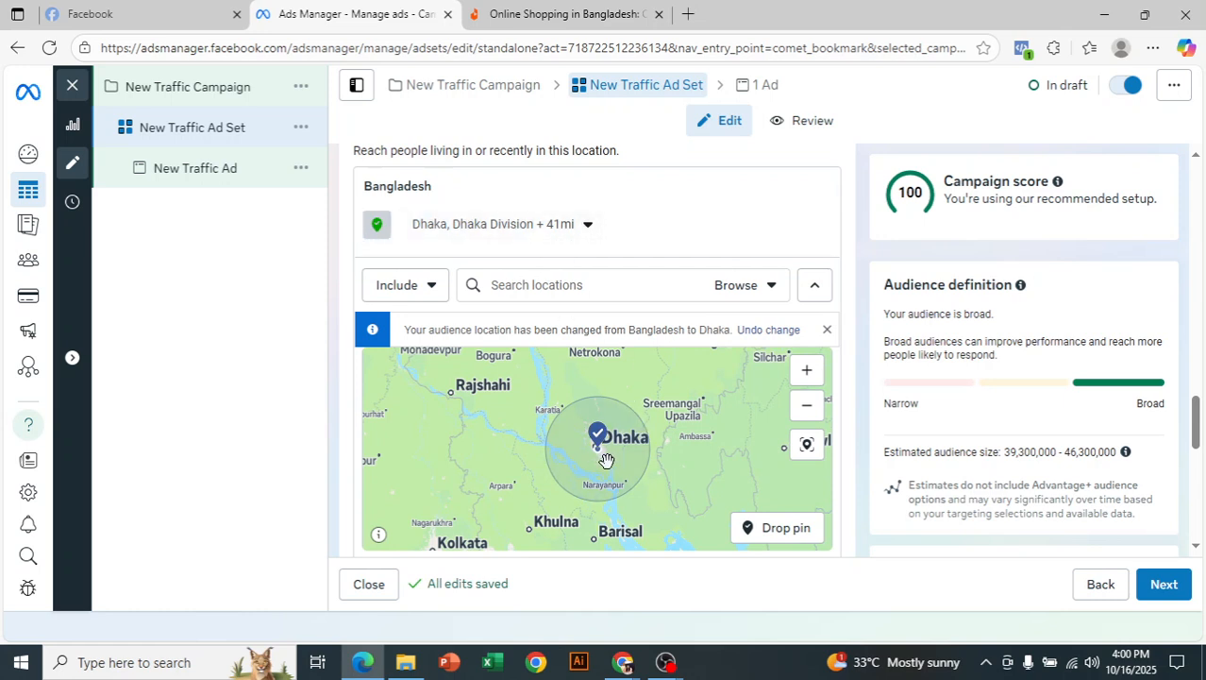
Step: Inspect which towns around Dhaka fall inside the enlarged radius on the location map
{"action": "scroll", "coordinate": [606, 460], "scroll_direction": "up", "scroll_amount": 3}
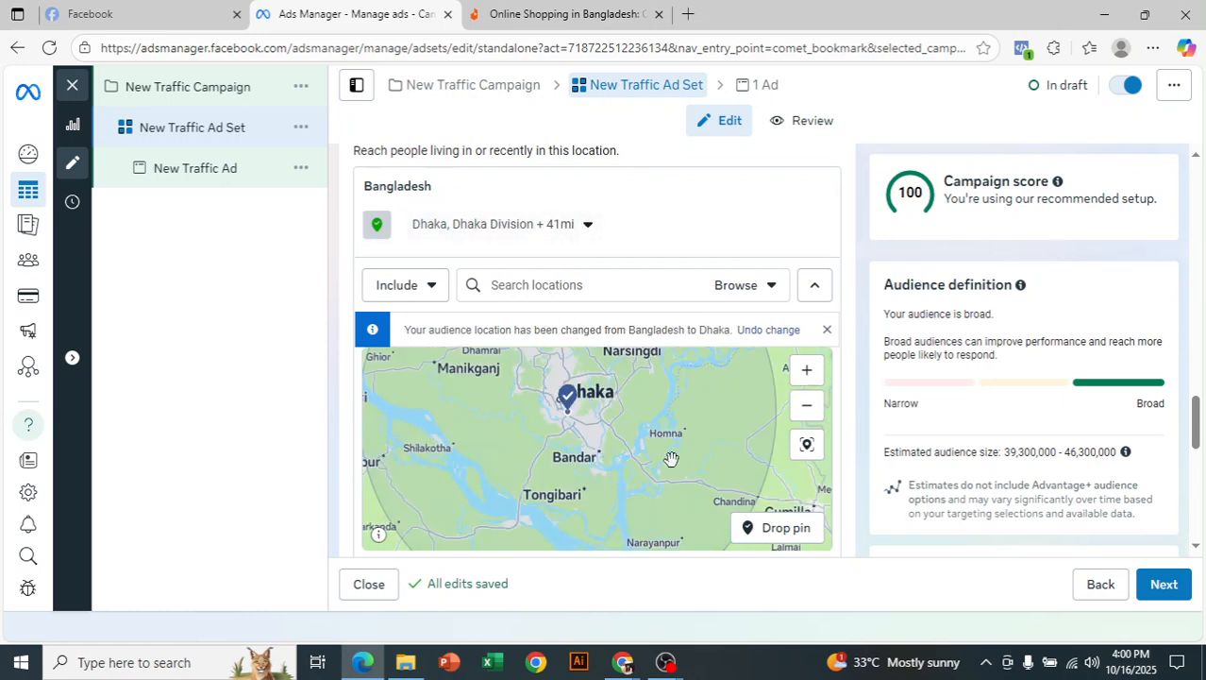
{"action": "left_click_drag", "start_coordinate": [606, 461], "coordinate": [716, 513]}
{"action": "left_click_drag", "start_coordinate": [641, 468], "coordinate": [561, 452]}
{"action": "left_click_drag", "start_coordinate": [627, 498], "coordinate": [649, 540]}
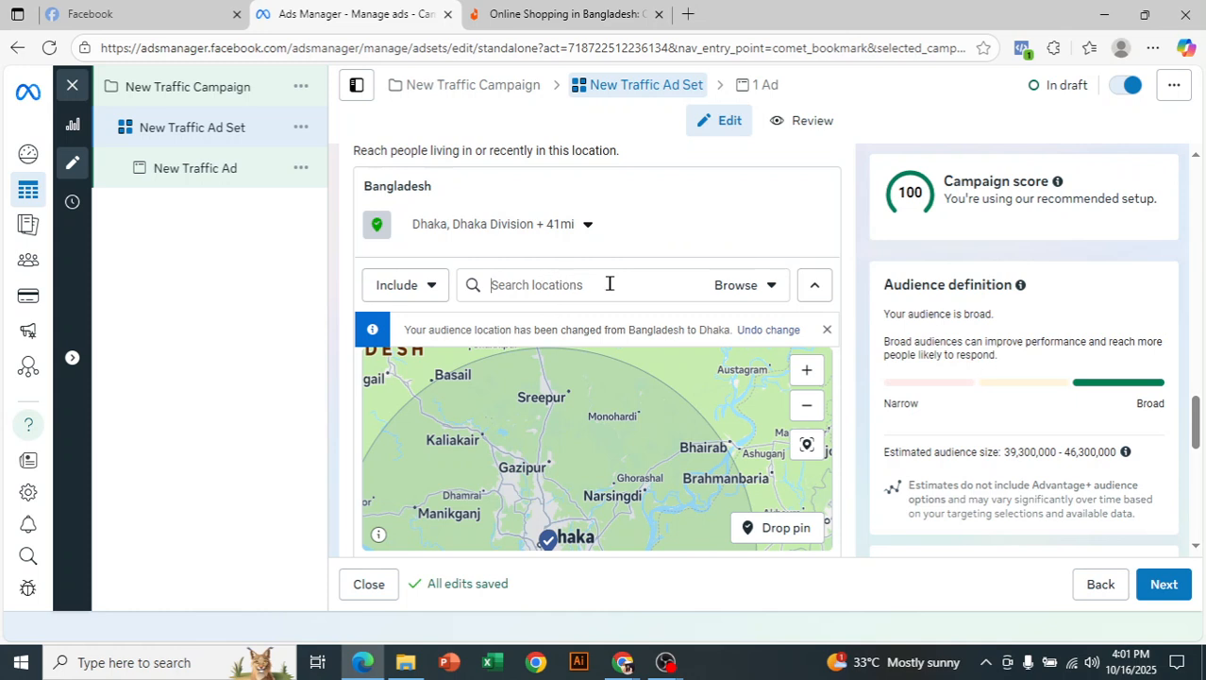
Step: Search the audience locations for khulna and examine the map area south of Dhaka around Bandar and Tongibari
{"action": "type", "text": "khulna"}
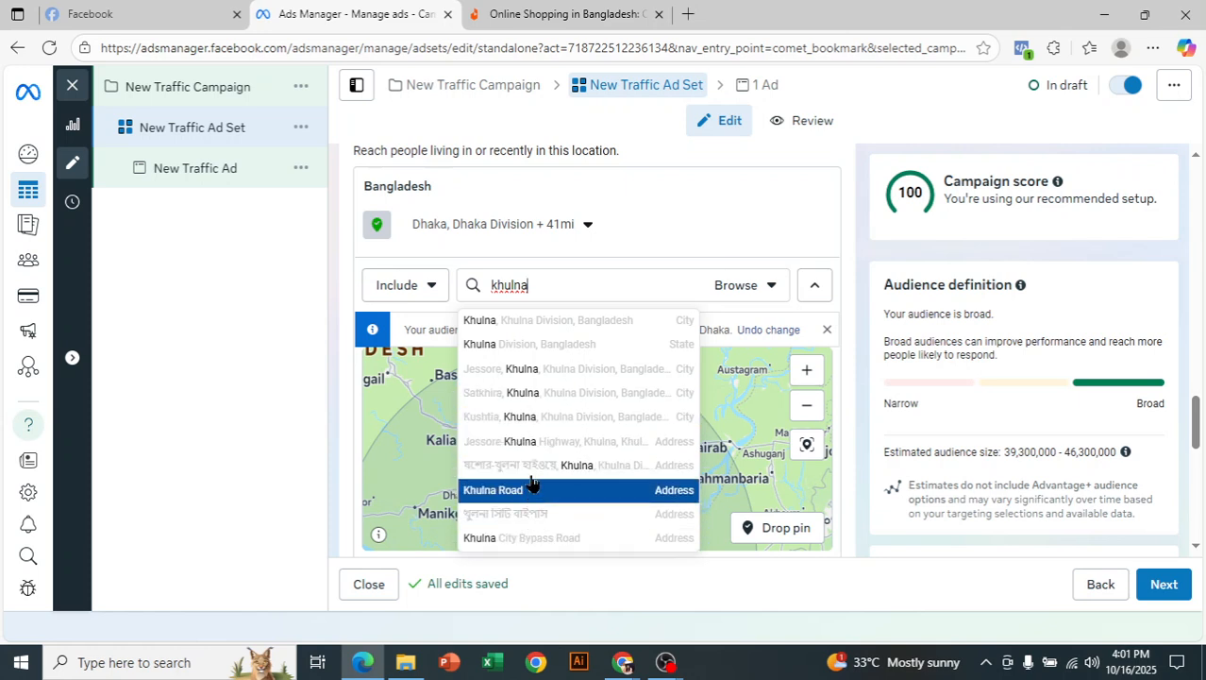
{"action": "left_click", "coordinate": [862, 387]}
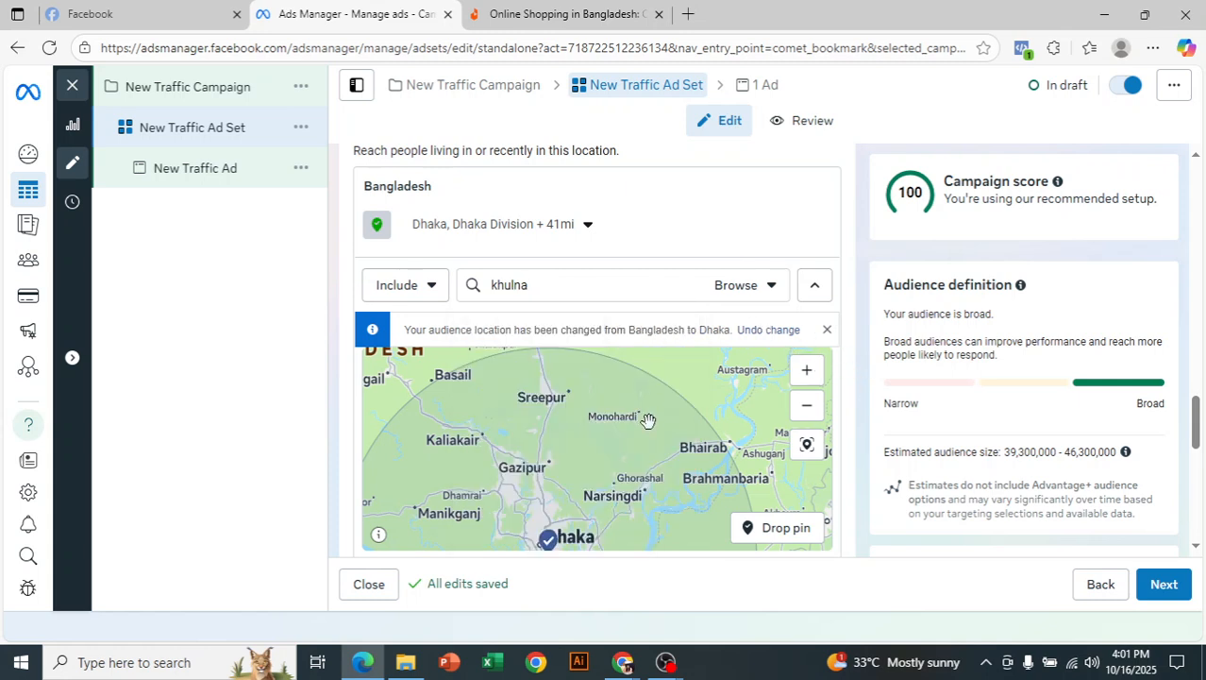
{"action": "left_click_drag", "start_coordinate": [651, 445], "coordinate": [699, 378]}
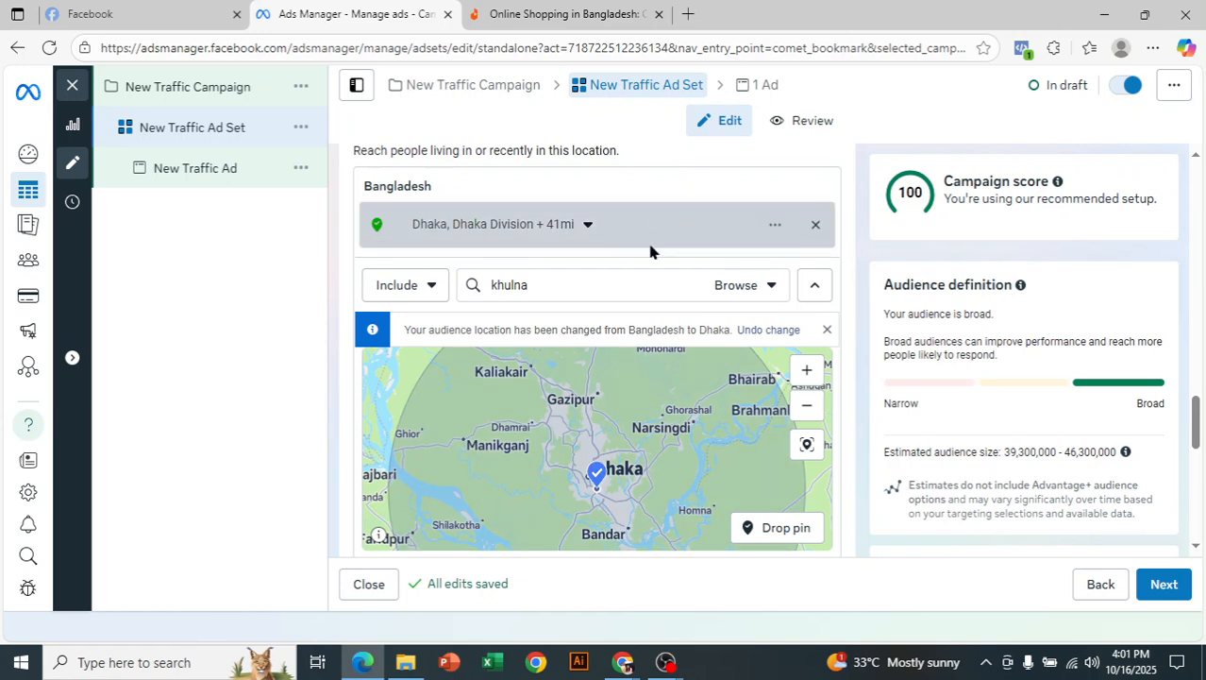
{"action": "left_click_drag", "start_coordinate": [608, 433], "coordinate": [572, 491]}
{"action": "left_click_drag", "start_coordinate": [539, 405], "coordinate": [596, 371]}
{"action": "left_click_drag", "start_coordinate": [644, 488], "coordinate": [635, 405]}
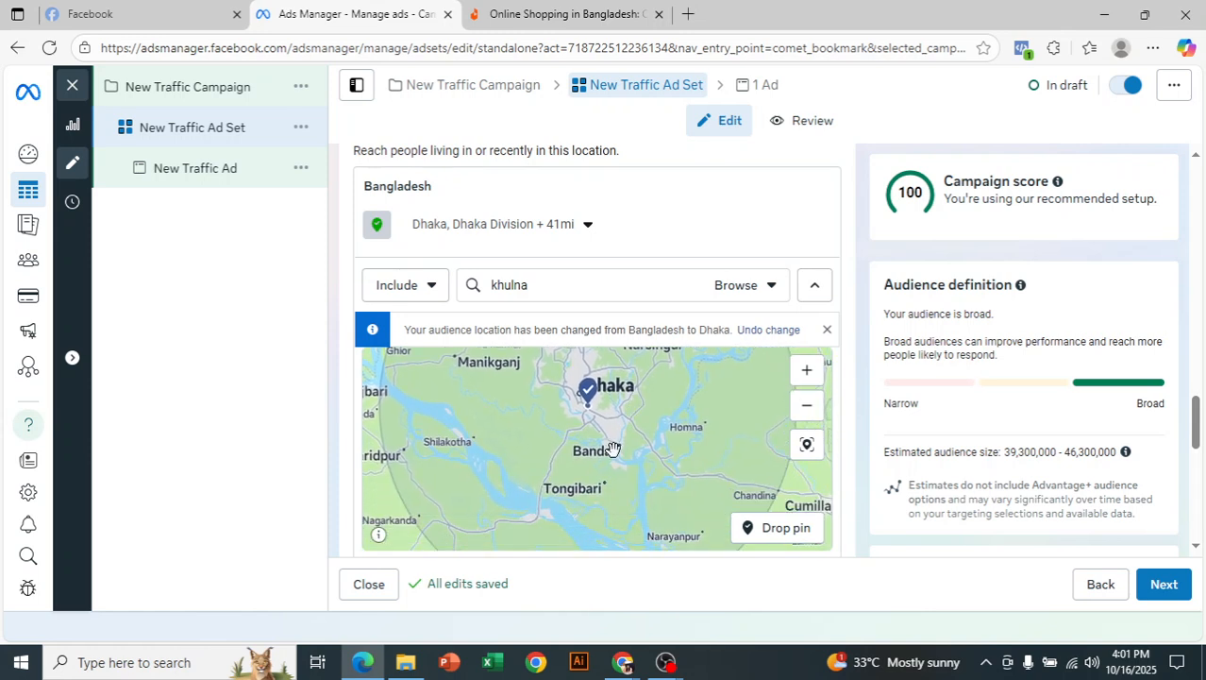
{"action": "left_click_drag", "start_coordinate": [611, 468], "coordinate": [613, 430]}
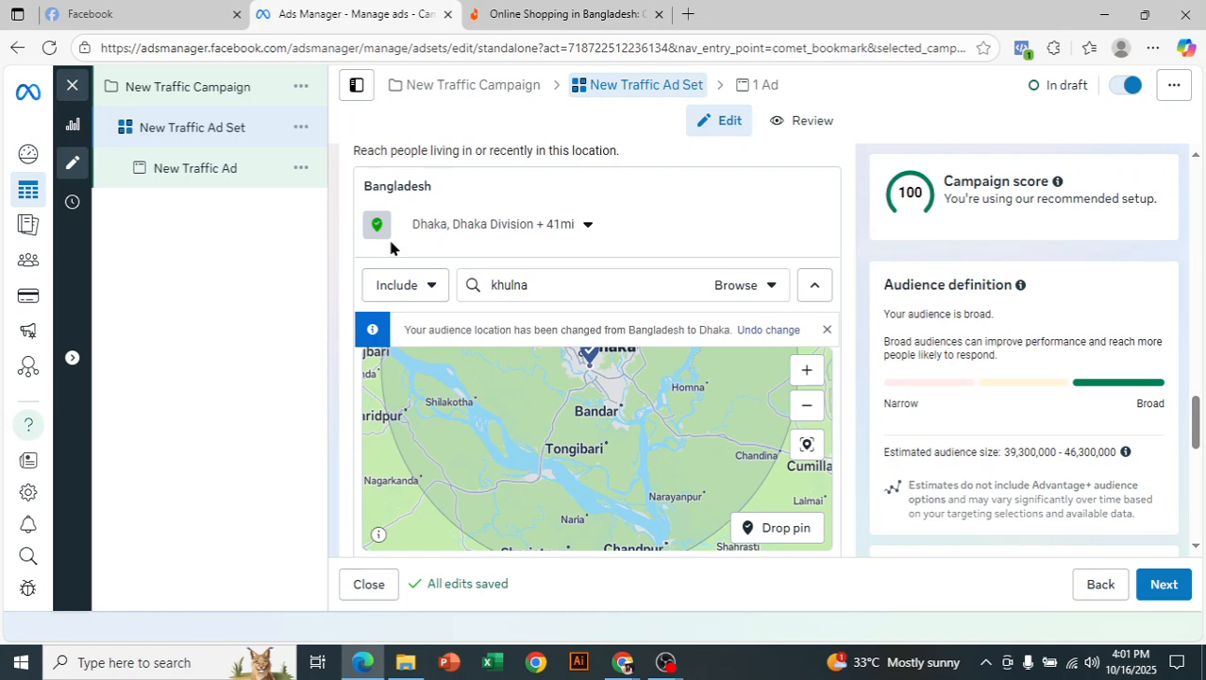
Step: Exclude an area from the audience locations with a dropped pin near Tongibari, south of Dhaka, with a 10 mi radius
{"action": "left_click", "coordinate": [425, 289]}
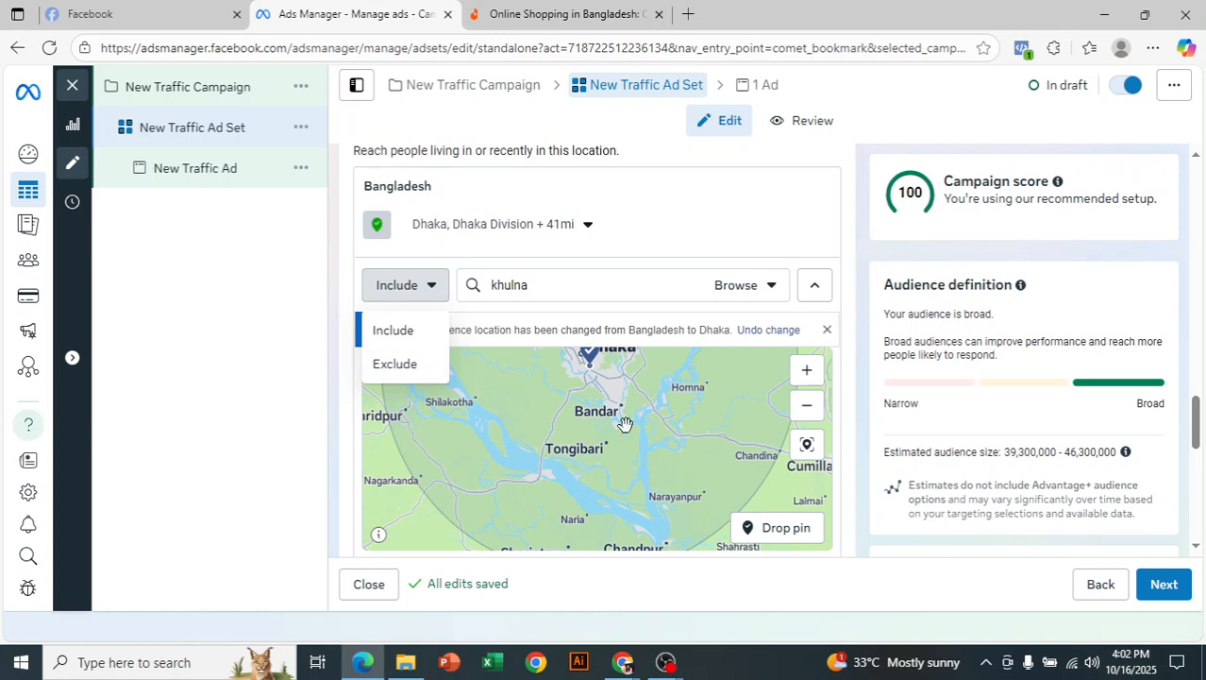
{"action": "left_click", "coordinate": [396, 366]}
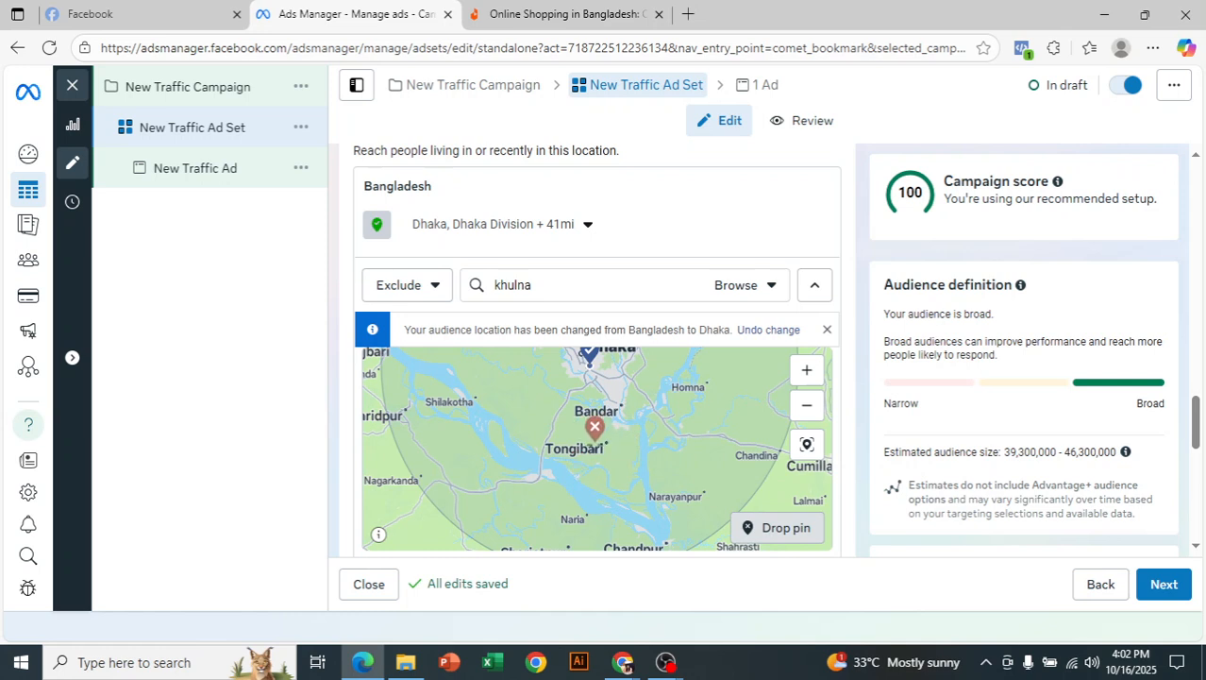
{"action": "scroll", "coordinate": [595, 427], "scroll_direction": "up", "scroll_amount": 3}
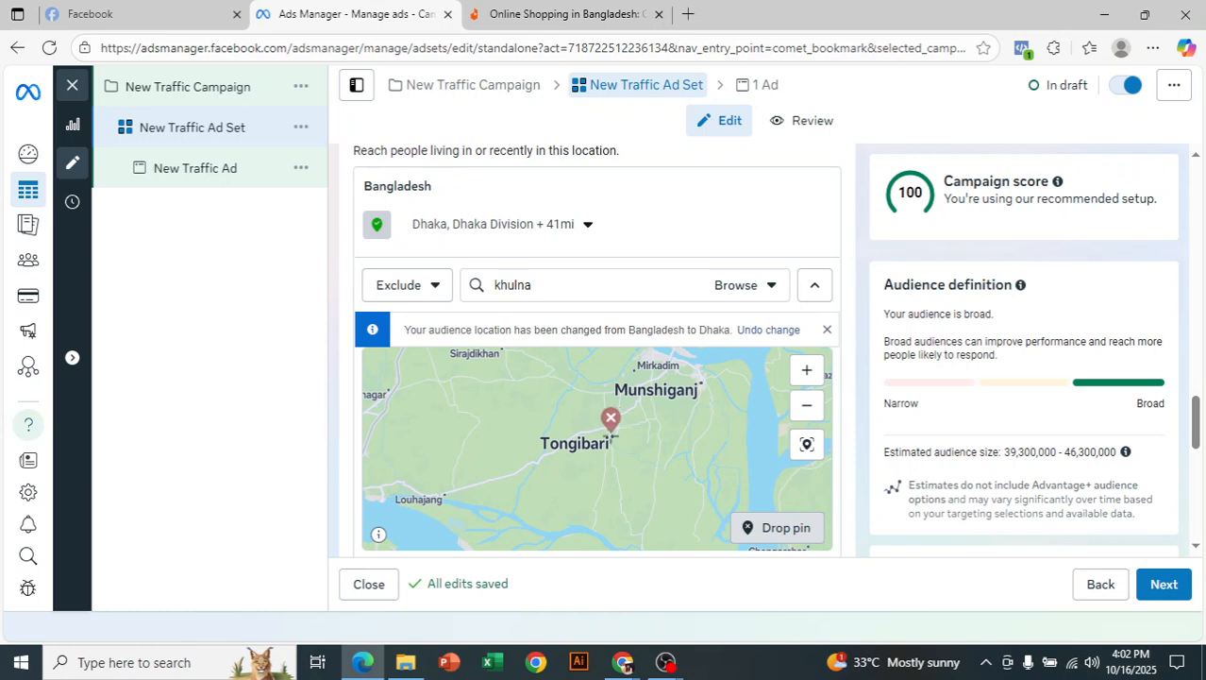
{"action": "left_click", "coordinate": [611, 435]}
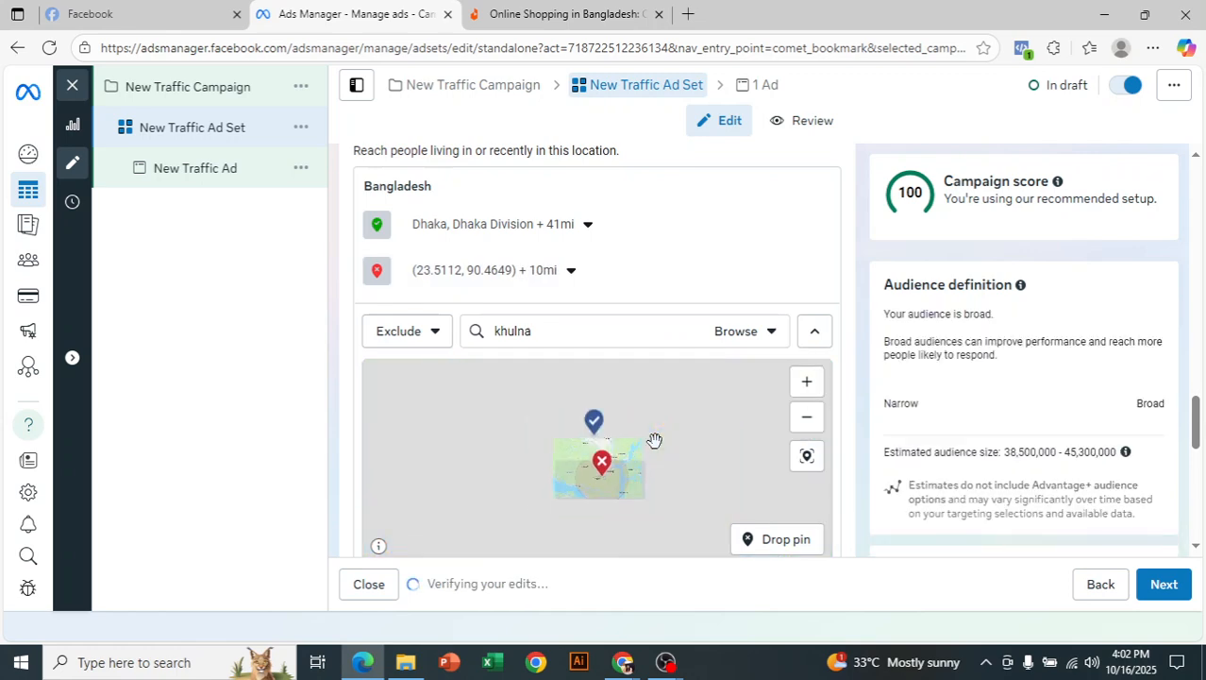
{"action": "scroll", "coordinate": [654, 440], "scroll_direction": "up", "scroll_amount": 2}
{"action": "left_click_drag", "start_coordinate": [577, 470], "coordinate": [693, 423]}
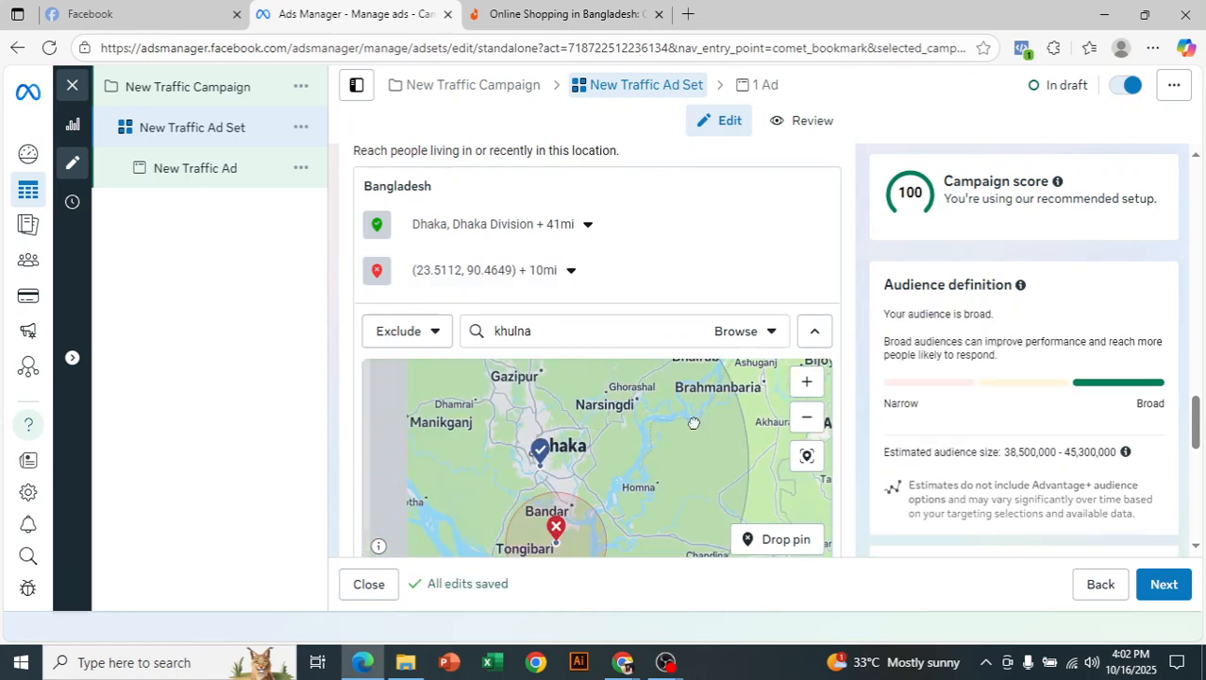
Step: Reduce the radius of the excluded pin near Tongibari to 3 mi
{"action": "left_click_drag", "start_coordinate": [665, 463], "coordinate": [753, 453]}
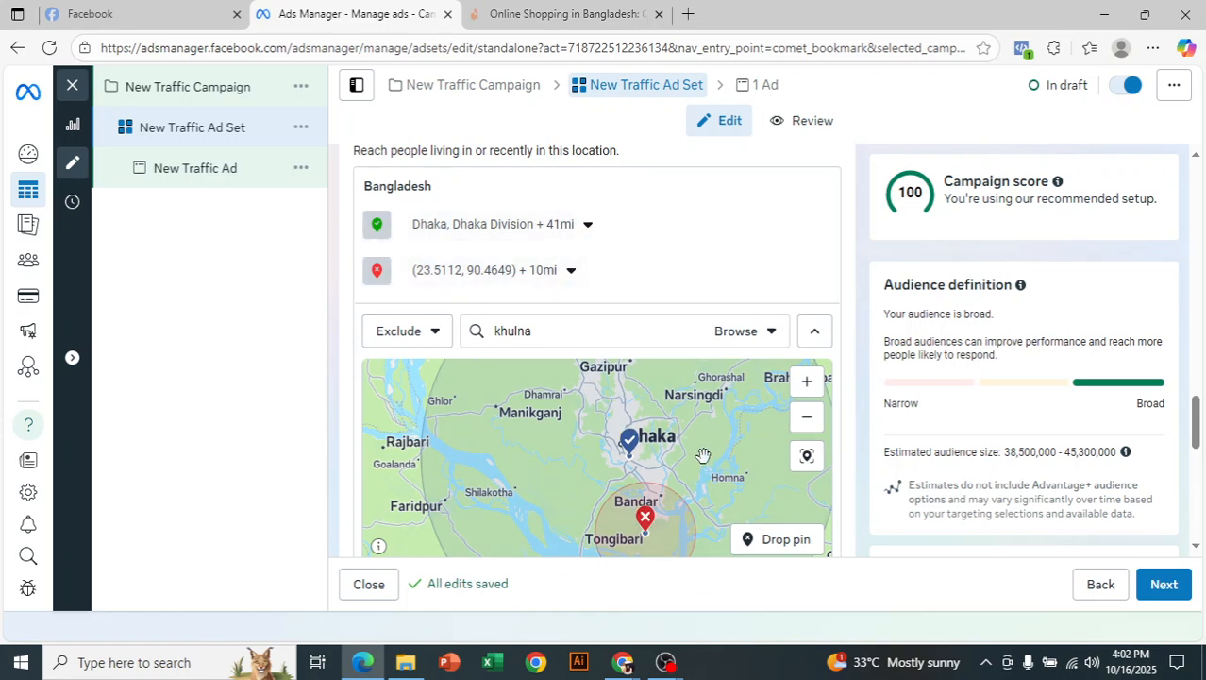
{"action": "scroll", "coordinate": [703, 455], "scroll_direction": "up", "scroll_amount": 1}
{"action": "left_click_drag", "start_coordinate": [709, 464], "coordinate": [733, 378]}
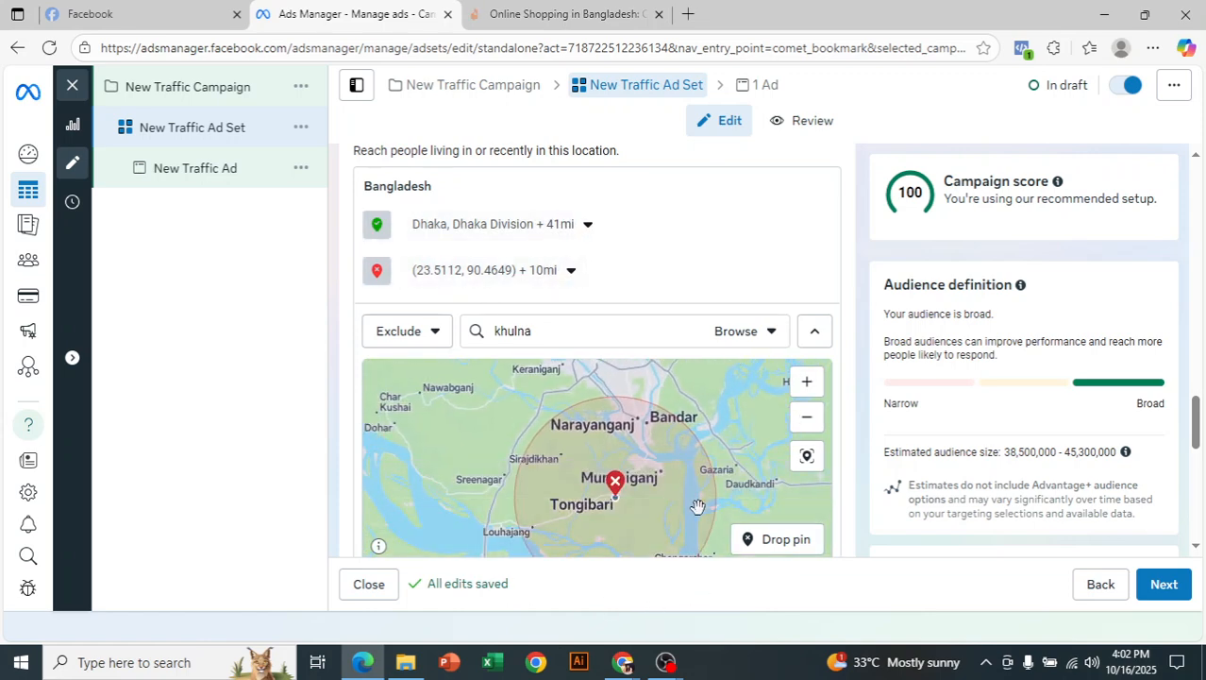
{"action": "left_click_drag", "start_coordinate": [698, 507], "coordinate": [698, 488]}
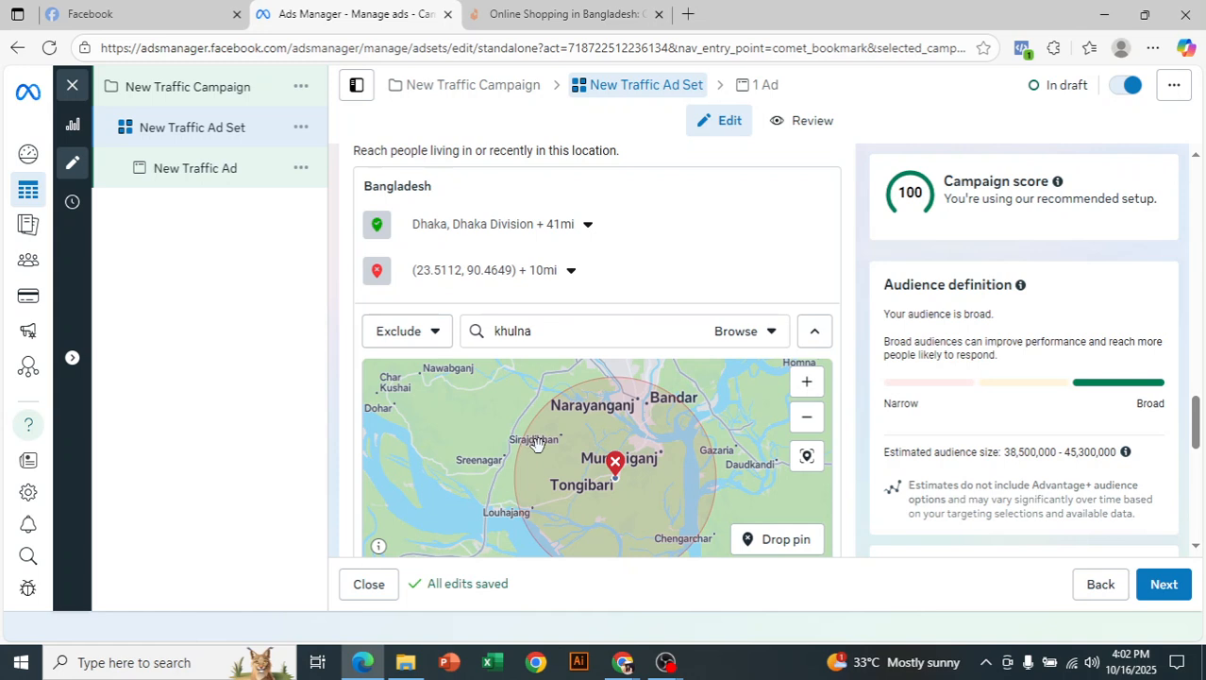
{"action": "left_click", "coordinate": [570, 272]}
{"action": "left_click_drag", "start_coordinate": [427, 328], "coordinate": [425, 328]}
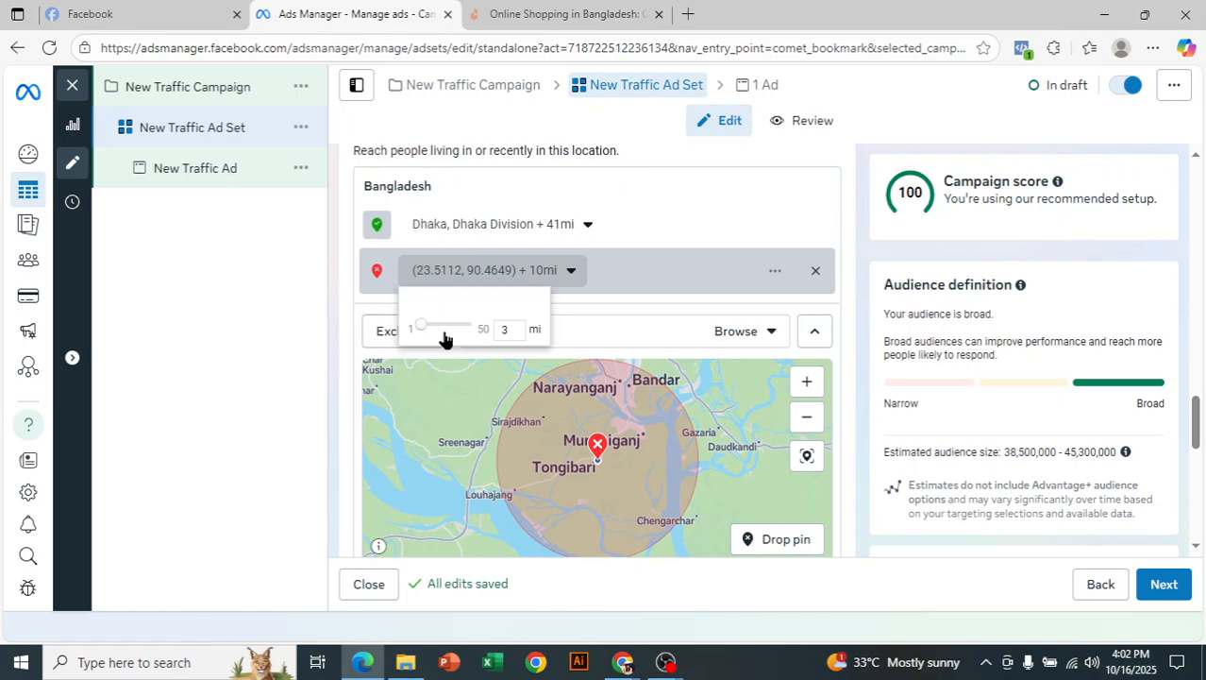
{"action": "left_click", "coordinate": [531, 514]}
Step: Examine the excluded Tongibari area in relation to the Dhaka radius and surrounding towns on the location map
{"action": "scroll", "coordinate": [669, 470], "scroll_direction": "down", "scroll_amount": 4}
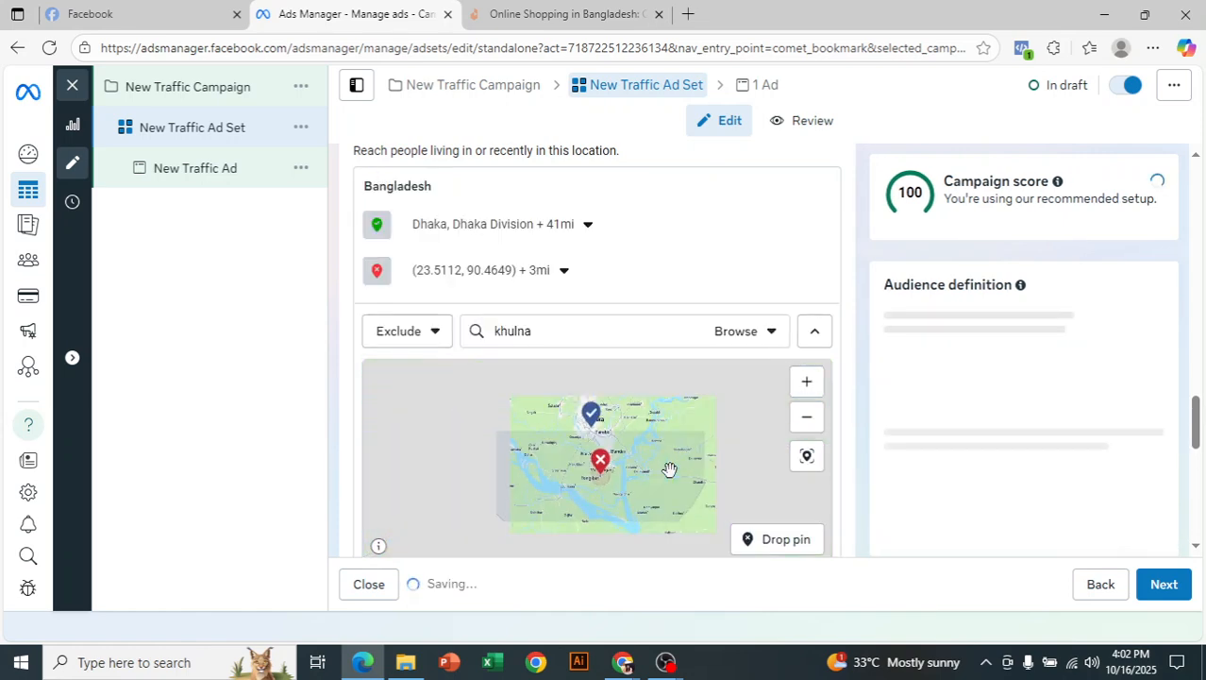
{"action": "scroll", "coordinate": [669, 470], "scroll_direction": "down", "scroll_amount": 4}
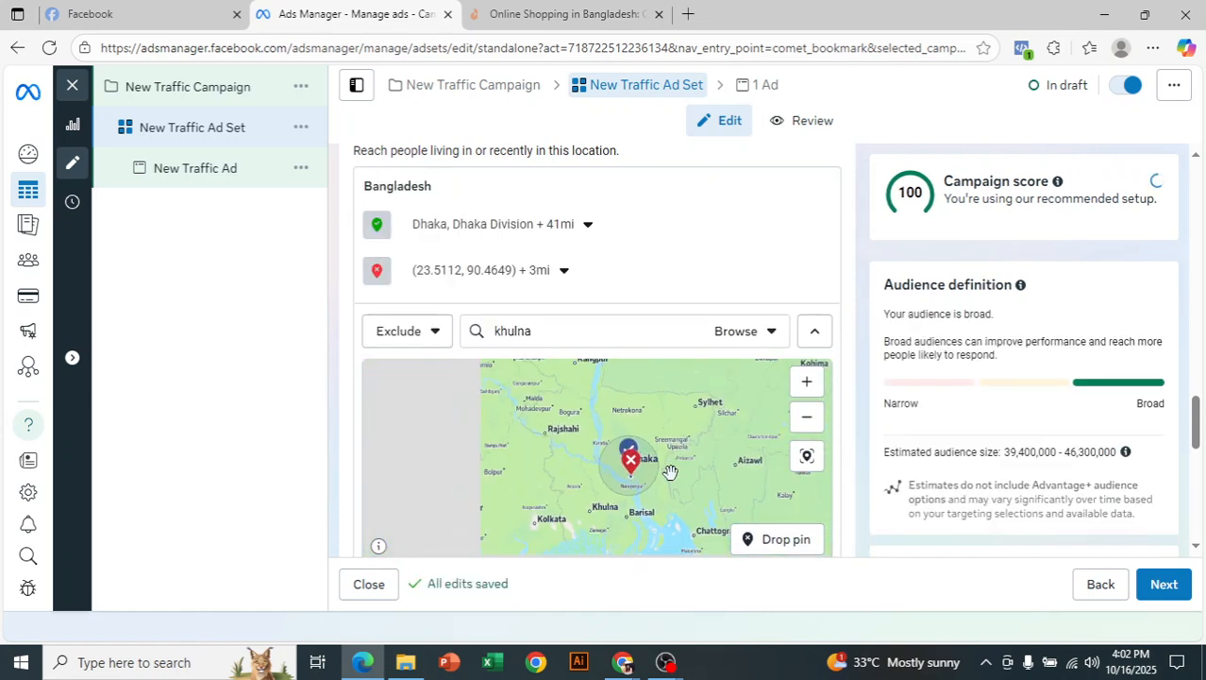
{"action": "scroll", "coordinate": [669, 470], "scroll_direction": "down", "scroll_amount": 3}
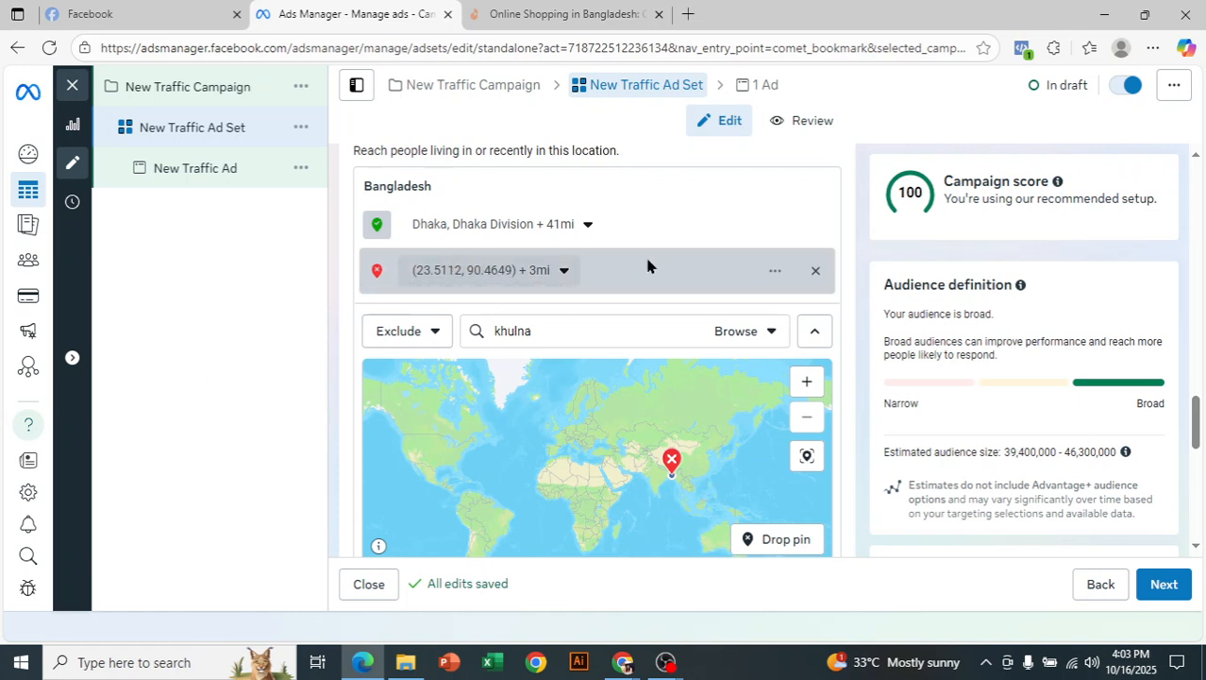
{"action": "left_click", "coordinate": [702, 264]}
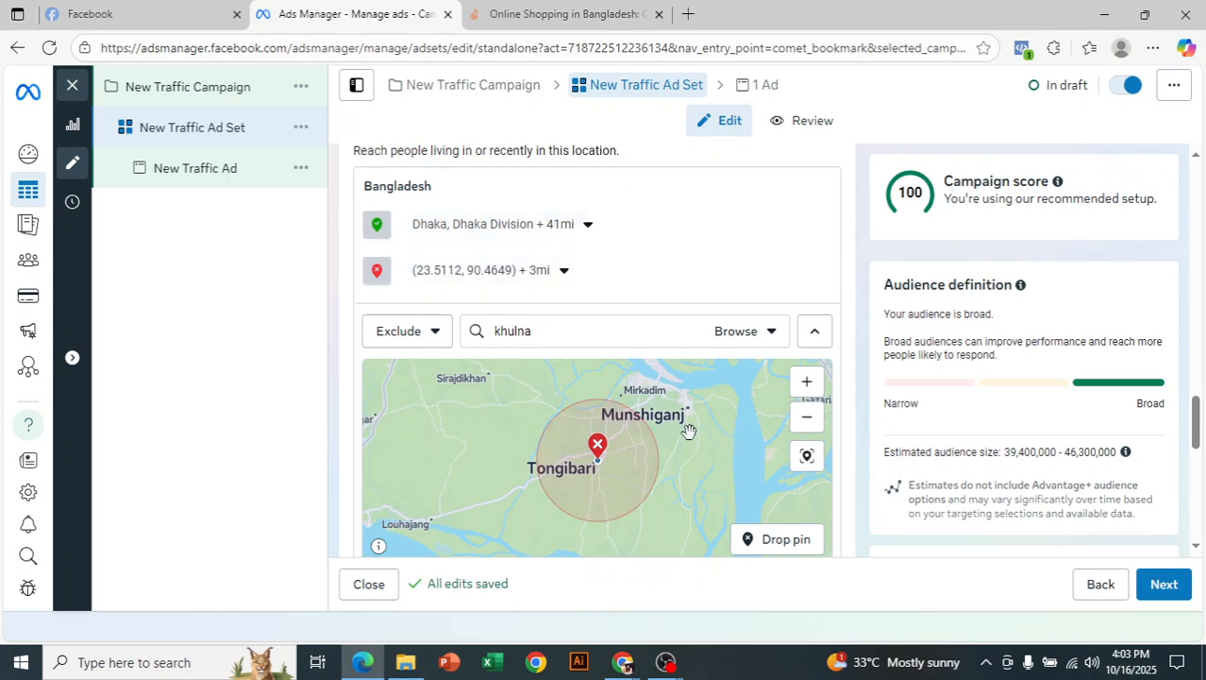
{"action": "scroll", "coordinate": [694, 440], "scroll_direction": "up", "scroll_amount": 2}
{"action": "scroll", "coordinate": [693, 440], "scroll_direction": "down", "scroll_amount": 2}
{"action": "scroll", "coordinate": [694, 440], "scroll_direction": "up", "scroll_amount": 1}
{"action": "scroll", "coordinate": [695, 440], "scroll_direction": "up", "scroll_amount": 1}
{"action": "scroll", "coordinate": [694, 441], "scroll_direction": "down", "scroll_amount": 2}
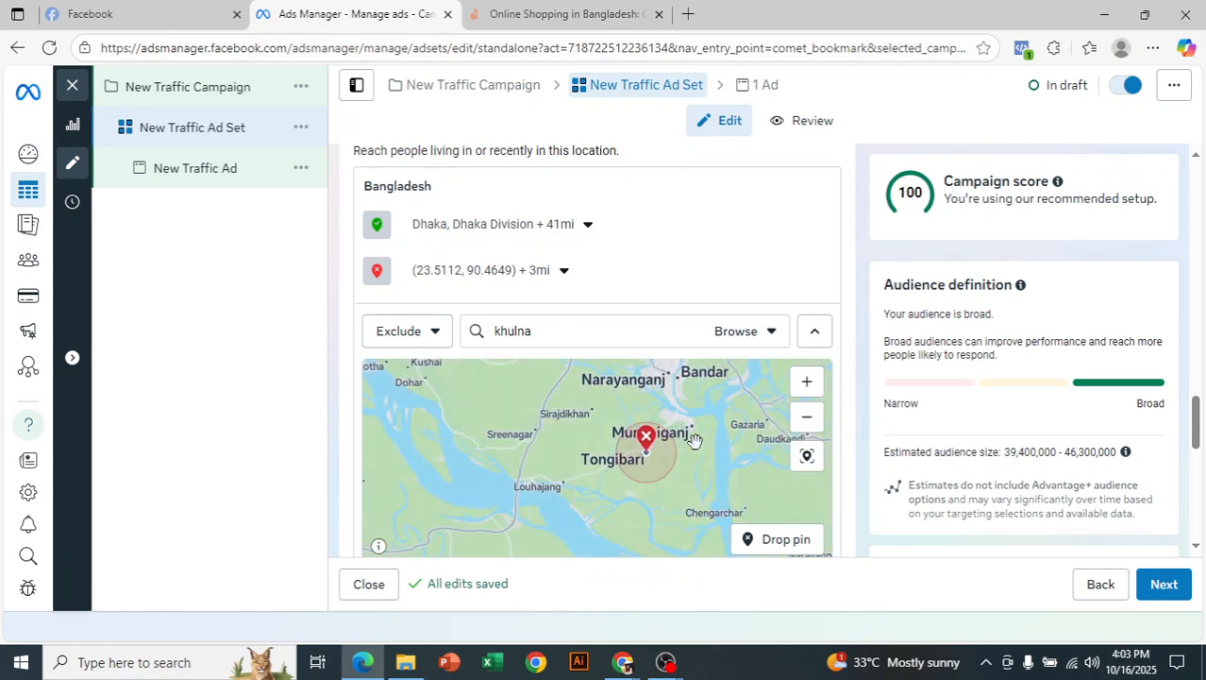
{"action": "scroll", "coordinate": [694, 440], "scroll_direction": "down", "scroll_amount": 2}
{"action": "scroll", "coordinate": [694, 440], "scroll_direction": "up", "scroll_amount": 1}
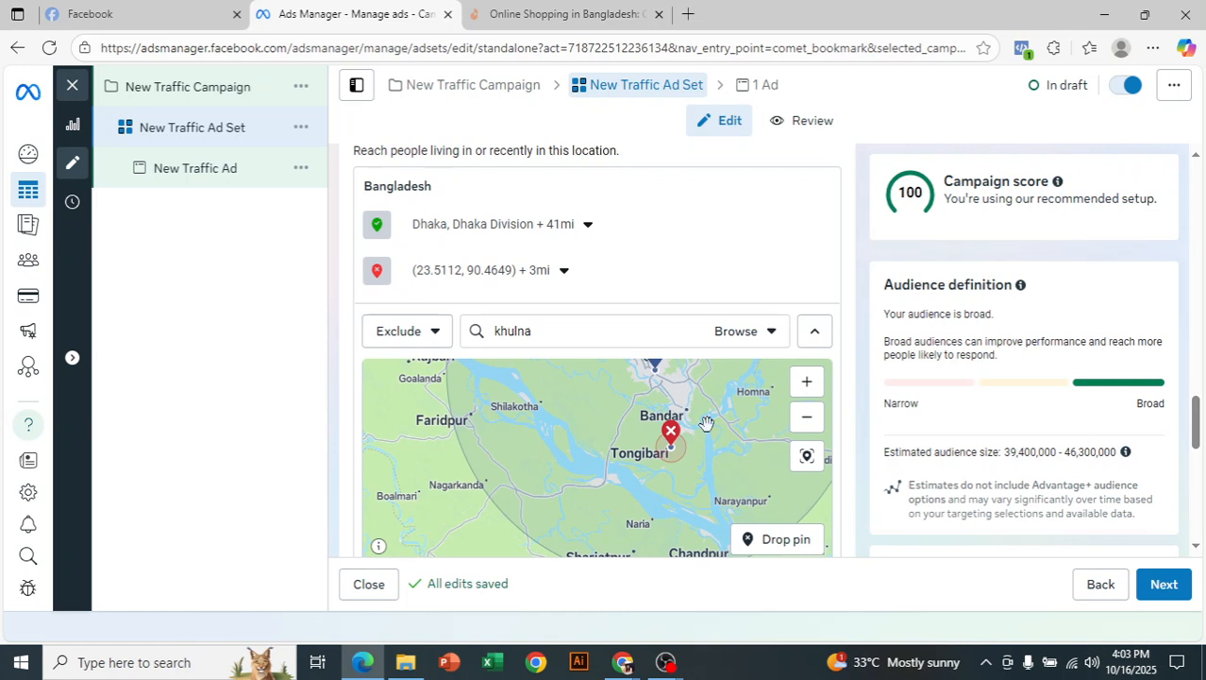
{"action": "left_click_drag", "start_coordinate": [695, 440], "coordinate": [662, 495]}
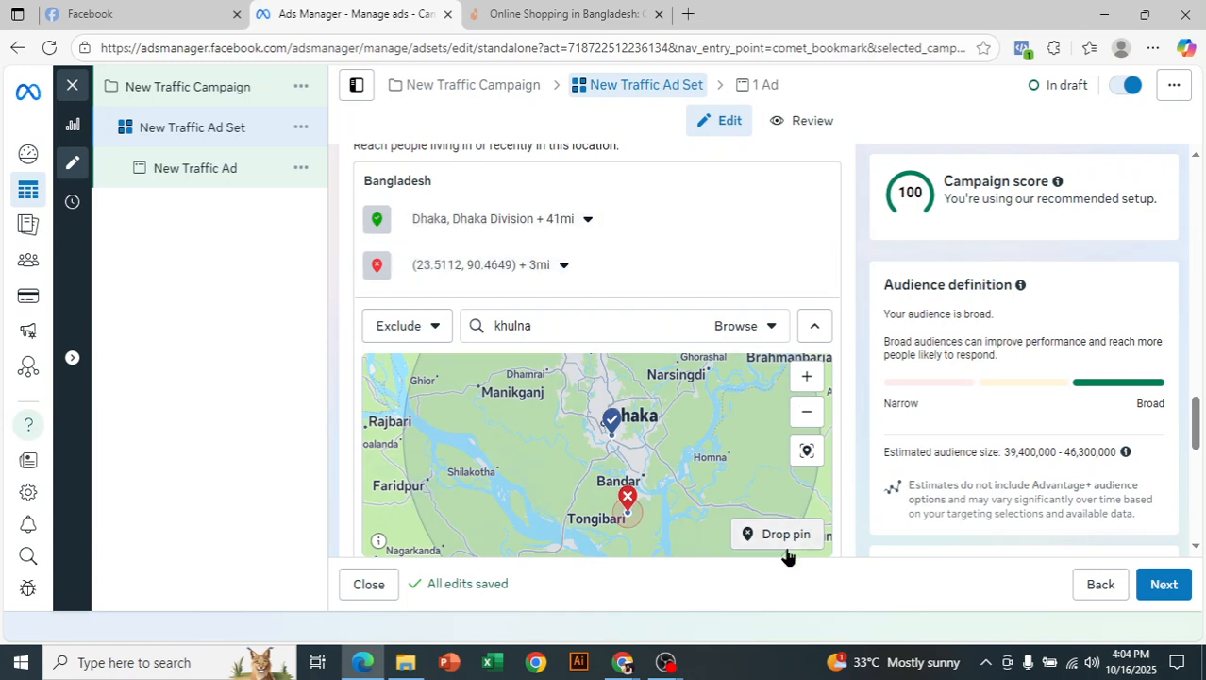
Step: Exclude another audience area by dropping a pin at Tejgaon in central Dhaka, with a 10 mi radius
{"action": "left_click", "coordinate": [784, 547]}
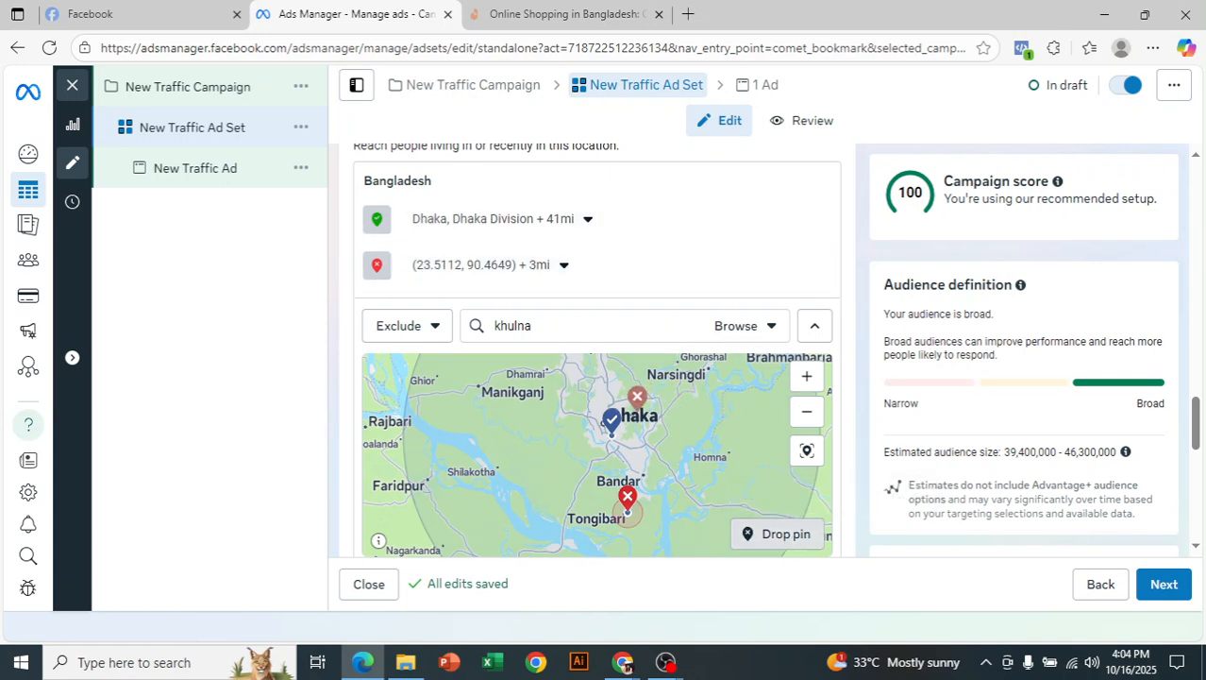
{"action": "scroll", "coordinate": [605, 434], "scroll_direction": "up", "scroll_amount": 2}
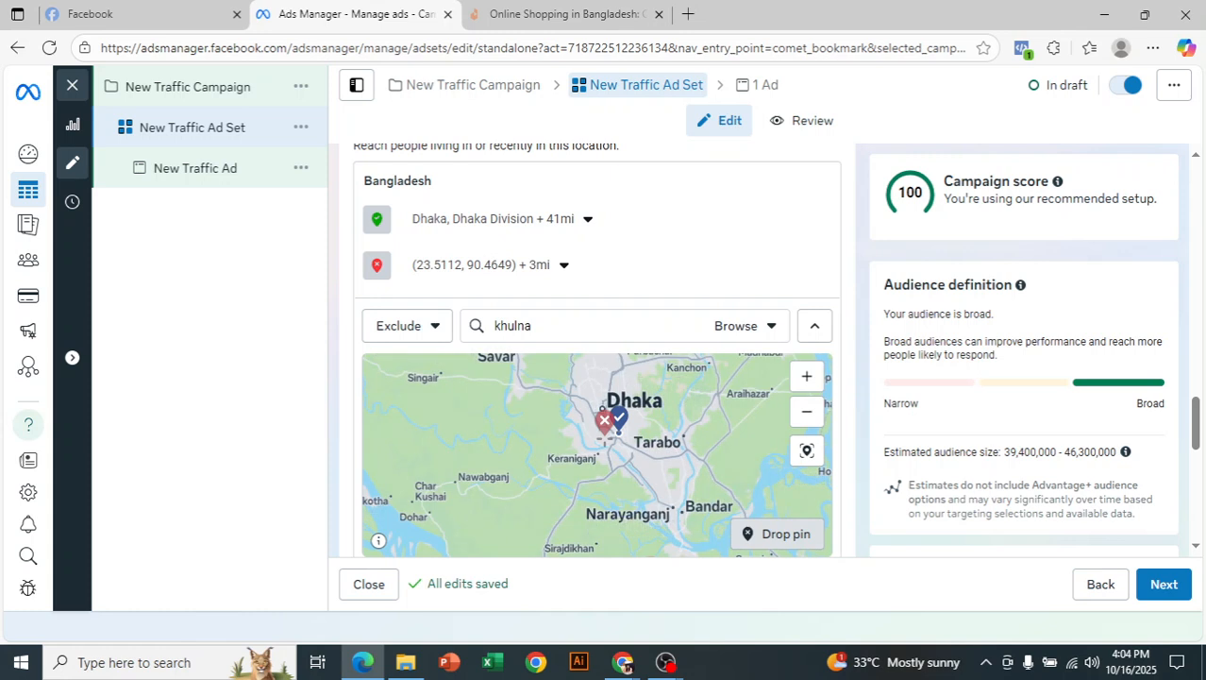
{"action": "scroll", "coordinate": [605, 432], "scroll_direction": "up", "scroll_amount": 1}
{"action": "scroll", "coordinate": [605, 432], "scroll_direction": "up", "scroll_amount": 2}
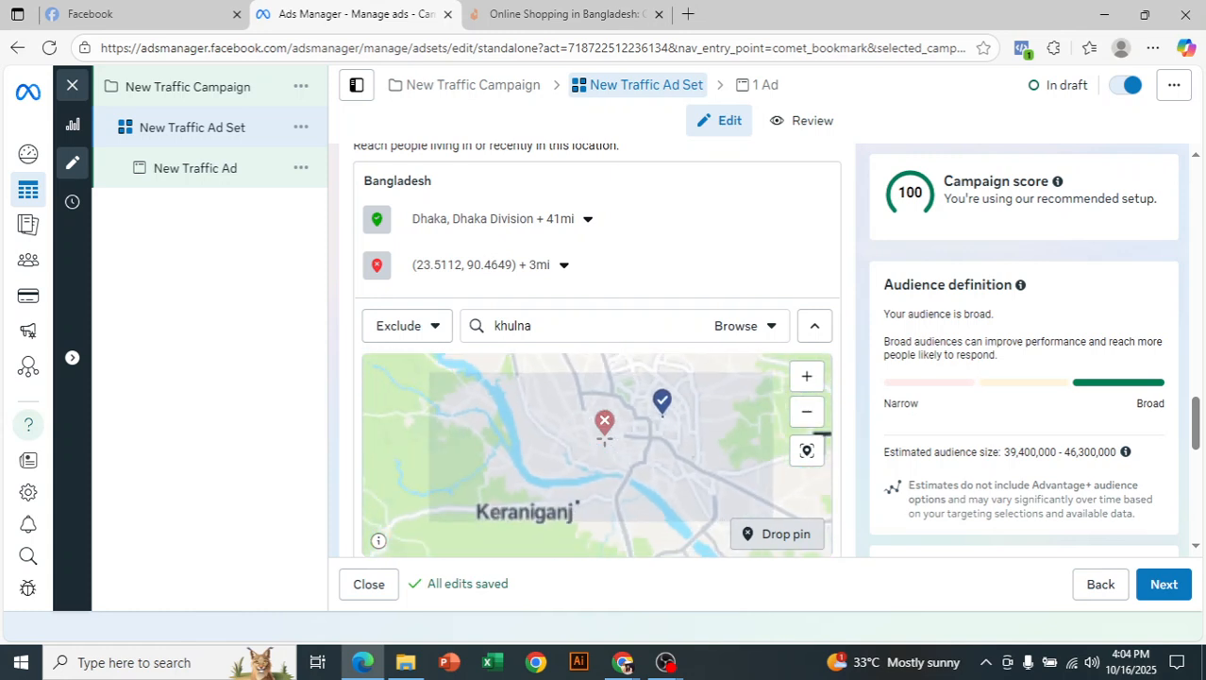
{"action": "left_click_drag", "start_coordinate": [600, 387], "coordinate": [547, 533]}
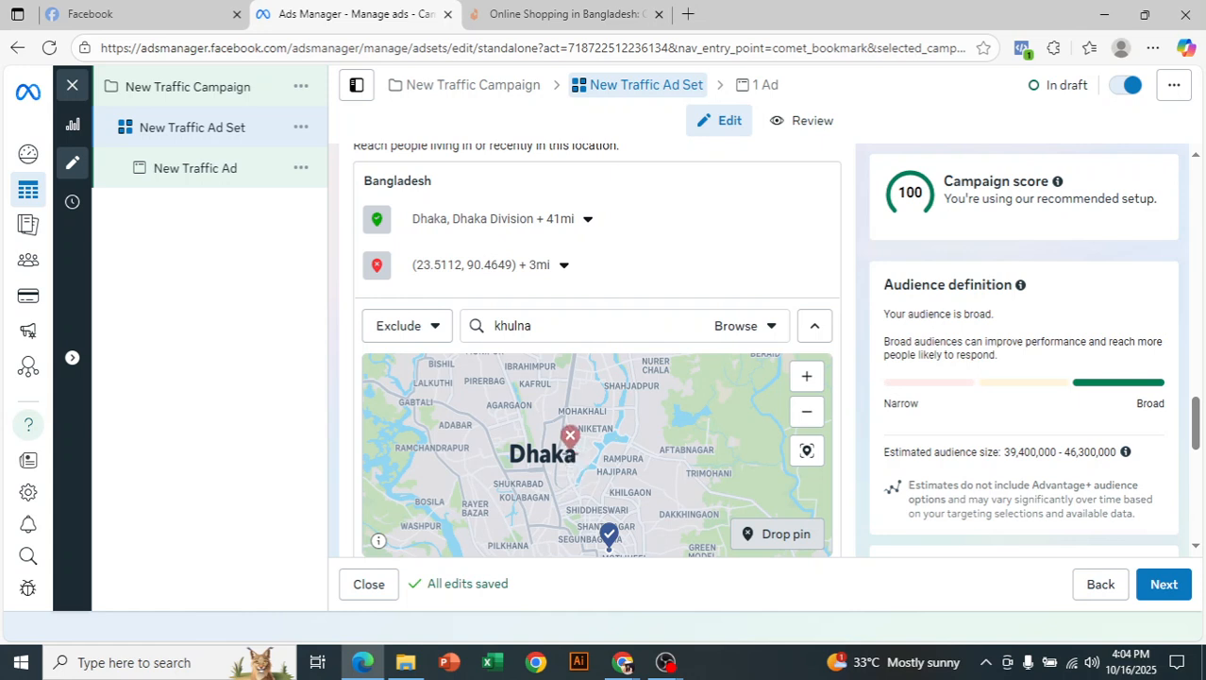
{"action": "scroll", "coordinate": [570, 435], "scroll_direction": "down", "scroll_amount": 2}
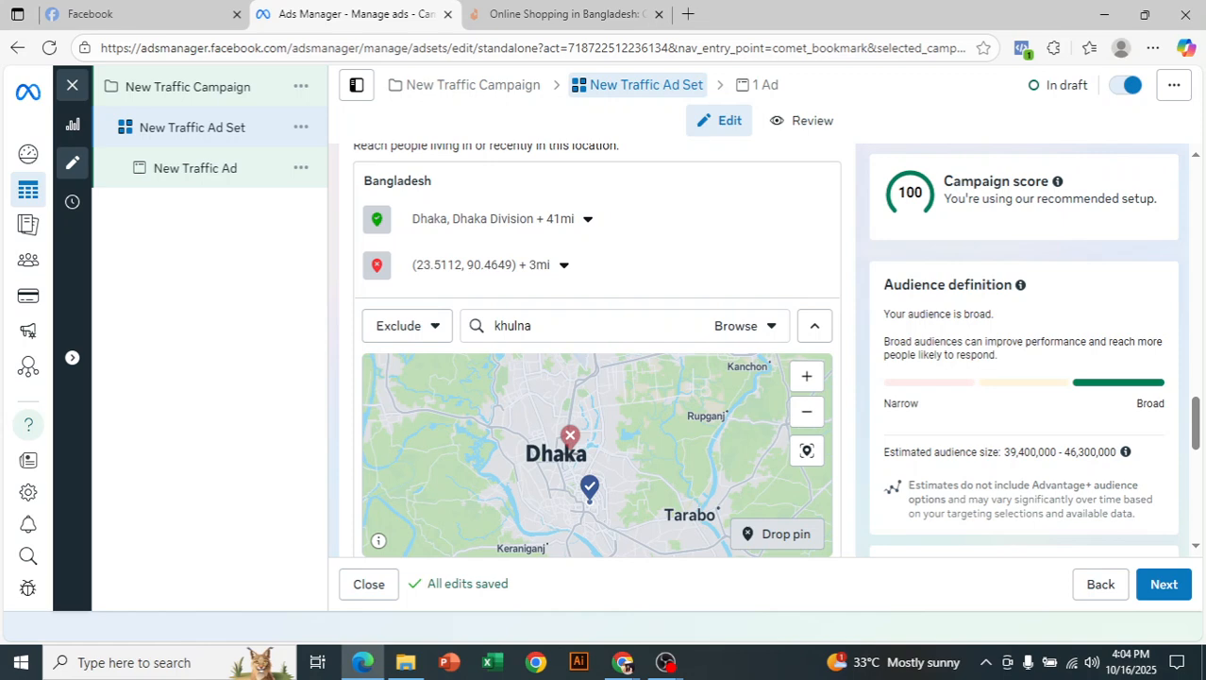
{"action": "scroll", "coordinate": [570, 435], "scroll_direction": "up", "scroll_amount": 3}
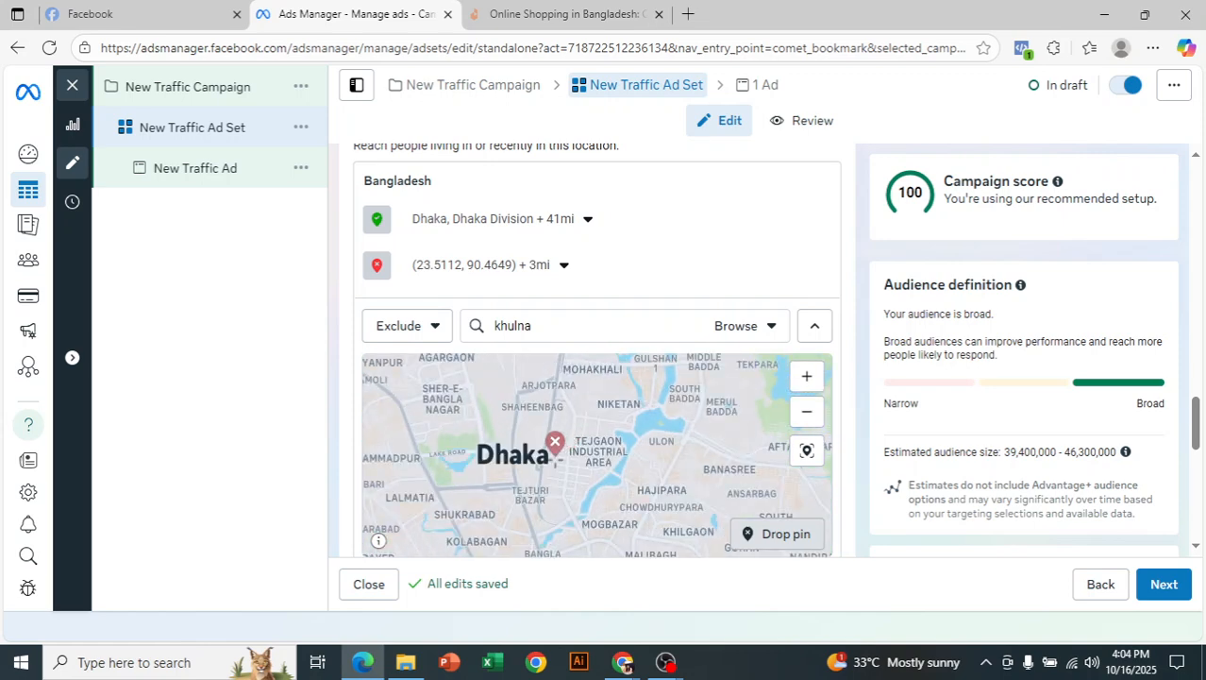
{"action": "scroll", "coordinate": [482, 444], "scroll_direction": "up", "scroll_amount": 2}
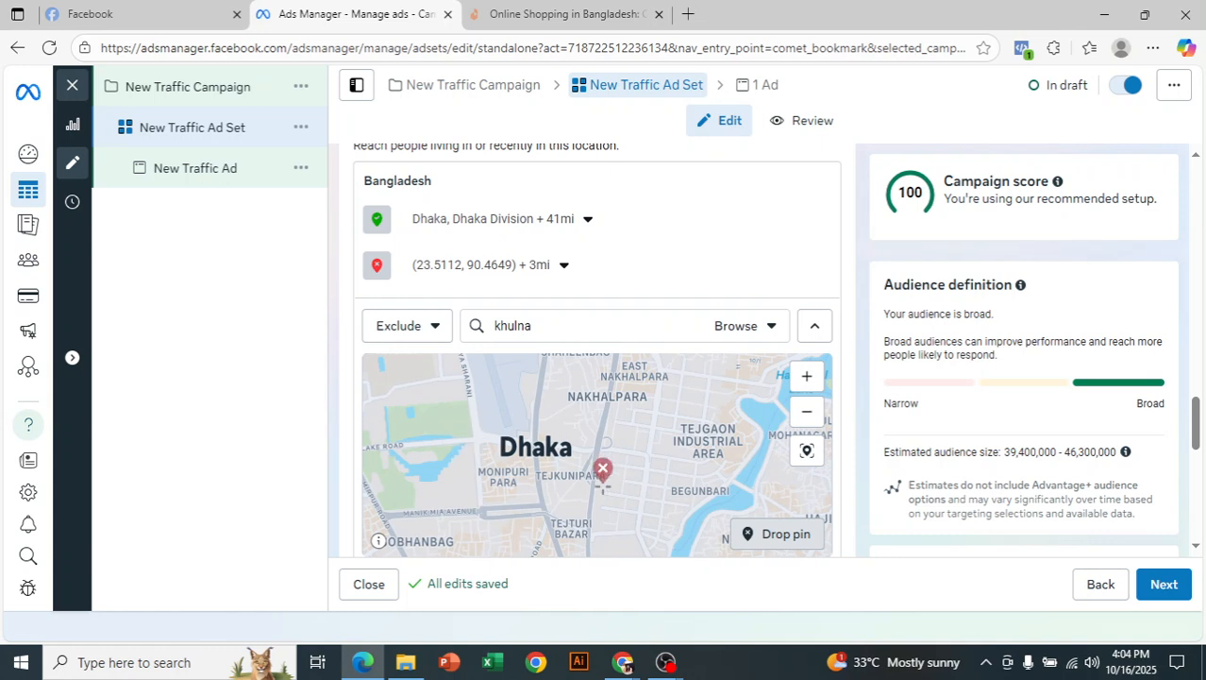
{"action": "left_click_drag", "start_coordinate": [645, 448], "coordinate": [625, 581]}
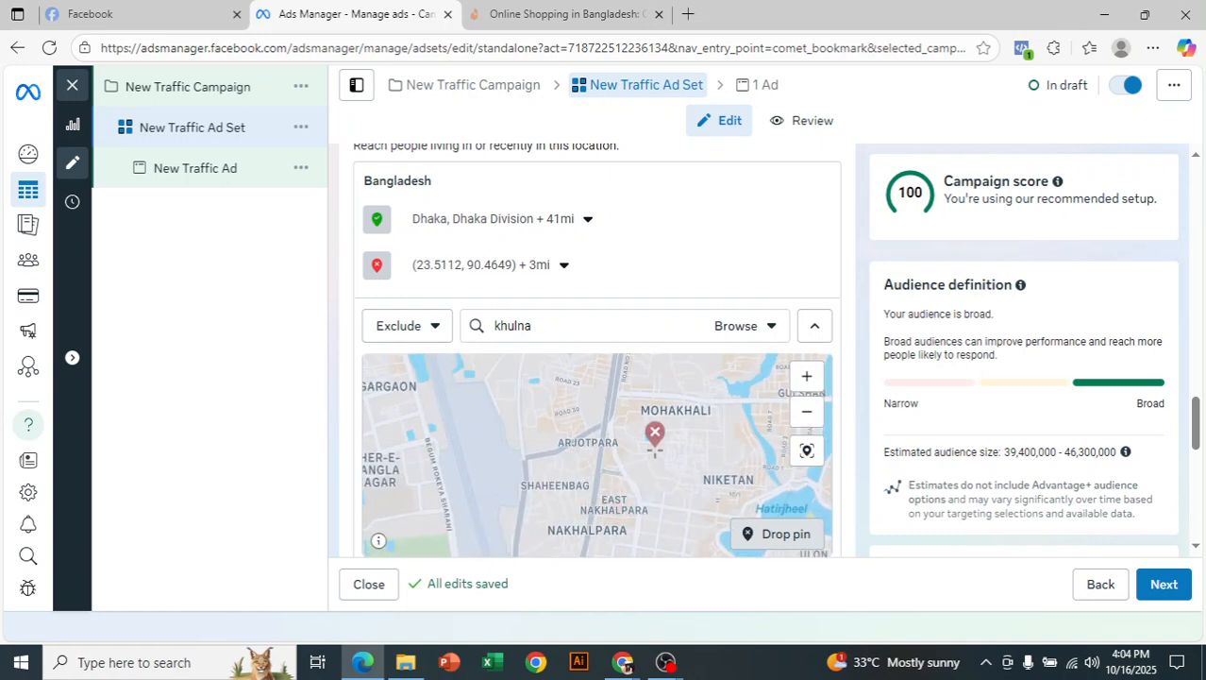
{"action": "left_click_drag", "start_coordinate": [576, 469], "coordinate": [667, 449]}
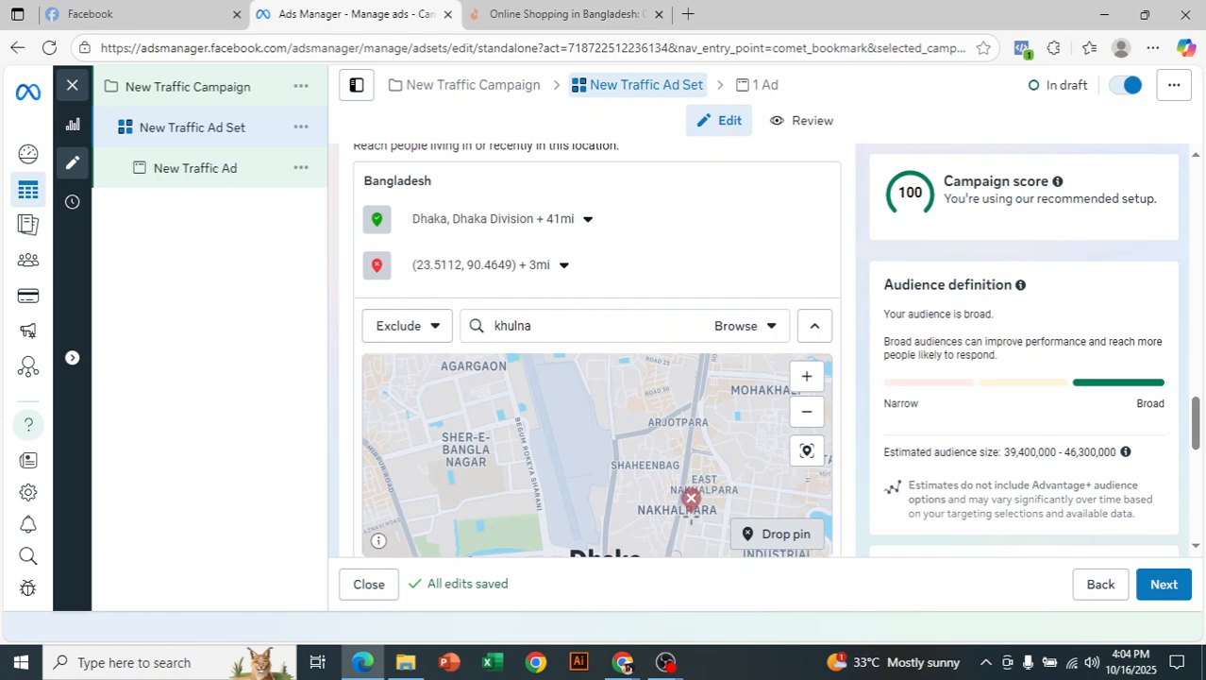
{"action": "left_click_drag", "start_coordinate": [692, 497], "coordinate": [677, 428]}
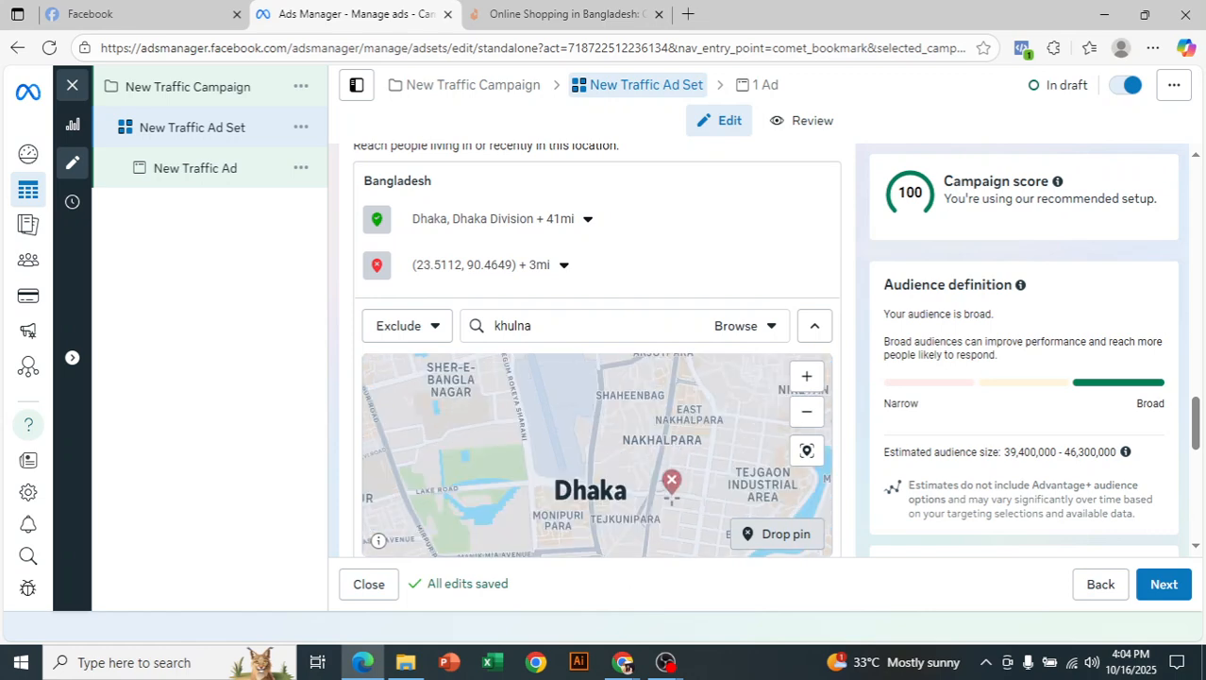
{"action": "scroll", "coordinate": [671, 482], "scroll_direction": "up", "scroll_amount": 3}
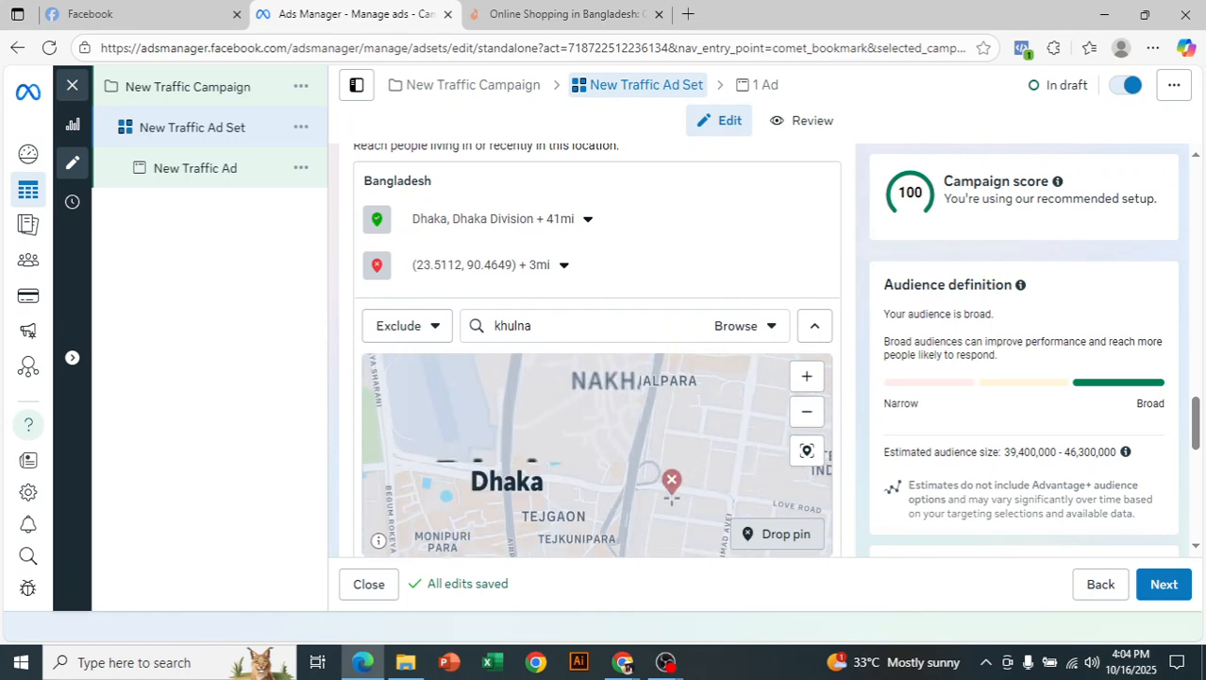
{"action": "left_click_drag", "start_coordinate": [552, 439], "coordinate": [660, 404]}
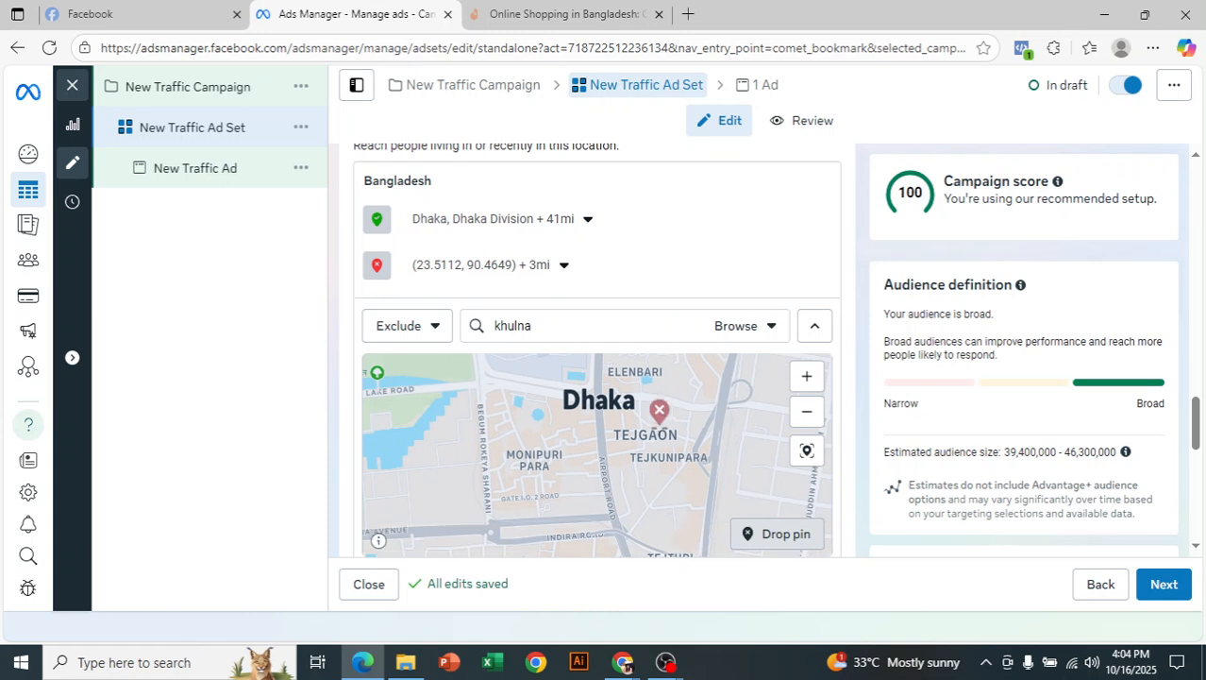
{"action": "left_click_drag", "start_coordinate": [628, 442], "coordinate": [571, 464]}
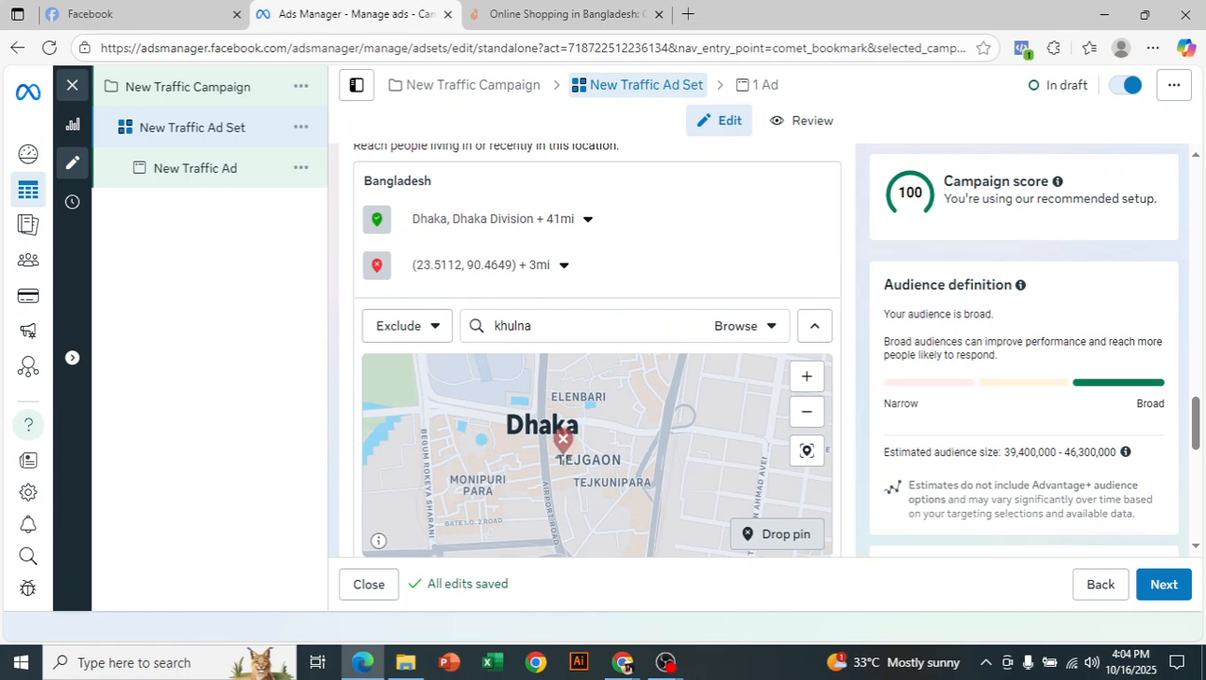
{"action": "left_click", "coordinate": [562, 457]}
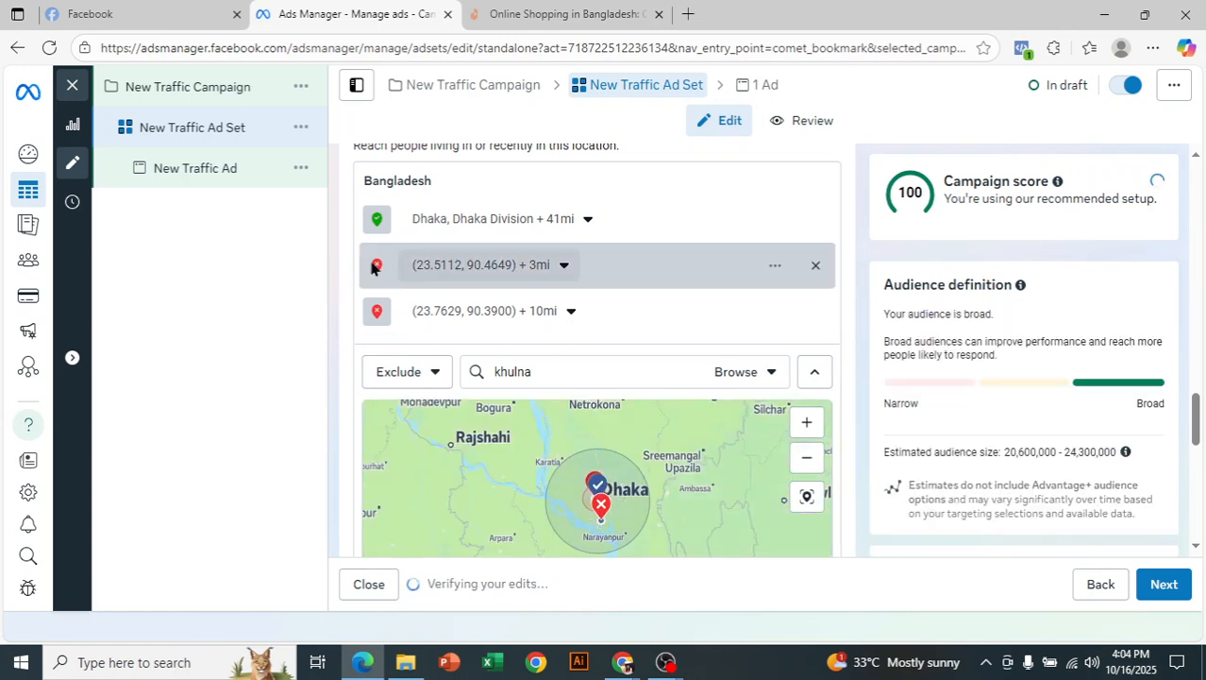
Step: Switch the Tejgaon pin from an excluded to an included audience location
{"action": "left_click", "coordinate": [631, 269]}
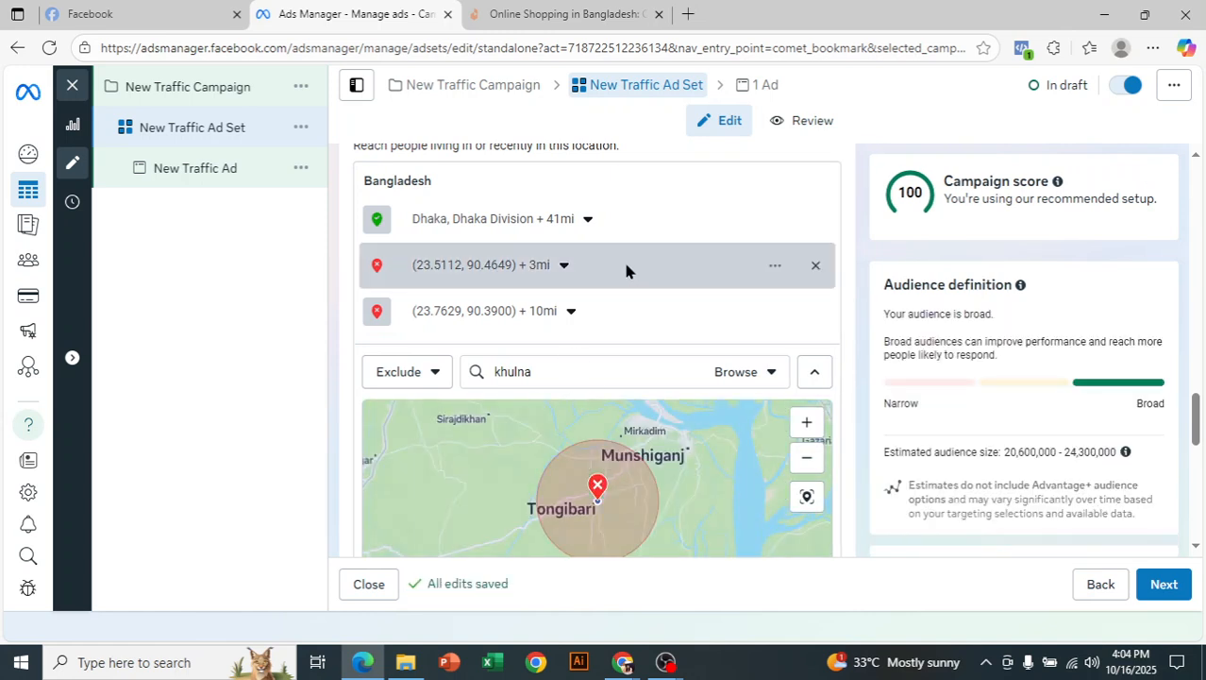
{"action": "left_click", "coordinate": [621, 319]}
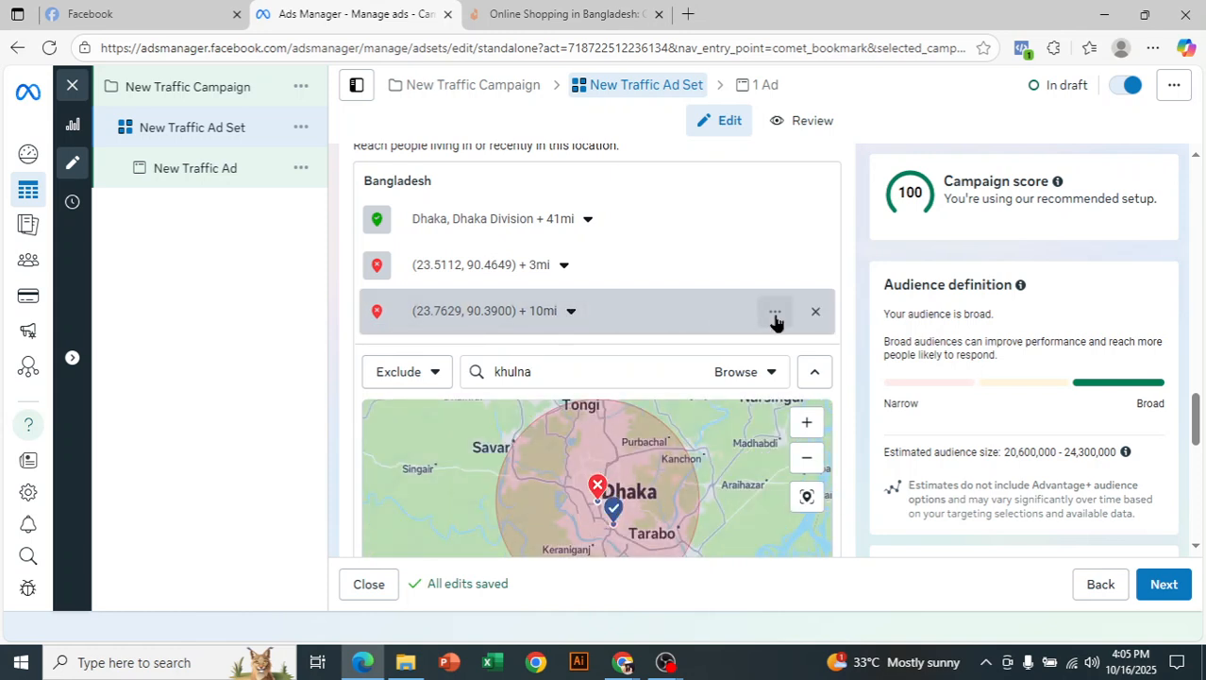
{"action": "left_click", "coordinate": [775, 318]}
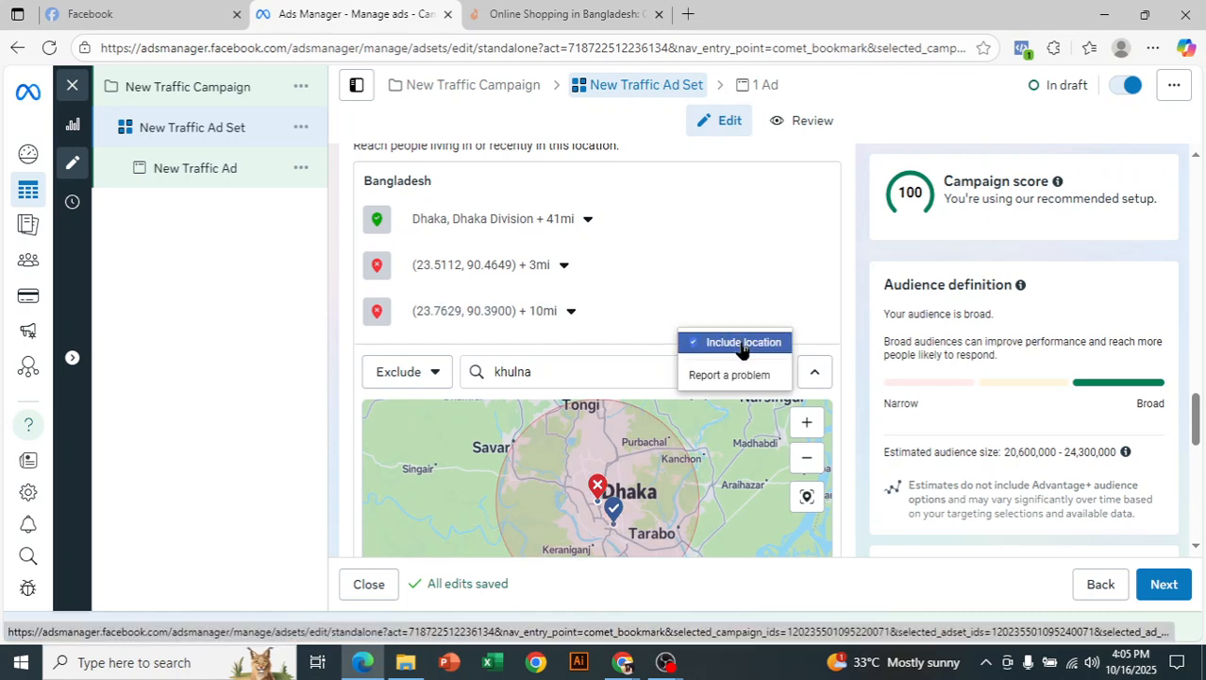
{"action": "left_click", "coordinate": [742, 344]}
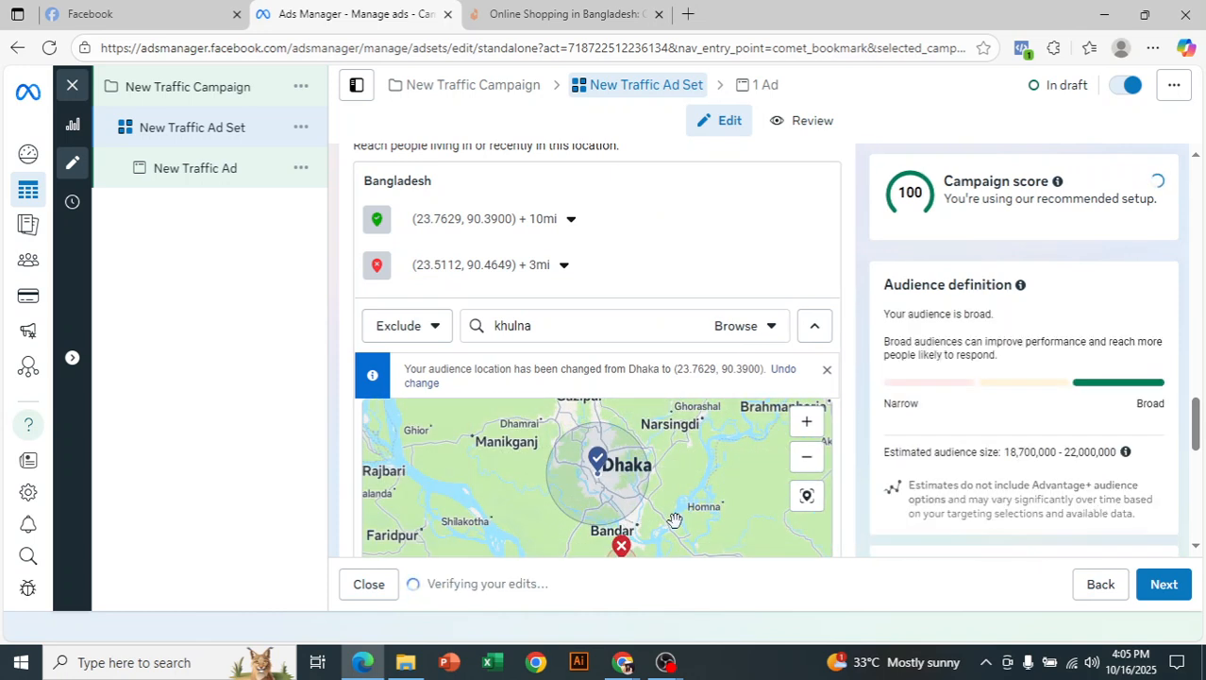
Step: Examine the included Tejgaon area on the location map and check the radius setting of the excluded Tongibari pin
{"action": "left_click", "coordinate": [807, 460]}
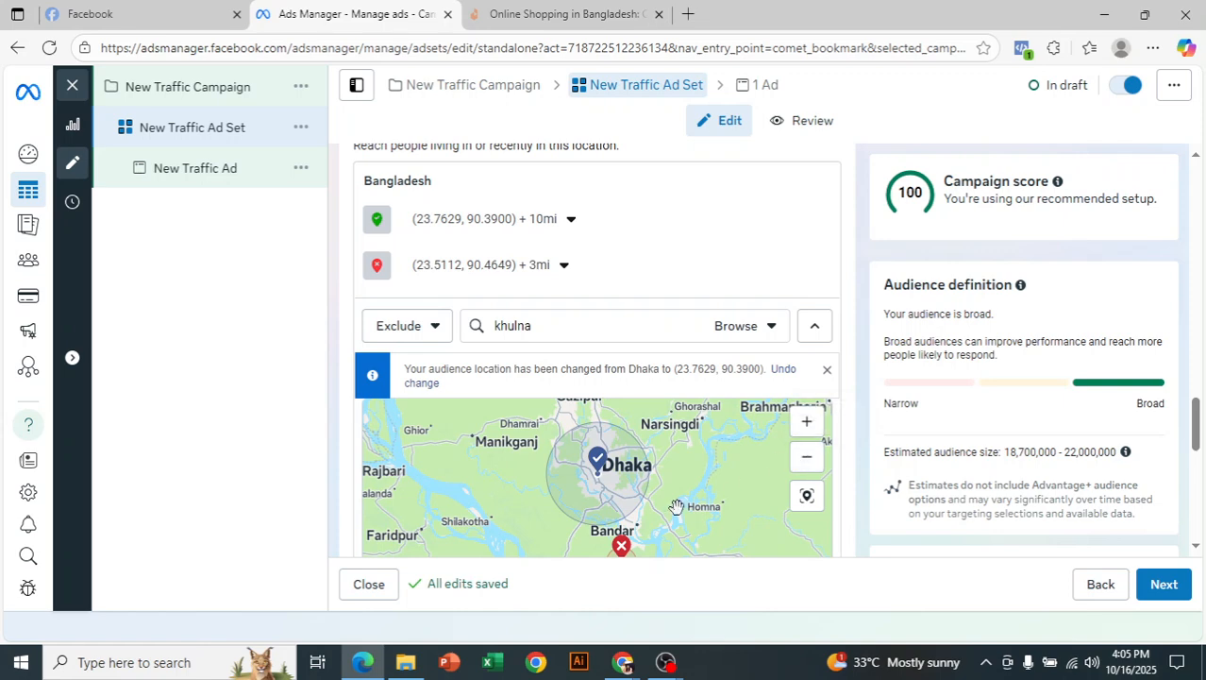
{"action": "scroll", "coordinate": [676, 507], "scroll_direction": "down", "scroll_amount": 5}
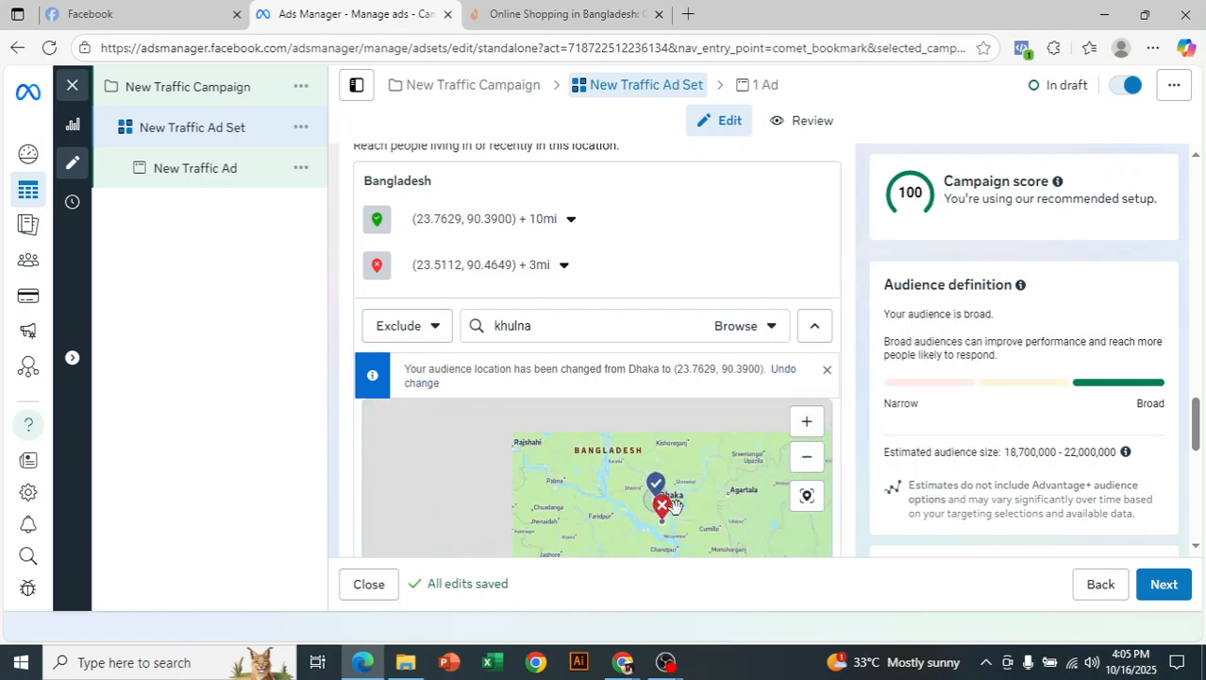
{"action": "scroll", "coordinate": [677, 515], "scroll_direction": "down", "scroll_amount": 2}
{"action": "scroll", "coordinate": [673, 519], "scroll_direction": "up", "scroll_amount": 3}
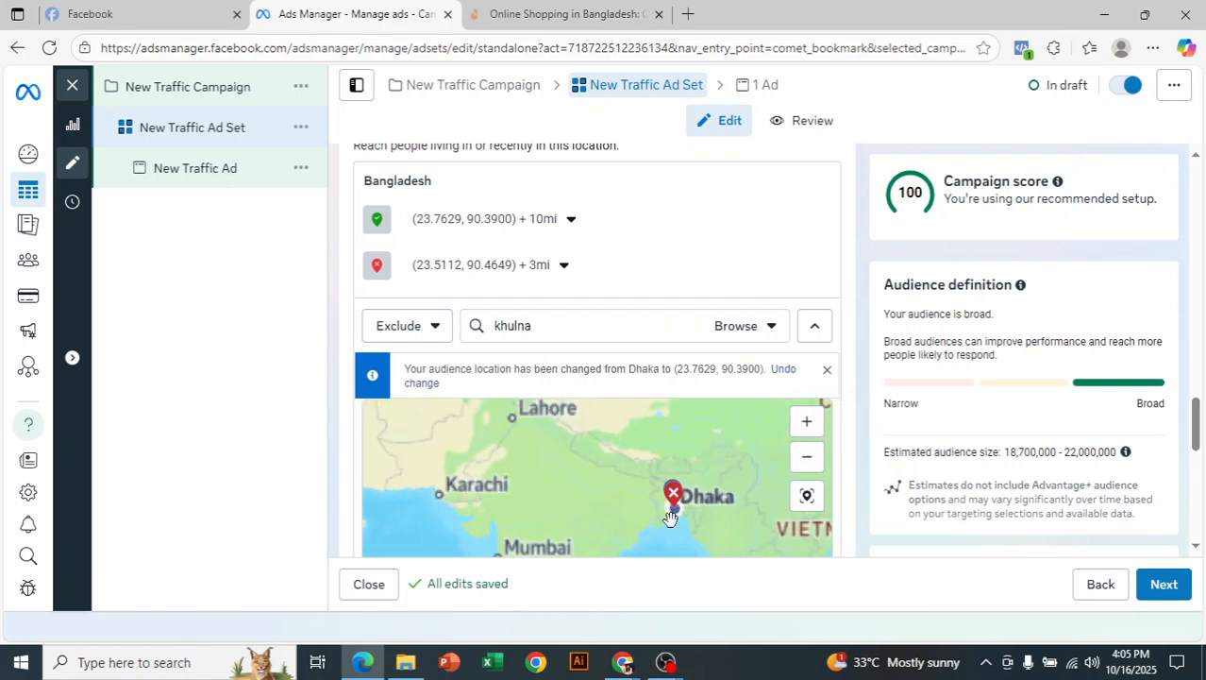
{"action": "scroll", "coordinate": [673, 520], "scroll_direction": "up", "scroll_amount": 3}
{"action": "scroll", "coordinate": [719, 472], "scroll_direction": "up", "scroll_amount": 1}
{"action": "scroll", "coordinate": [727, 474], "scroll_direction": "down", "scroll_amount": 1}
{"action": "scroll", "coordinate": [728, 474], "scroll_direction": "down", "scroll_amount": 1}
{"action": "scroll", "coordinate": [730, 474], "scroll_direction": "up", "scroll_amount": 1}
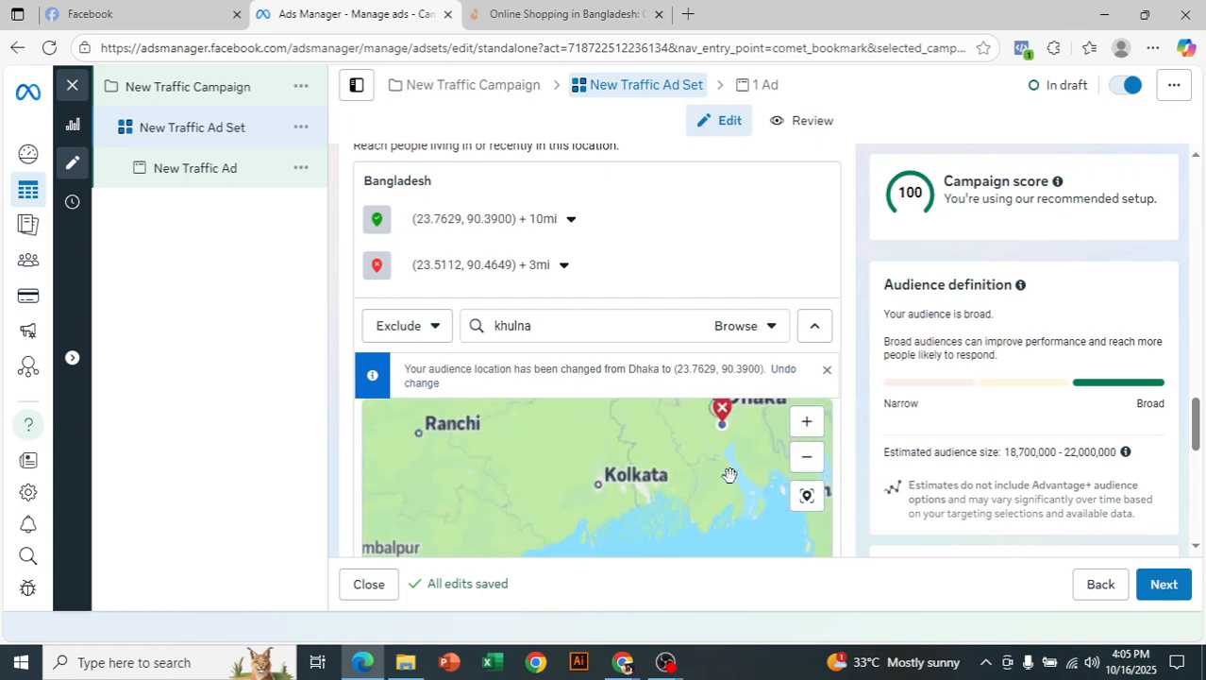
{"action": "left_click", "coordinate": [549, 269]}
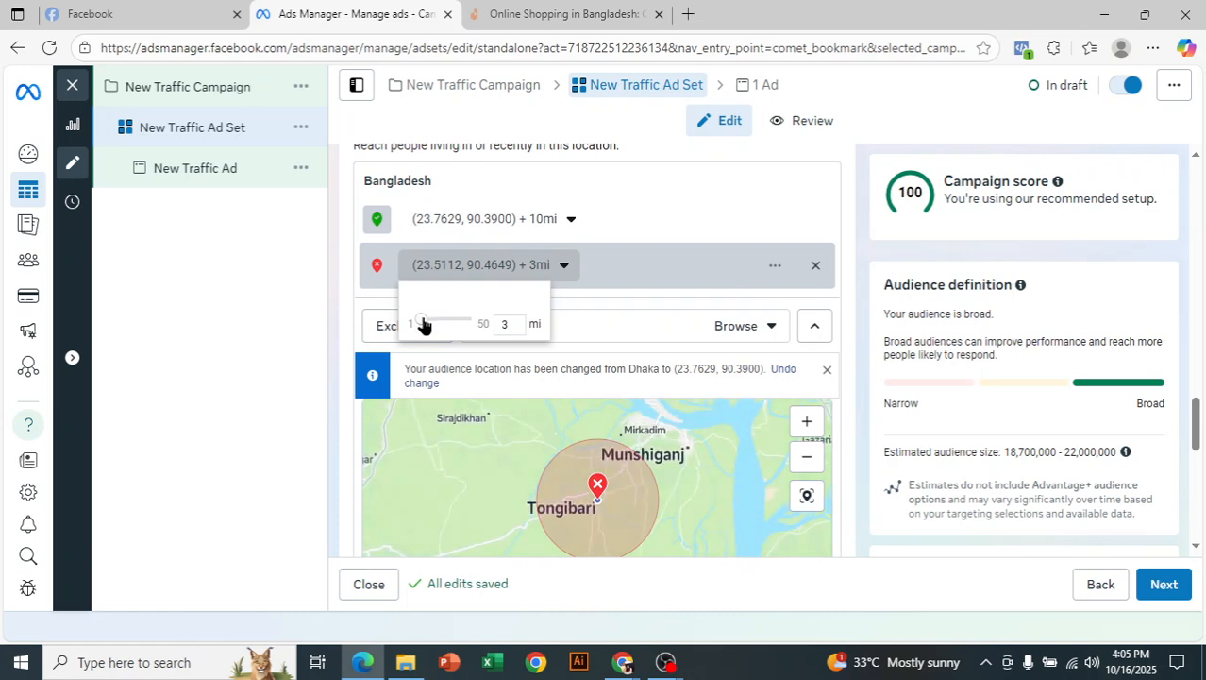
{"action": "left_click", "coordinate": [277, 329]}
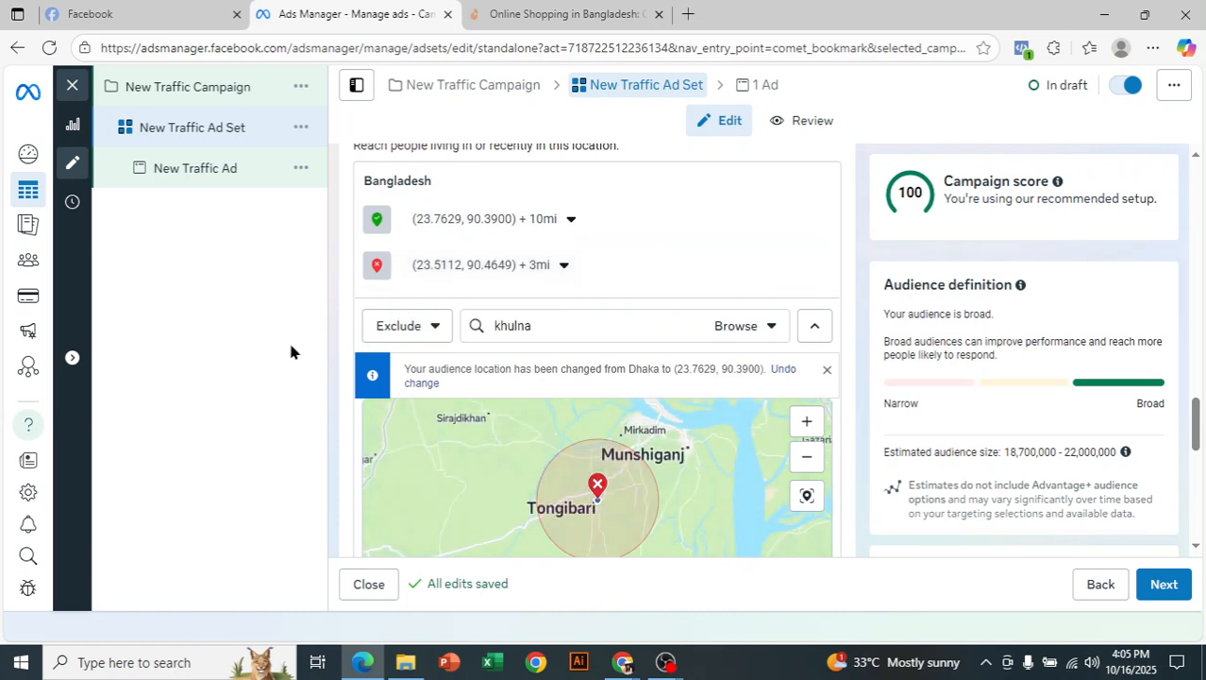
{"action": "left_click", "coordinate": [647, 223]}
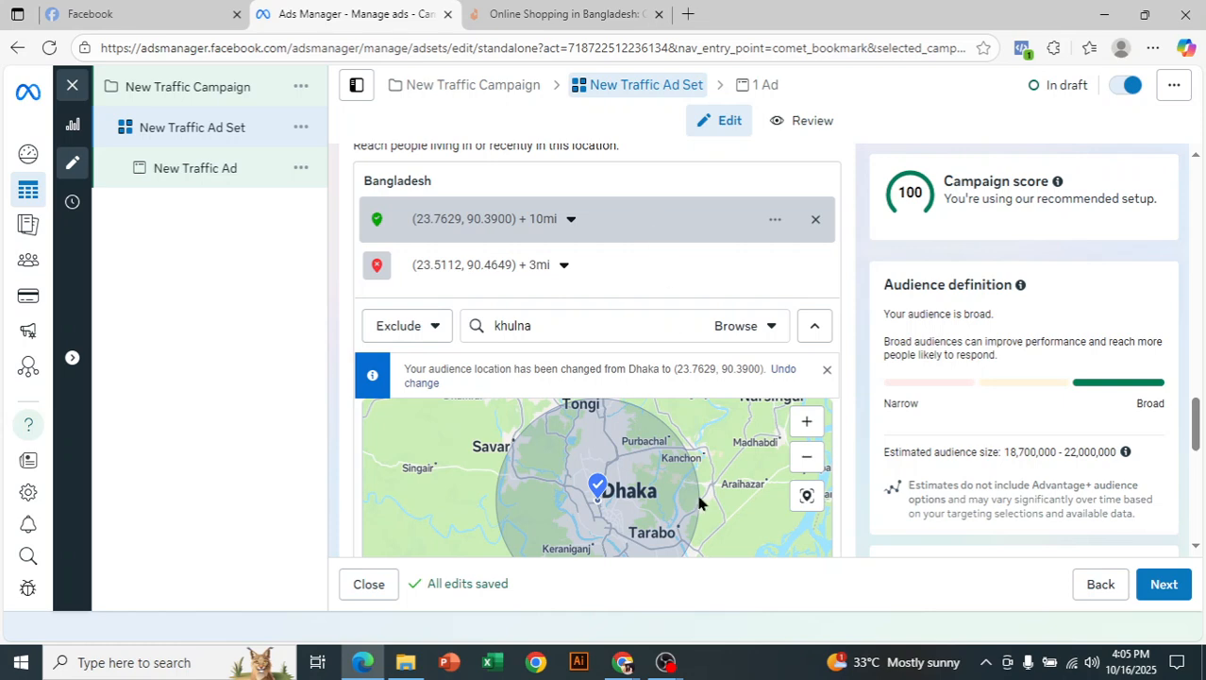
{"action": "left_click", "coordinate": [666, 662]}
{"action": "left_click", "coordinate": [668, 630]}
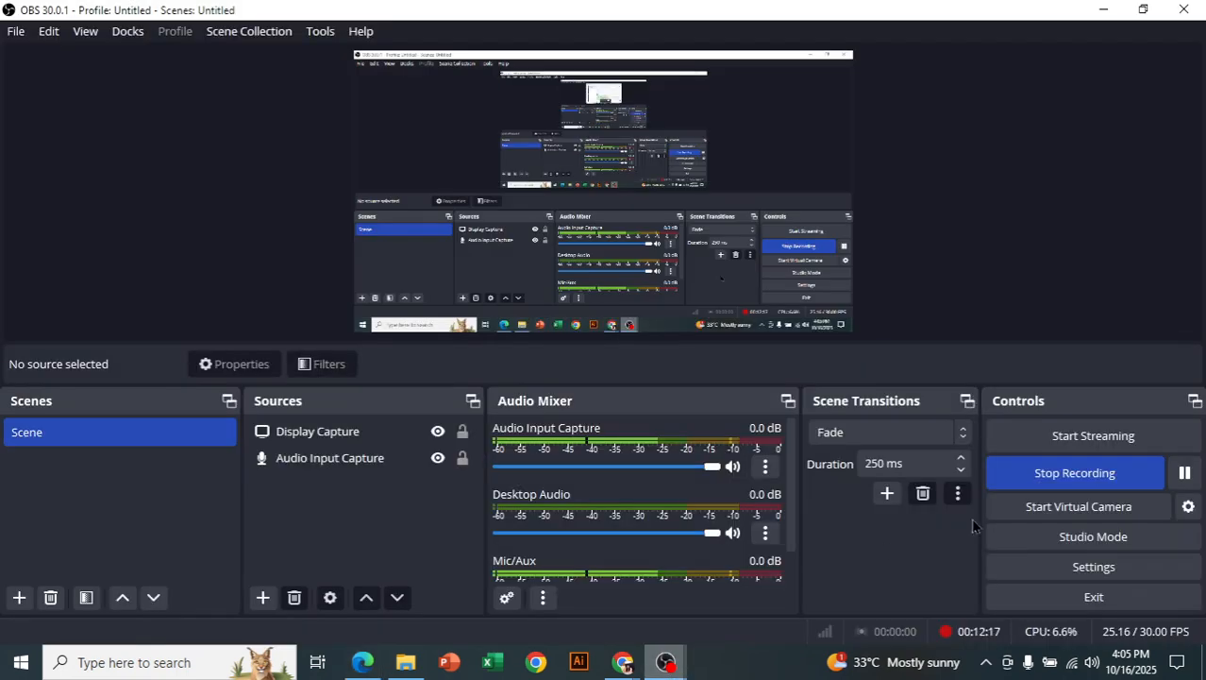
{"action": "left_click", "coordinate": [1185, 472]}
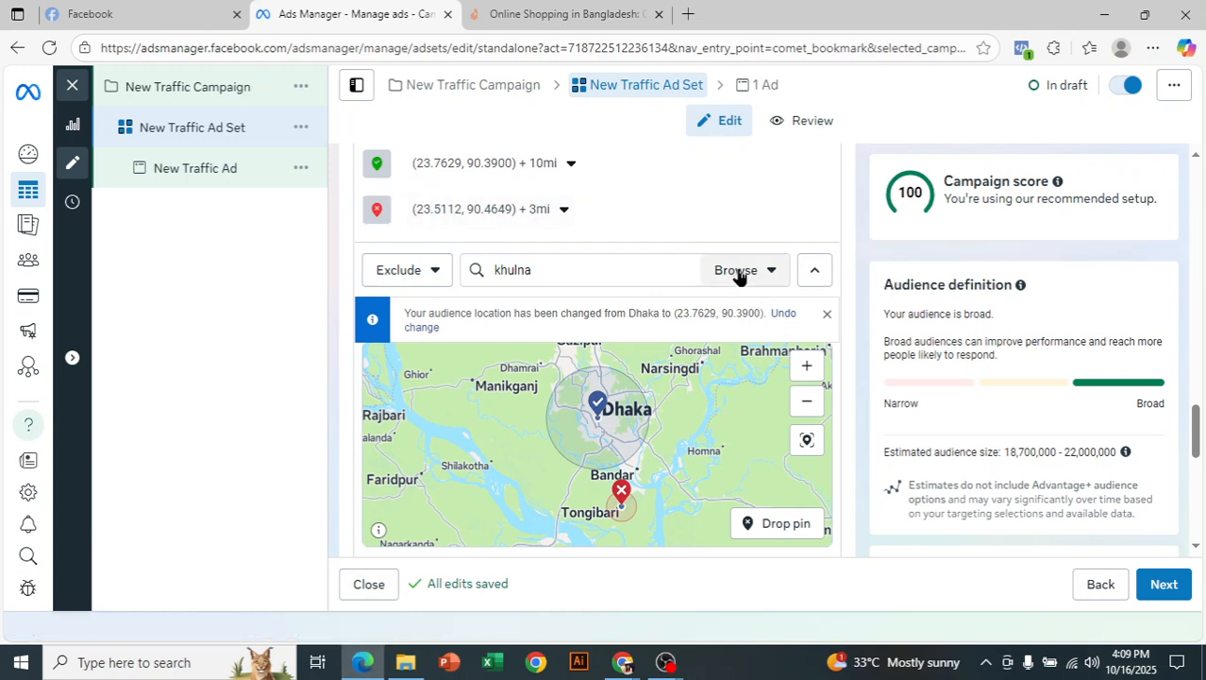
{"action": "left_click", "coordinate": [739, 272]}
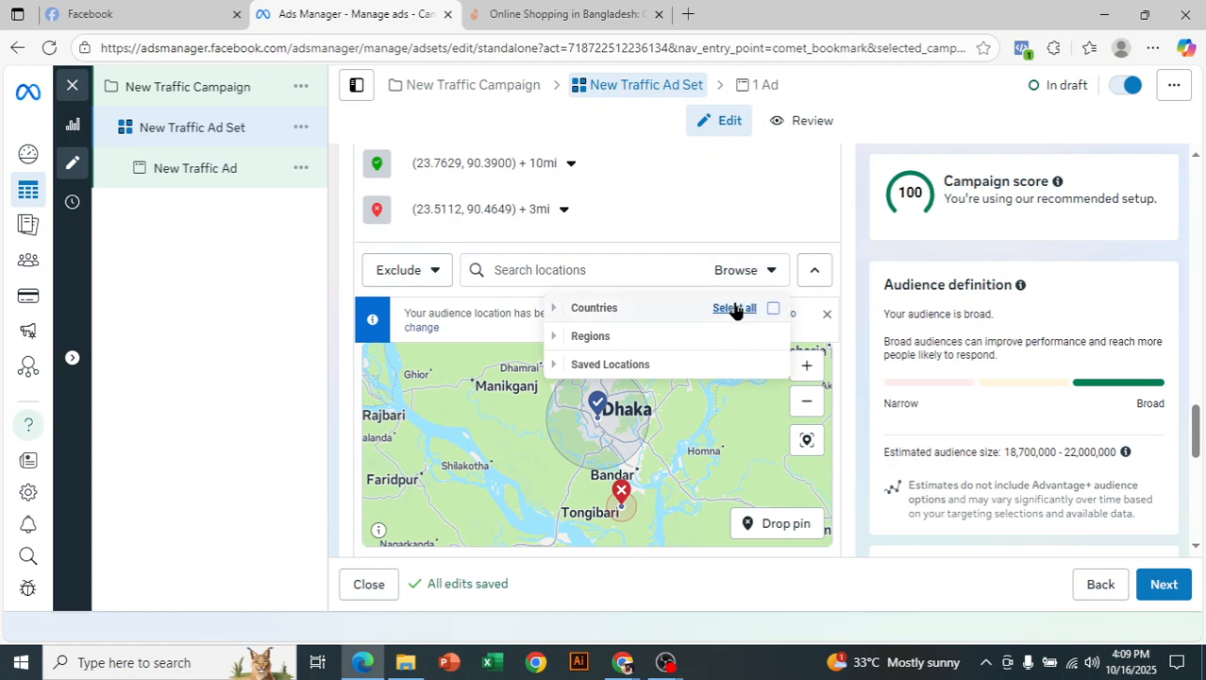
{"action": "left_click", "coordinate": [877, 288]}
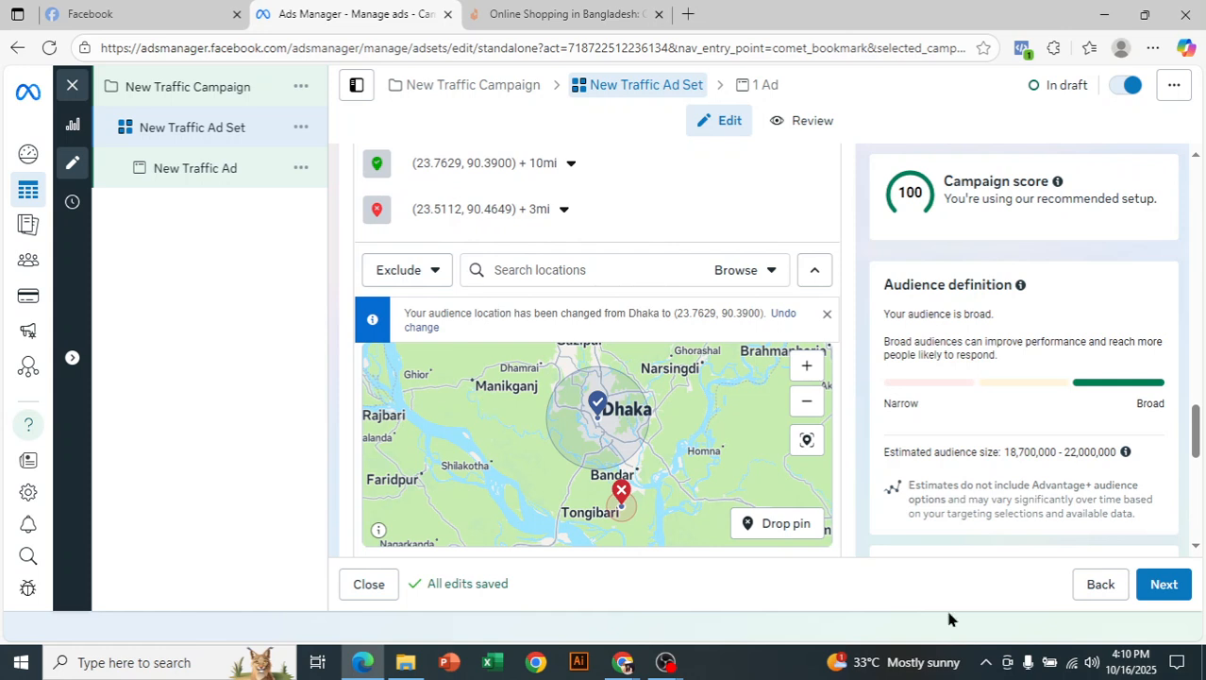
{"action": "left_click", "coordinate": [760, 525]}
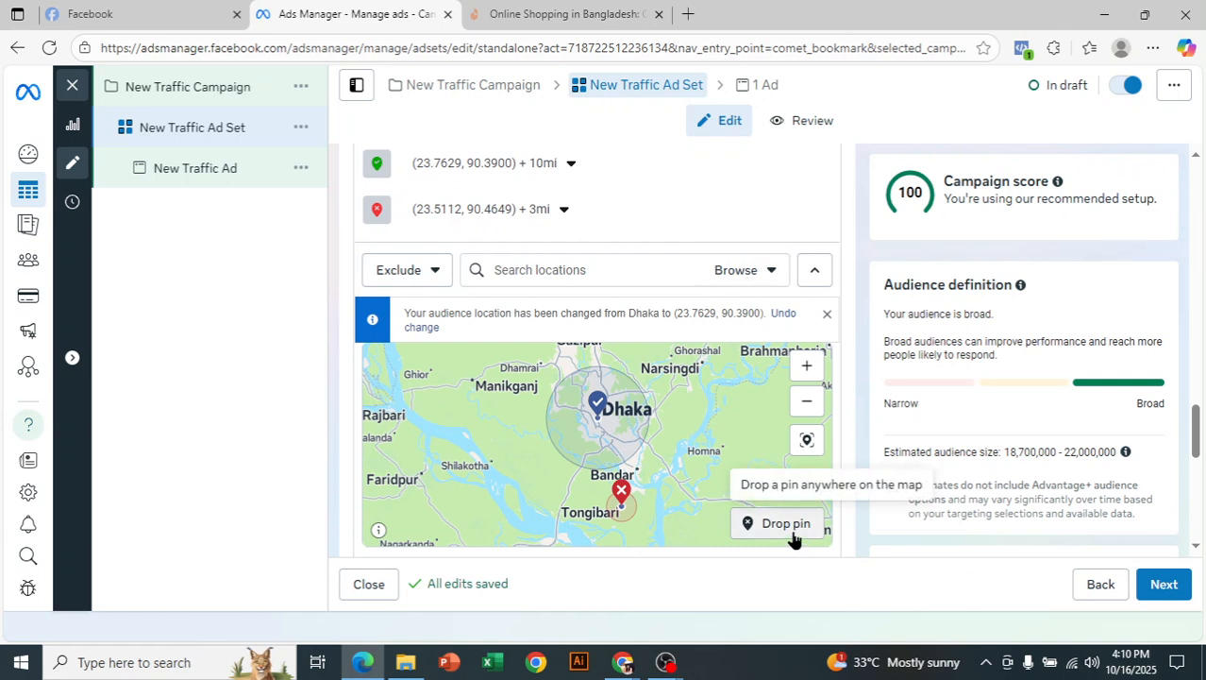
Step: Expand the optional audience suggestion in the Advantage+ audience section to show custom audiences, age, gender and detailed targeting
{"action": "left_click_drag", "start_coordinate": [1196, 422], "coordinate": [1198, 478]}
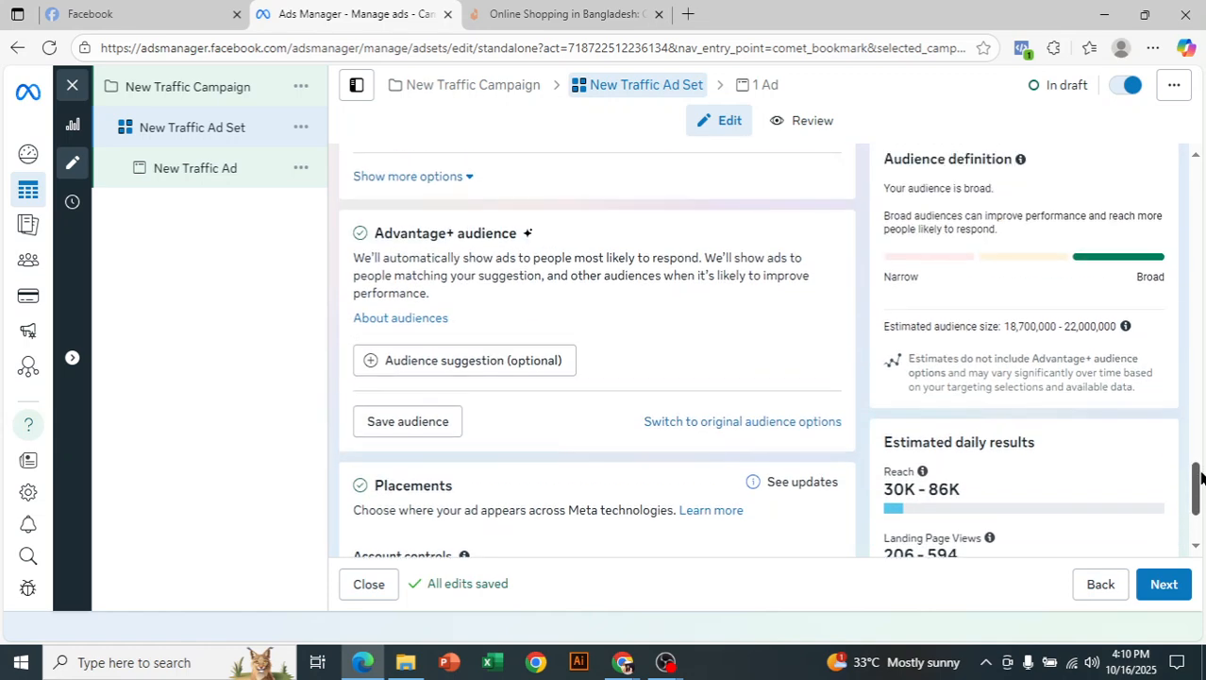
{"action": "left_click", "coordinate": [524, 368]}
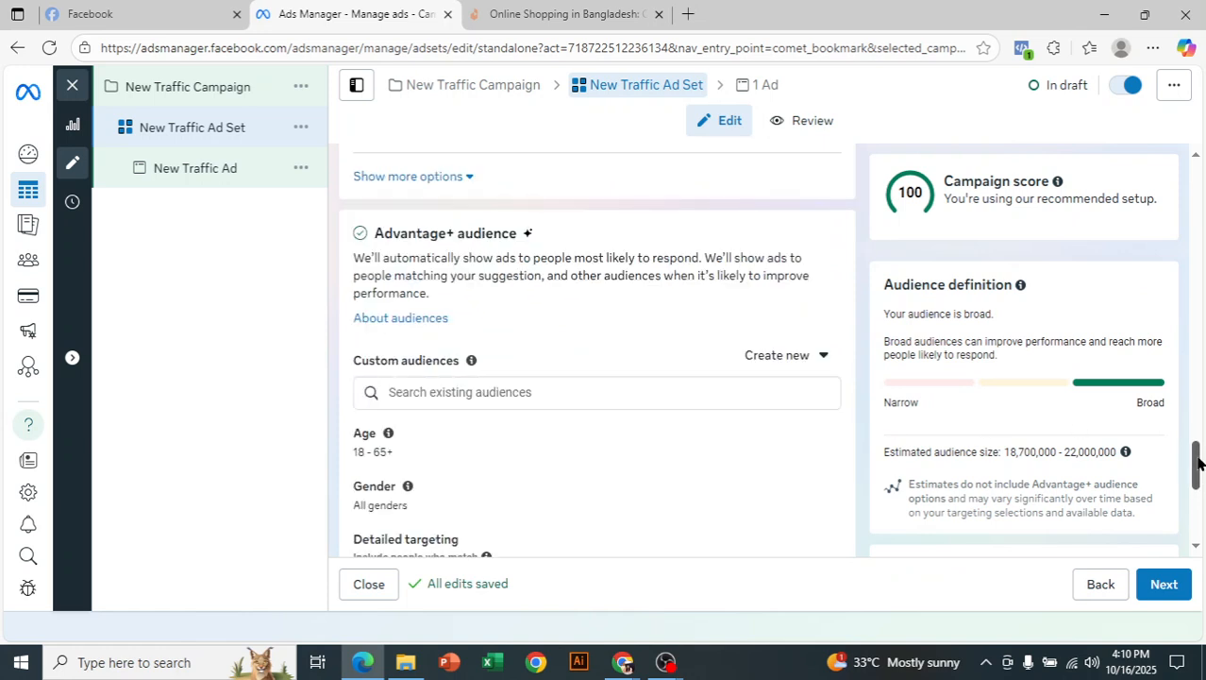
{"action": "scroll", "coordinate": [1195, 458], "scroll_direction": "down", "scroll_amount": 1}
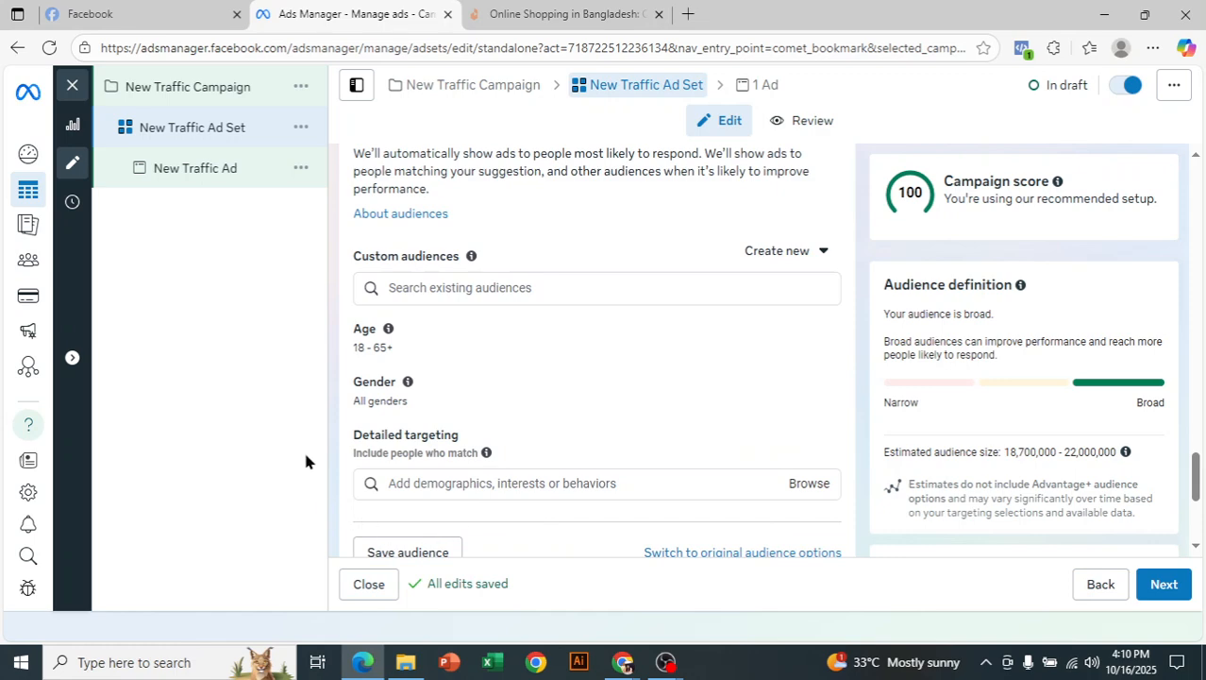
Step: Edit the ad set's placement setting and switch it from Advantage+ placements to Manual placements
{"action": "left_click_drag", "start_coordinate": [1199, 489], "coordinate": [1197, 531]}
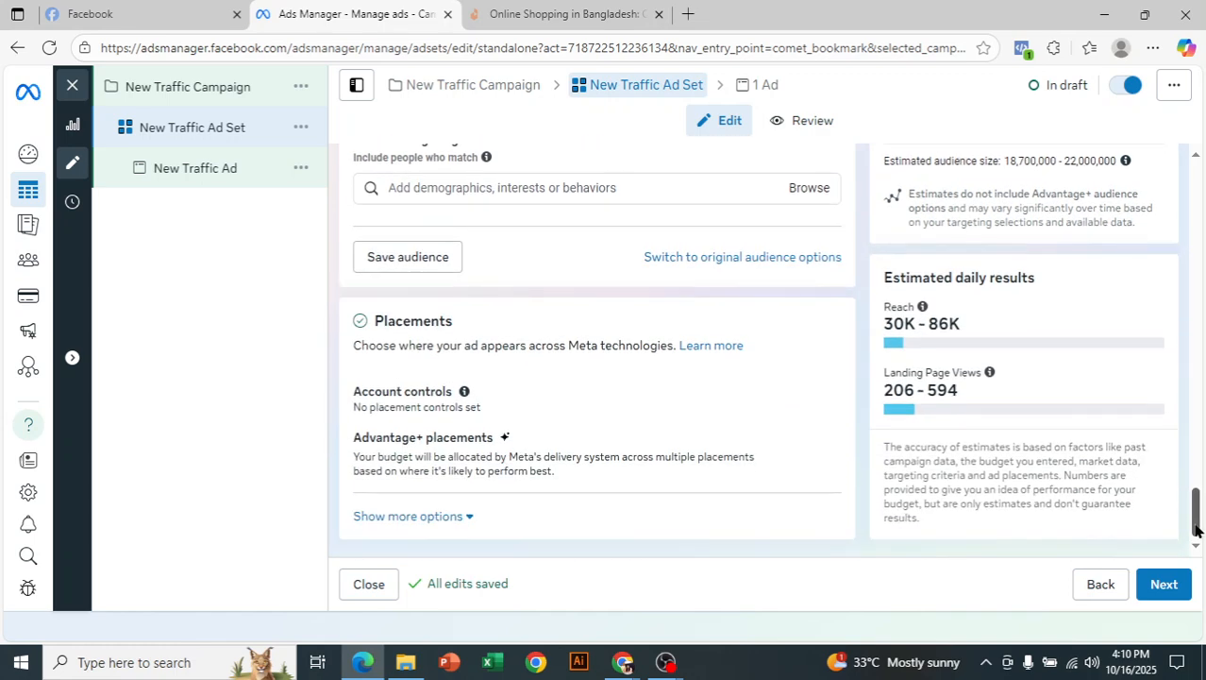
{"action": "mouse_move", "coordinate": [807, 444]}
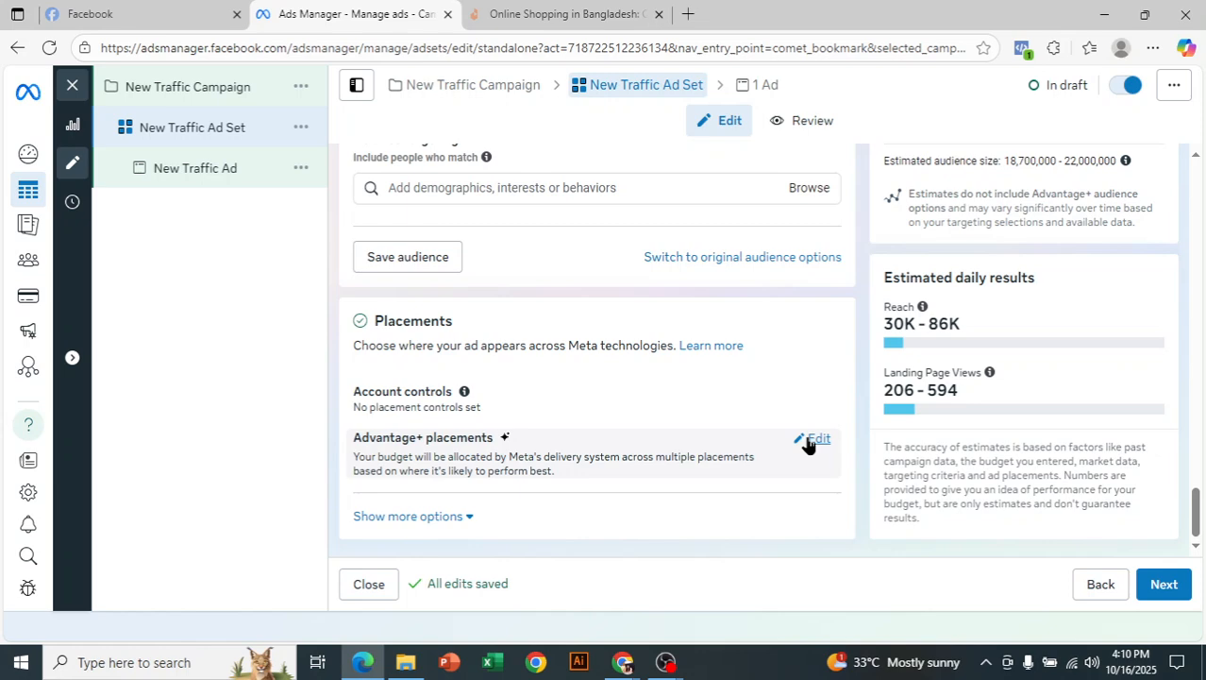
{"action": "left_click", "coordinate": [811, 439]}
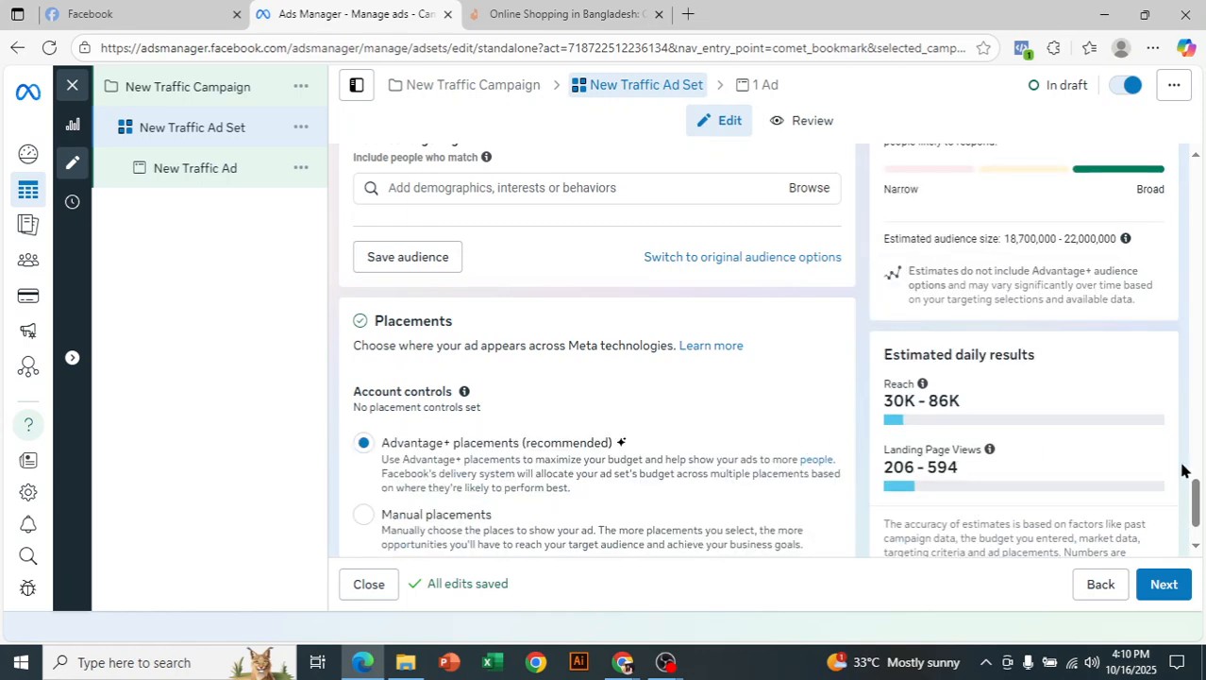
{"action": "left_click_drag", "start_coordinate": [1195, 495], "coordinate": [1200, 519]}
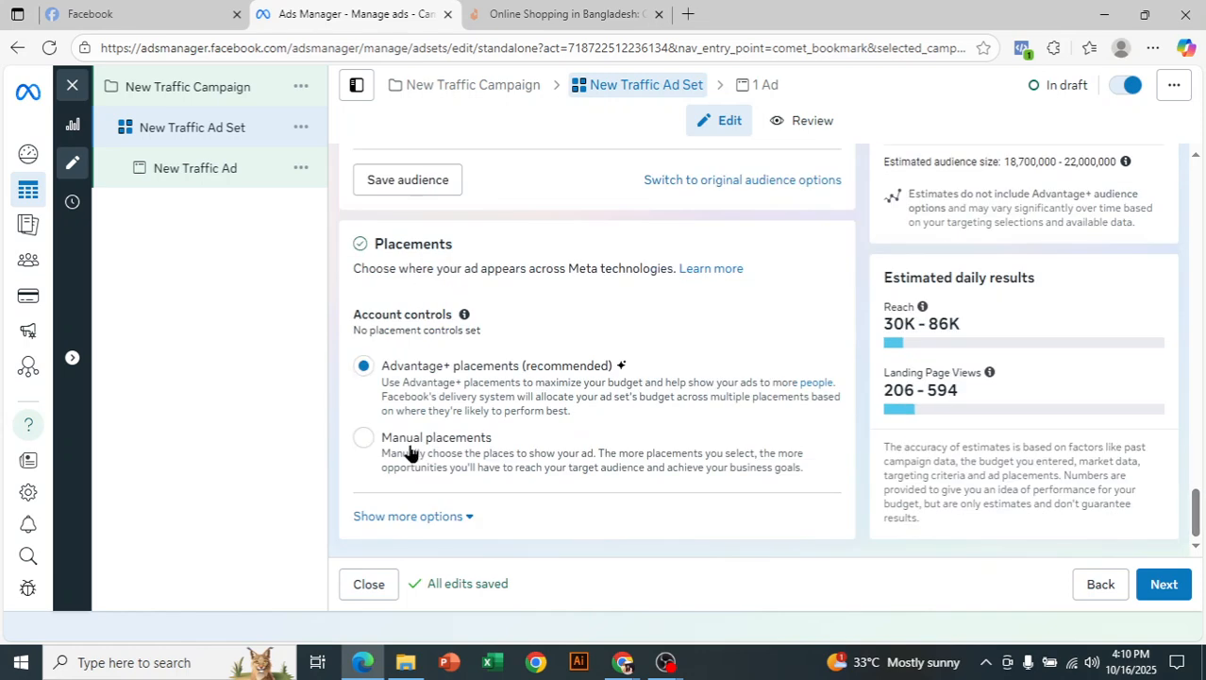
{"action": "left_click", "coordinate": [360, 439]}
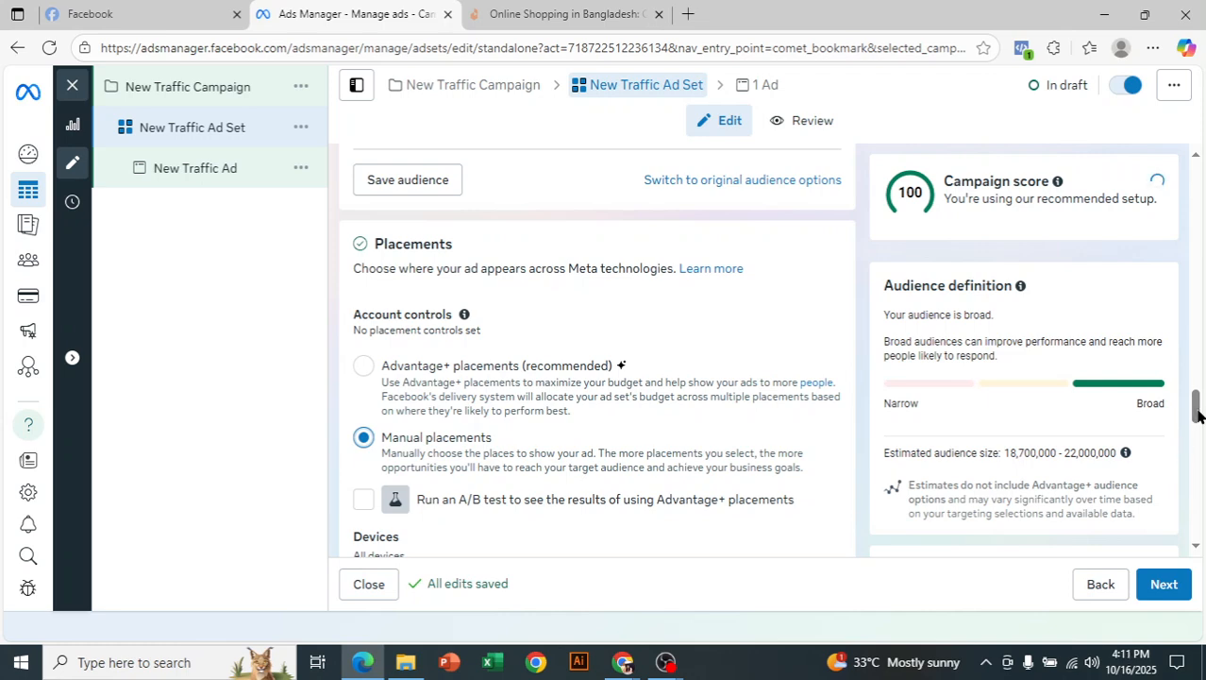
Step: Exclude the Instagram platform and the Messenger Stories placement from the ad set's manual placements
{"action": "left_click_drag", "start_coordinate": [1196, 408], "coordinate": [1199, 449]}
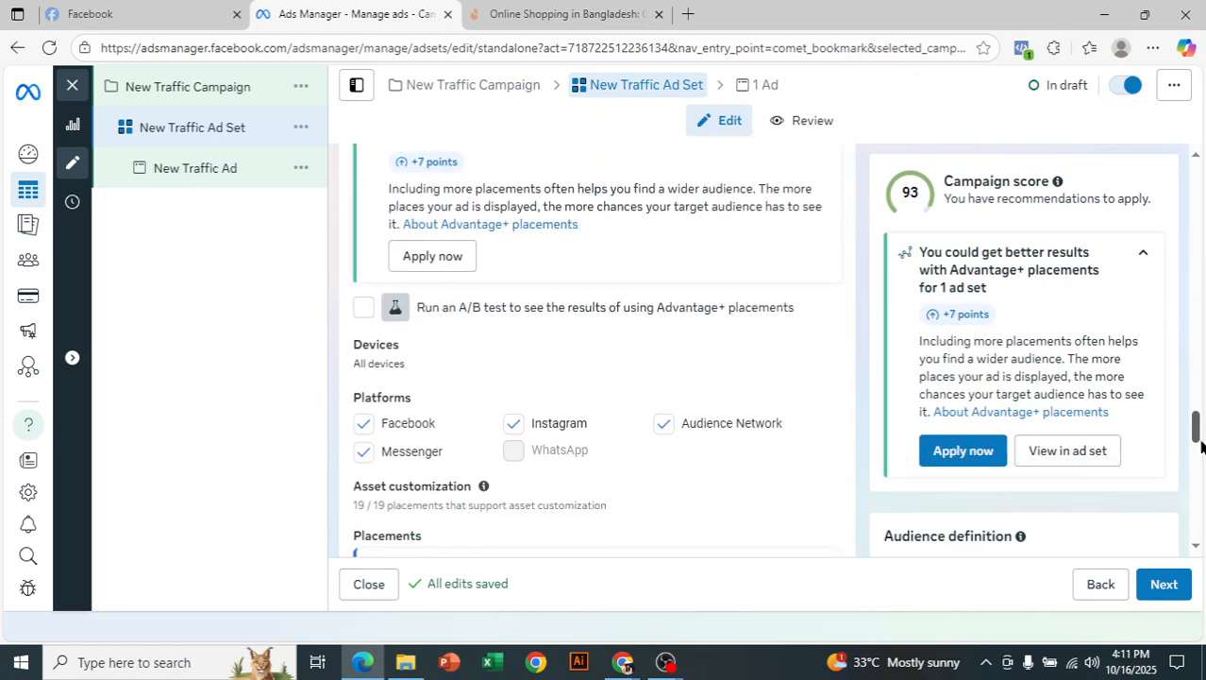
{"action": "left_click", "coordinate": [519, 427]}
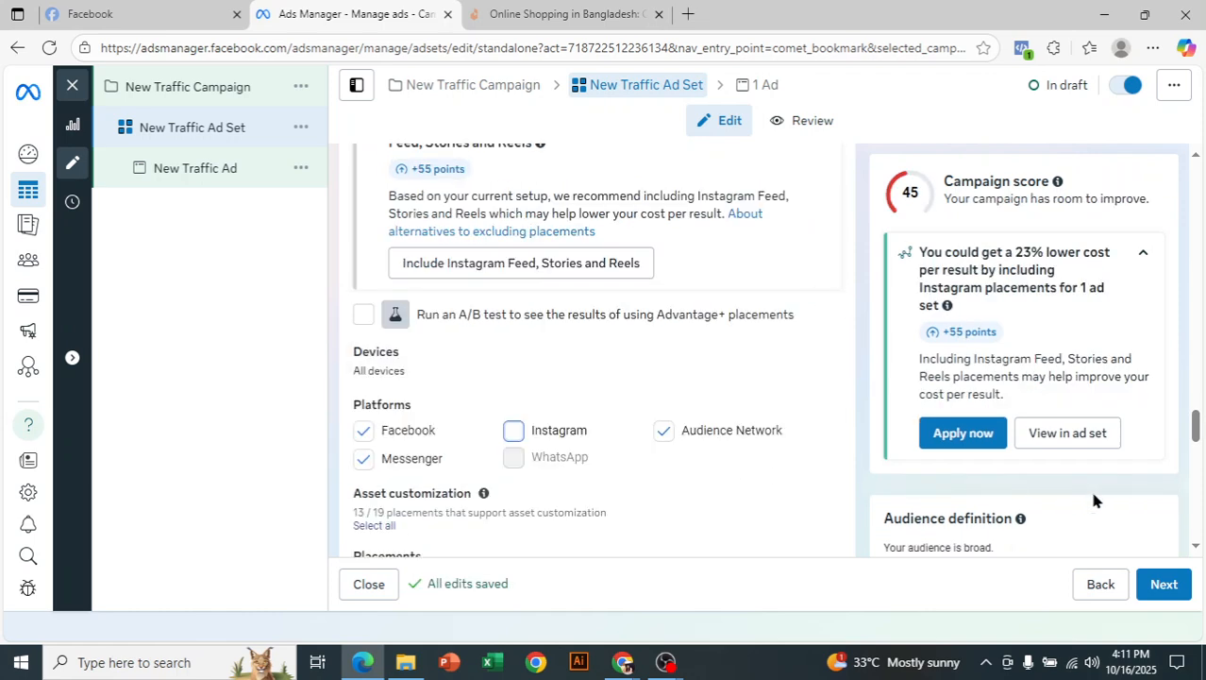
{"action": "left_click_drag", "start_coordinate": [1195, 426], "coordinate": [1196, 465]}
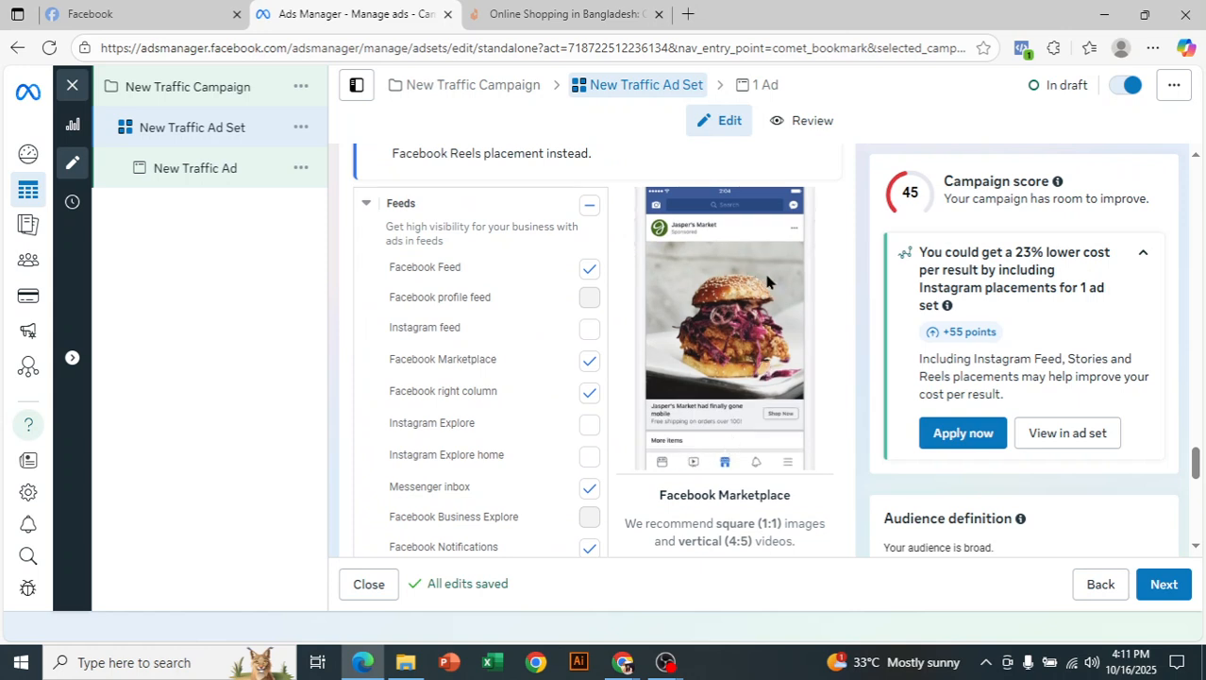
{"action": "left_click_drag", "start_coordinate": [1201, 476], "coordinate": [1200, 529]}
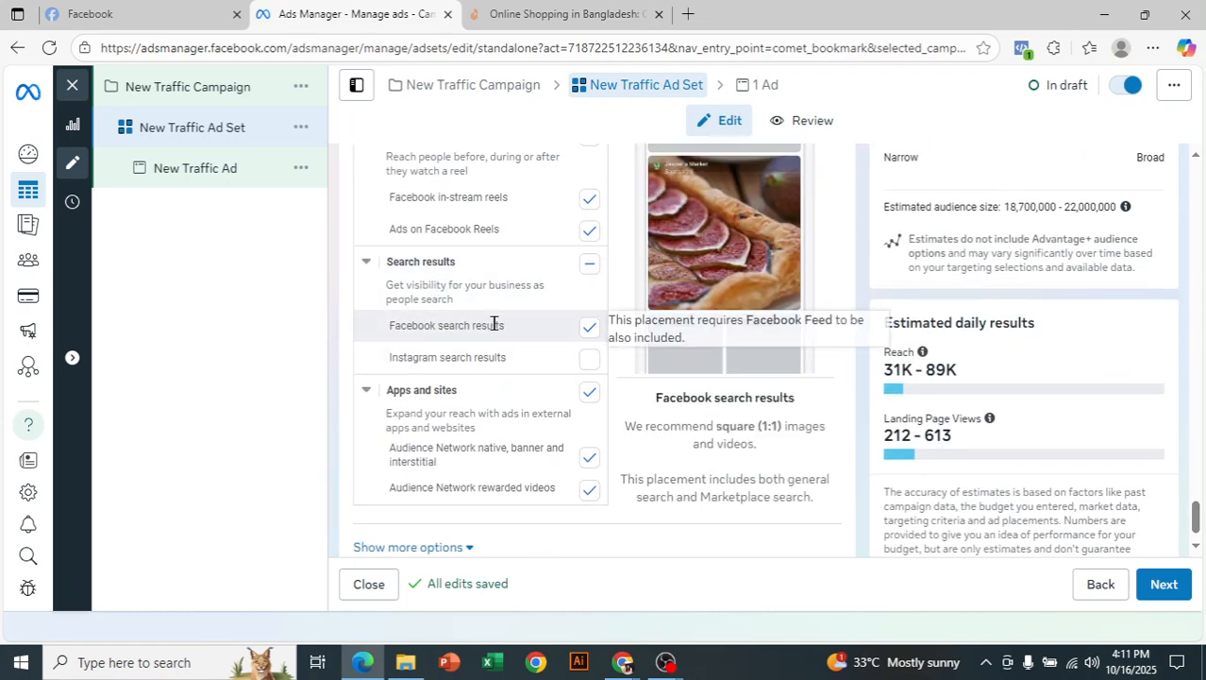
{"action": "left_click_drag", "start_coordinate": [1195, 515], "coordinate": [1195, 491]}
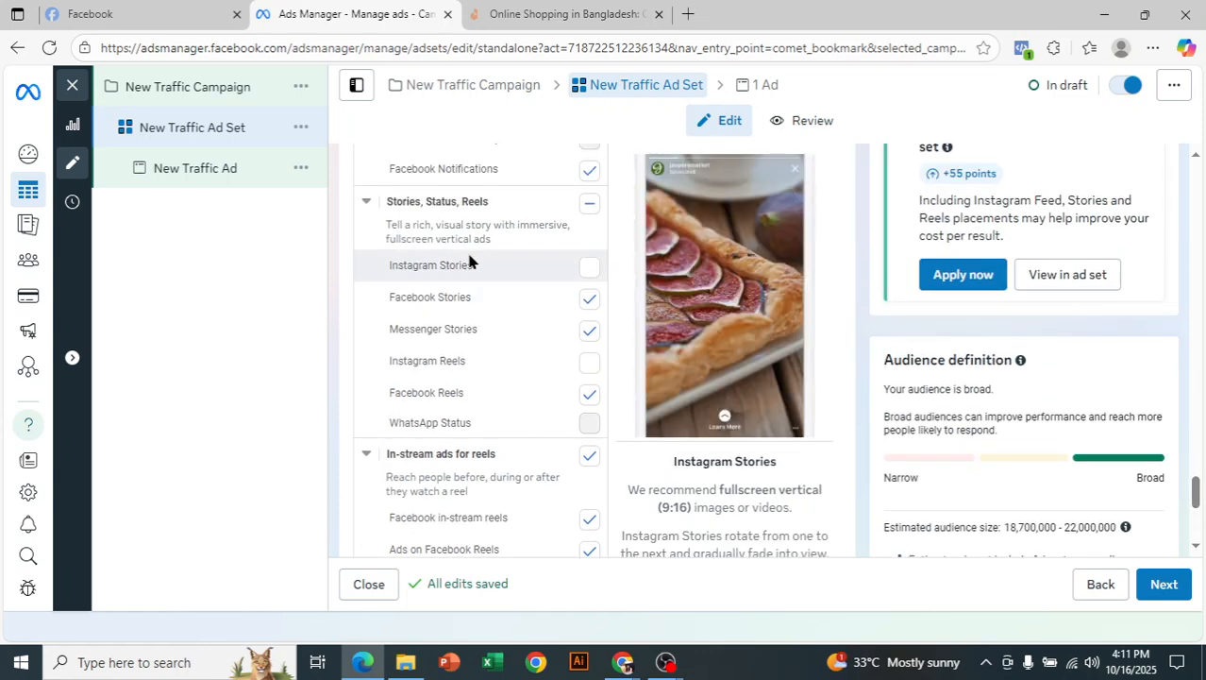
{"action": "left_click", "coordinate": [590, 332]}
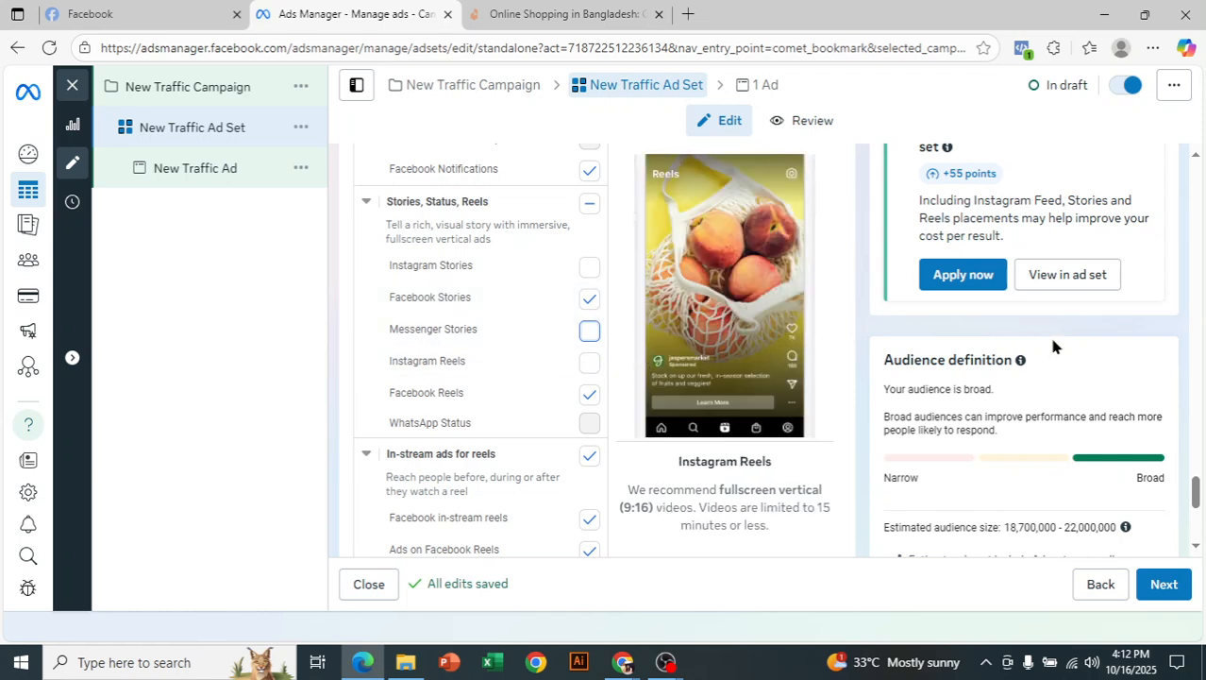
Step: Examine the estimated daily reach and landing page views and compare them with the ad set's performance goal
{"action": "left_click_drag", "start_coordinate": [1198, 481], "coordinate": [1187, 520]}
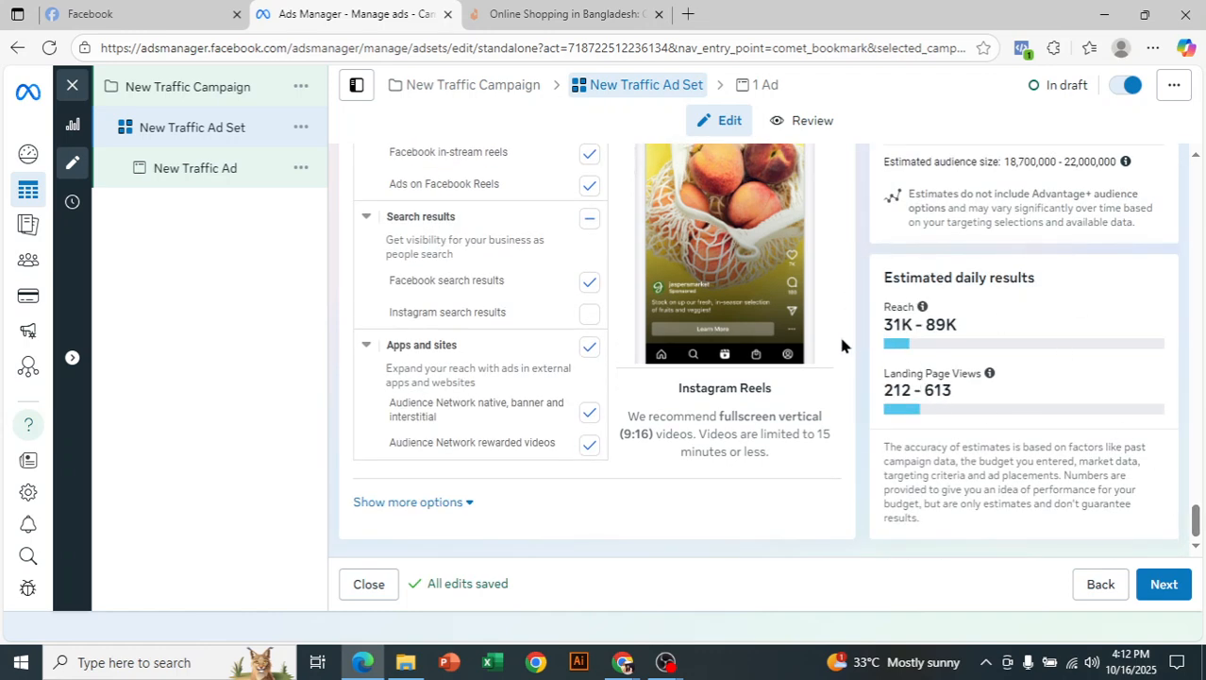
{"action": "left_click_drag", "start_coordinate": [883, 325], "coordinate": [961, 330]}
{"action": "left_click", "coordinate": [887, 394]}
{"action": "left_click_drag", "start_coordinate": [884, 389], "coordinate": [960, 448]}
{"action": "left_click", "coordinate": [1001, 438]}
{"action": "left_click_drag", "start_coordinate": [1196, 521], "coordinate": [1168, 217]}
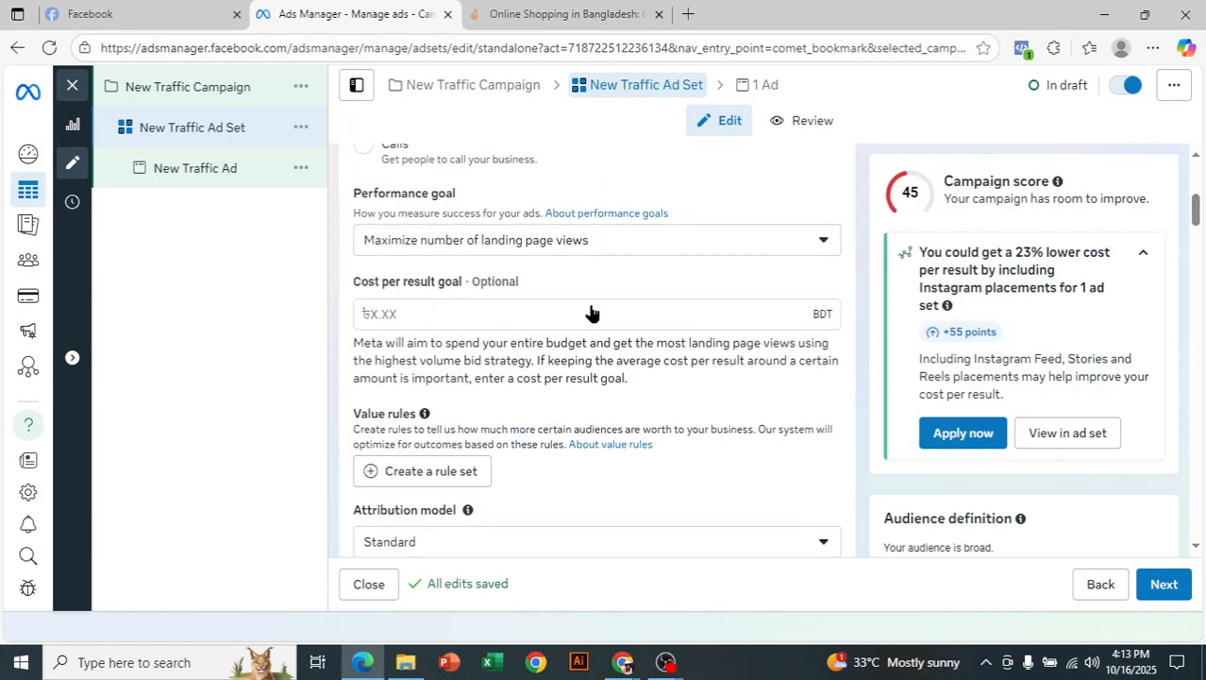
{"action": "left_click_drag", "start_coordinate": [1194, 203], "coordinate": [1196, 530]}
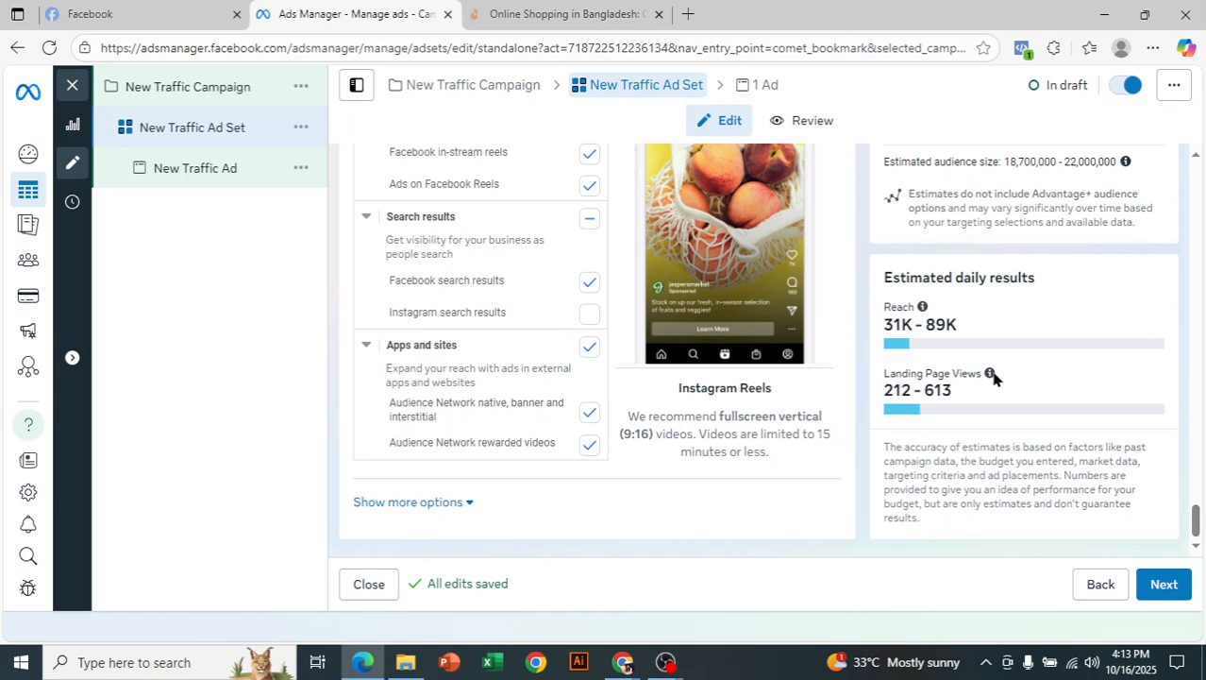
{"action": "mouse_move", "coordinate": [990, 374]}
Step: Proceed to the traffic ad's settings and check its Facebook Page and the available ad setup options
{"action": "left_click", "coordinate": [1163, 585]}
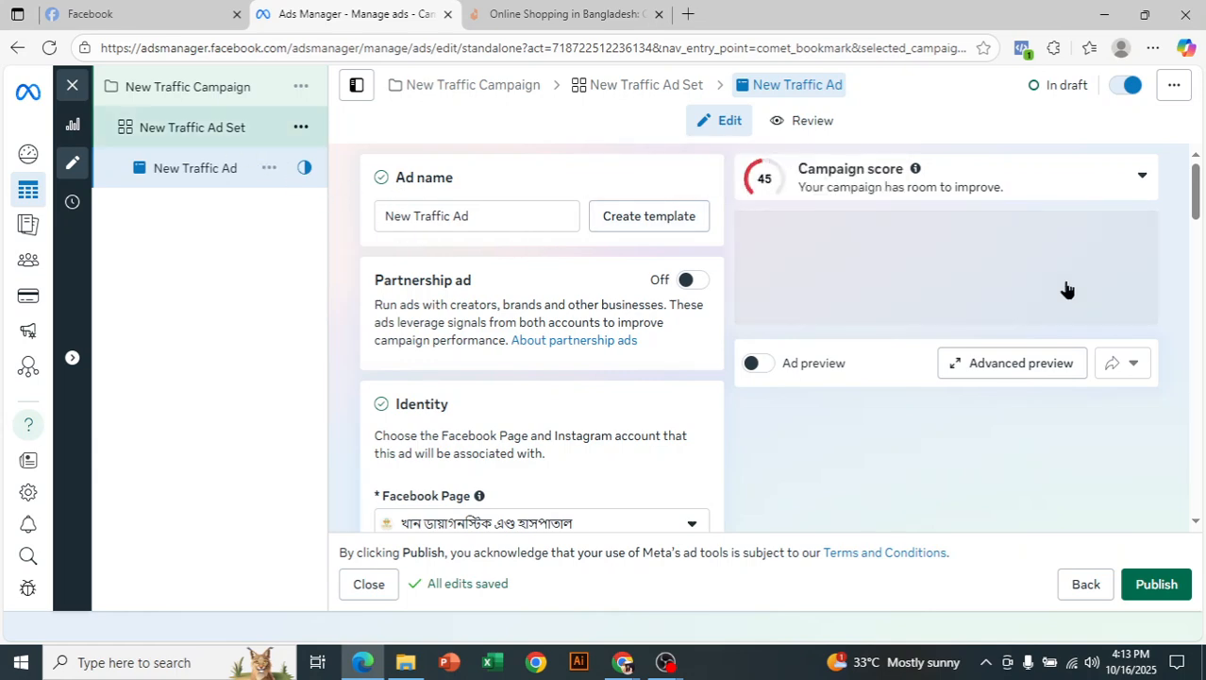
{"action": "left_click_drag", "start_coordinate": [1197, 199], "coordinate": [1198, 231]}
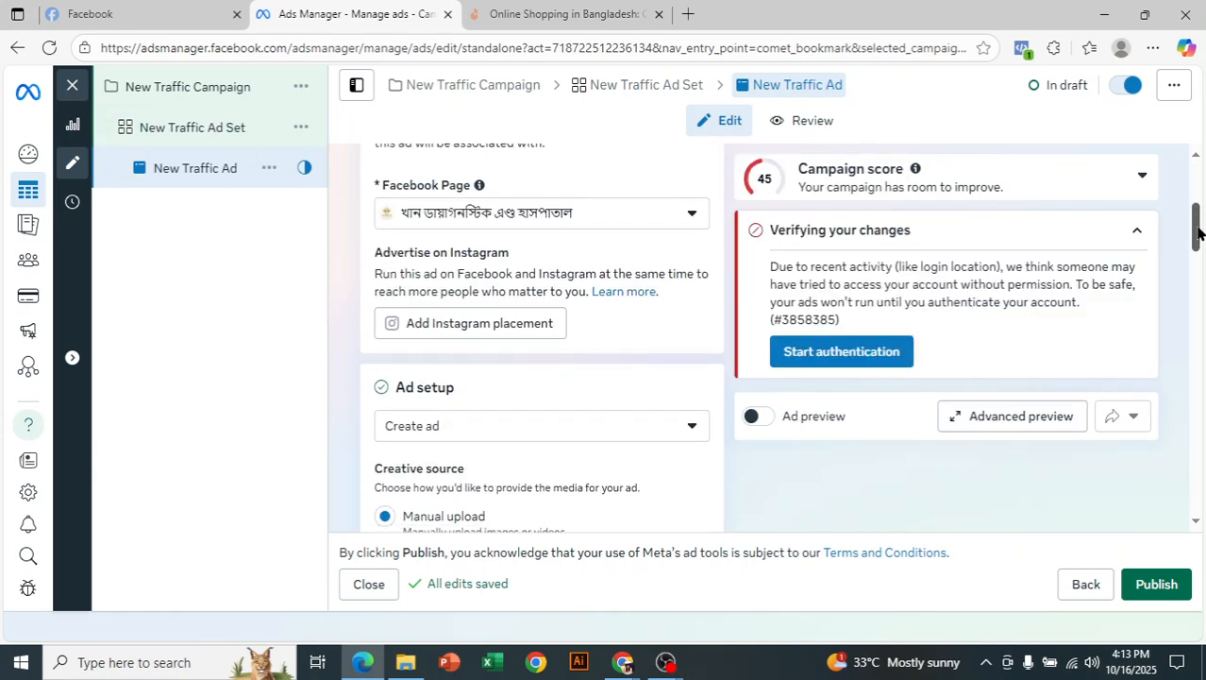
{"action": "scroll", "coordinate": [528, 264], "scroll_direction": "up", "scroll_amount": 1}
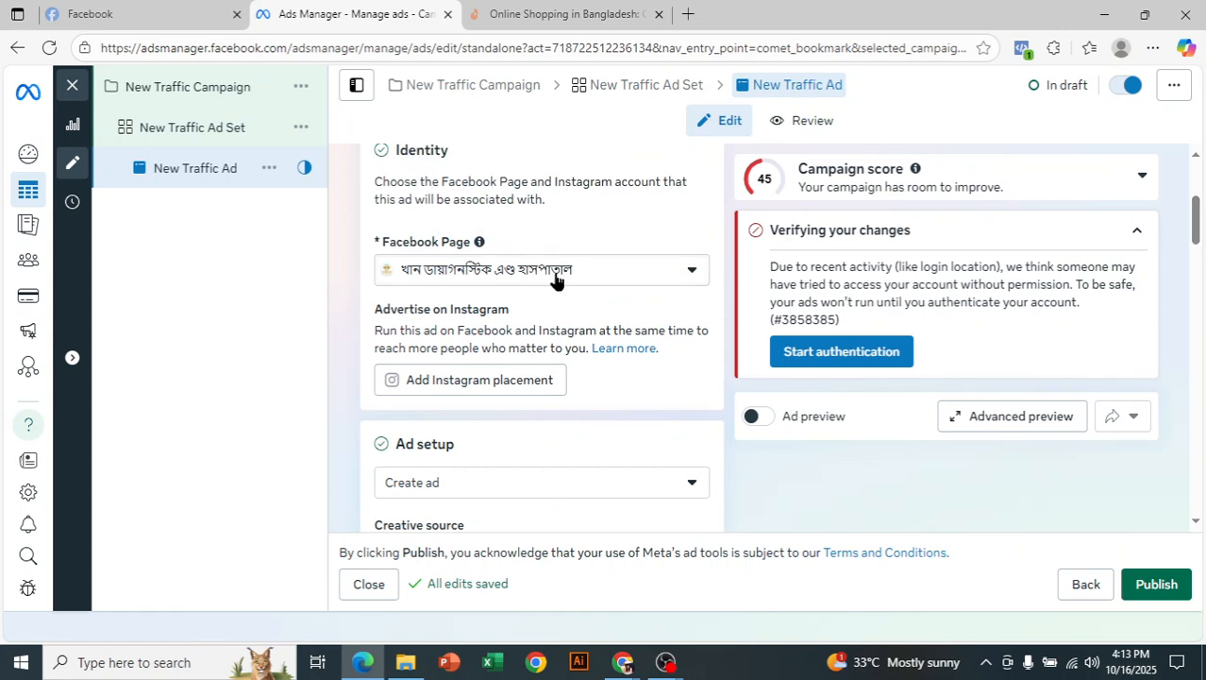
{"action": "left_click_drag", "start_coordinate": [1196, 233], "coordinate": [1197, 264]}
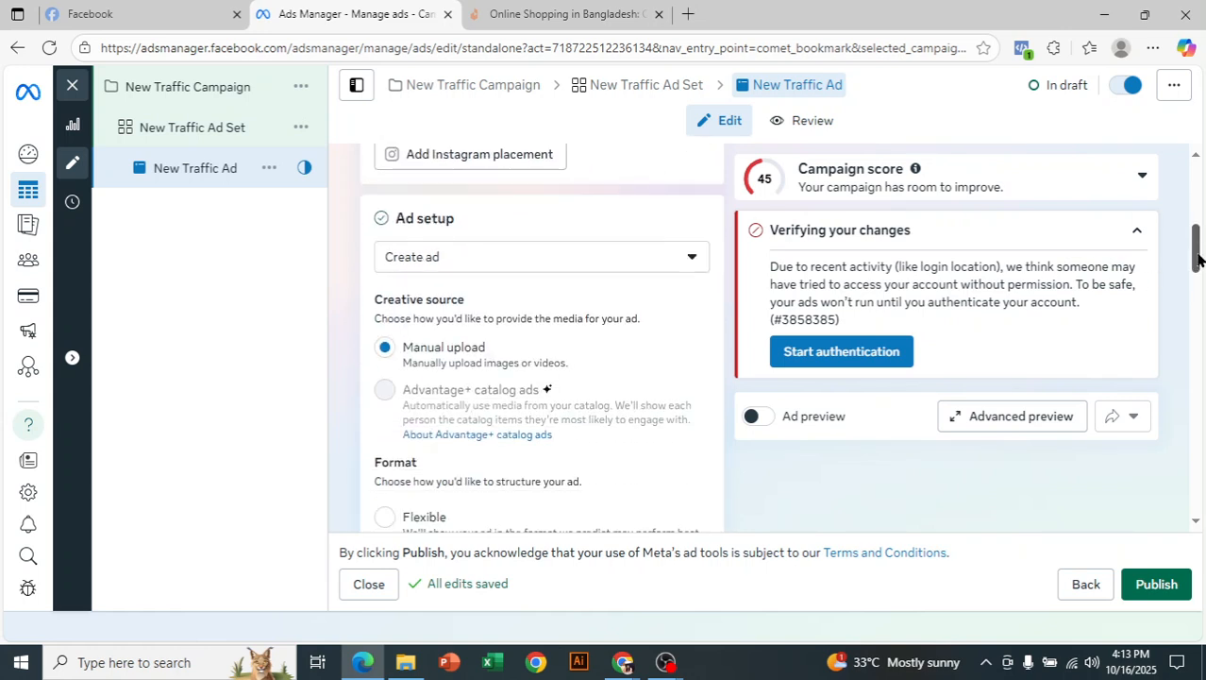
{"action": "left_click", "coordinate": [474, 254]}
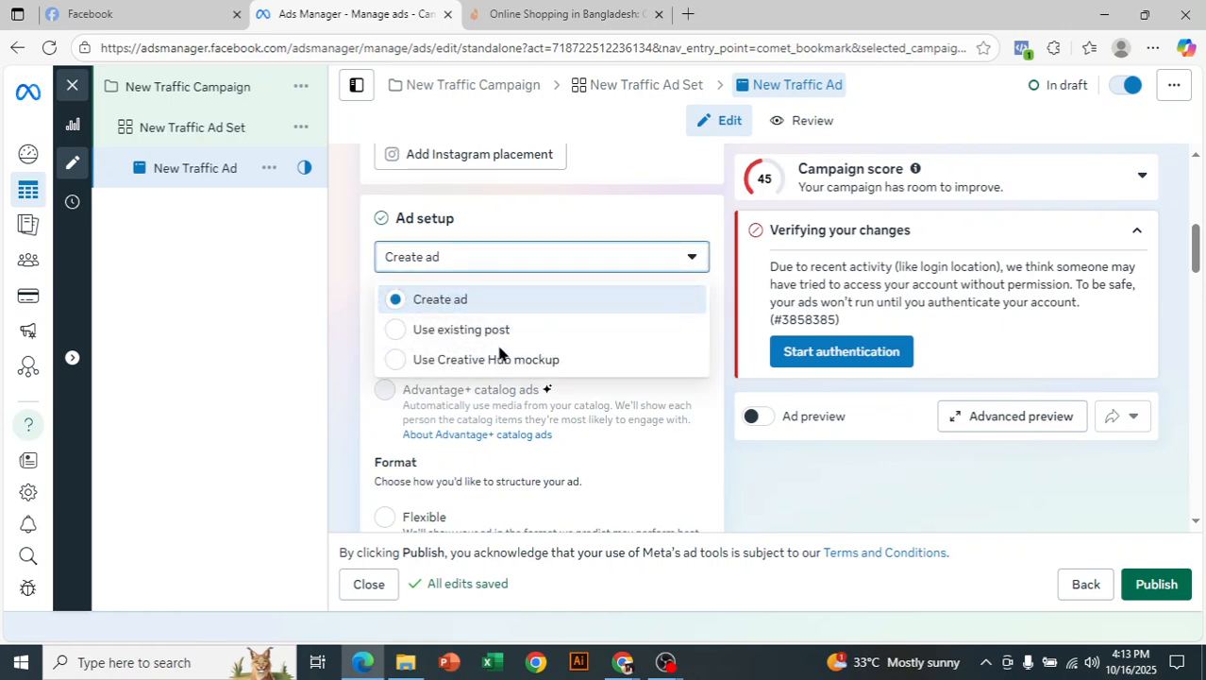
{"action": "left_click", "coordinate": [266, 290]}
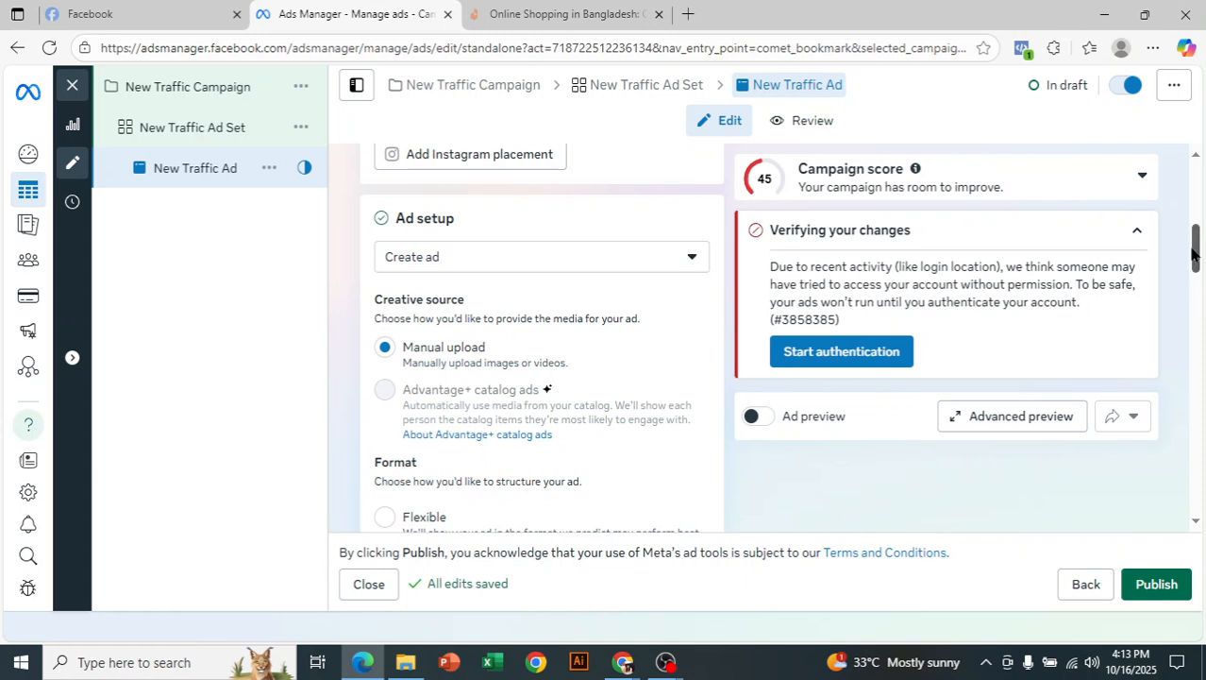
Step: Set the traffic ad's format to Carousel
{"action": "scroll", "coordinate": [1199, 267], "scroll_direction": "down", "scroll_amount": 1}
{"action": "left_click_drag", "start_coordinate": [1199, 267], "coordinate": [1200, 286]}
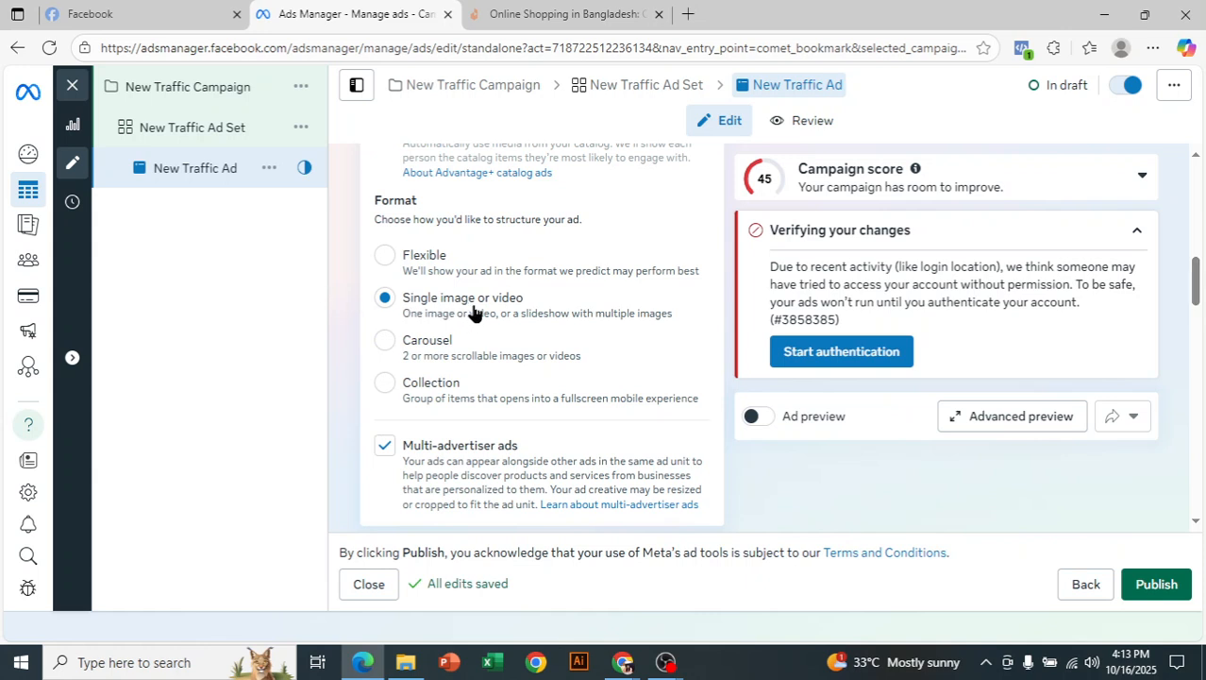
{"action": "left_click", "coordinate": [382, 351]}
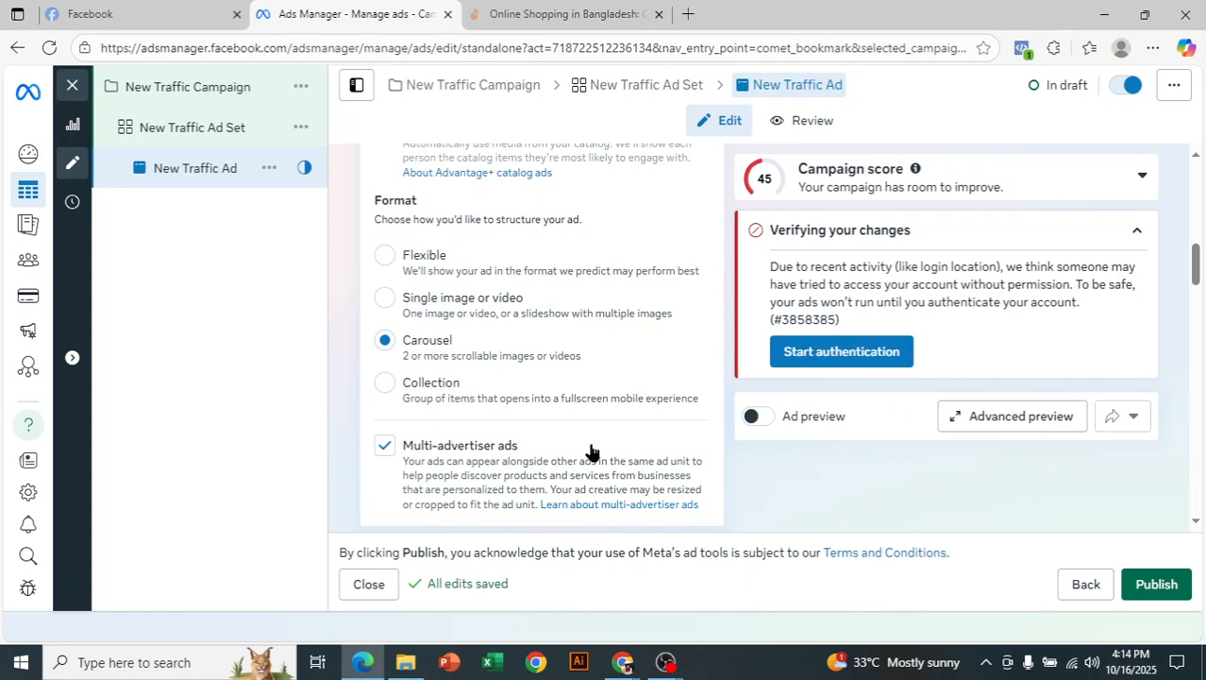
{"action": "left_click_drag", "start_coordinate": [1196, 271], "coordinate": [1200, 310]}
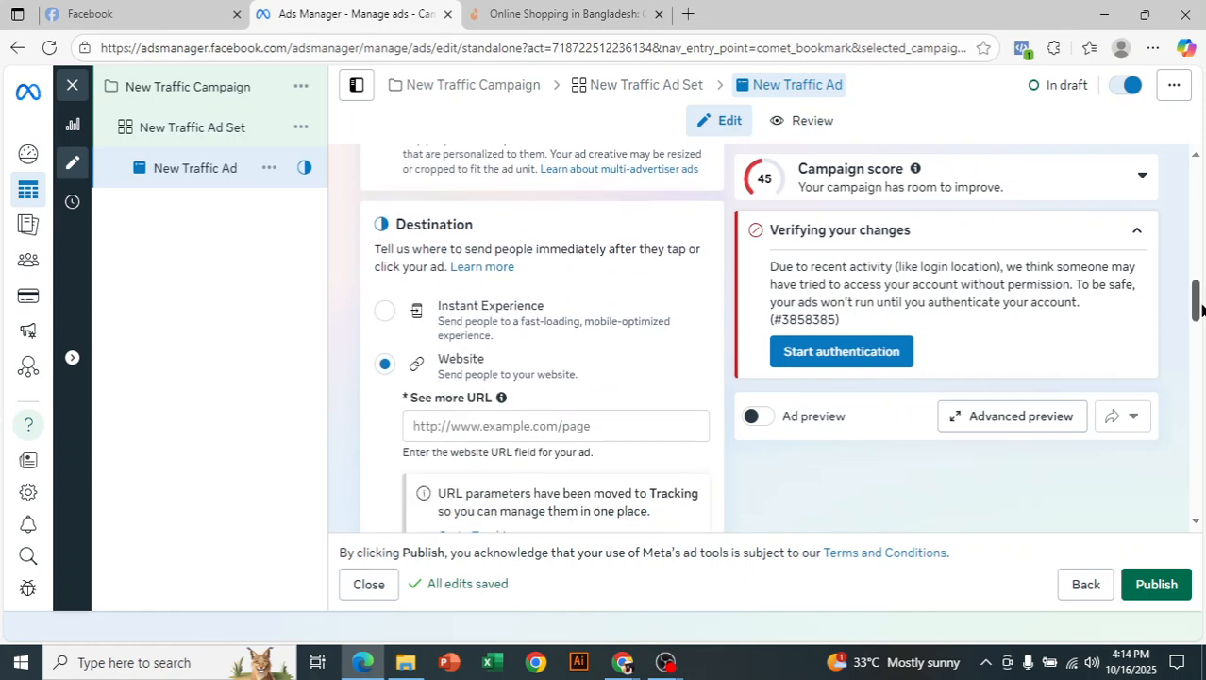
{"action": "left_click", "coordinate": [465, 426]}
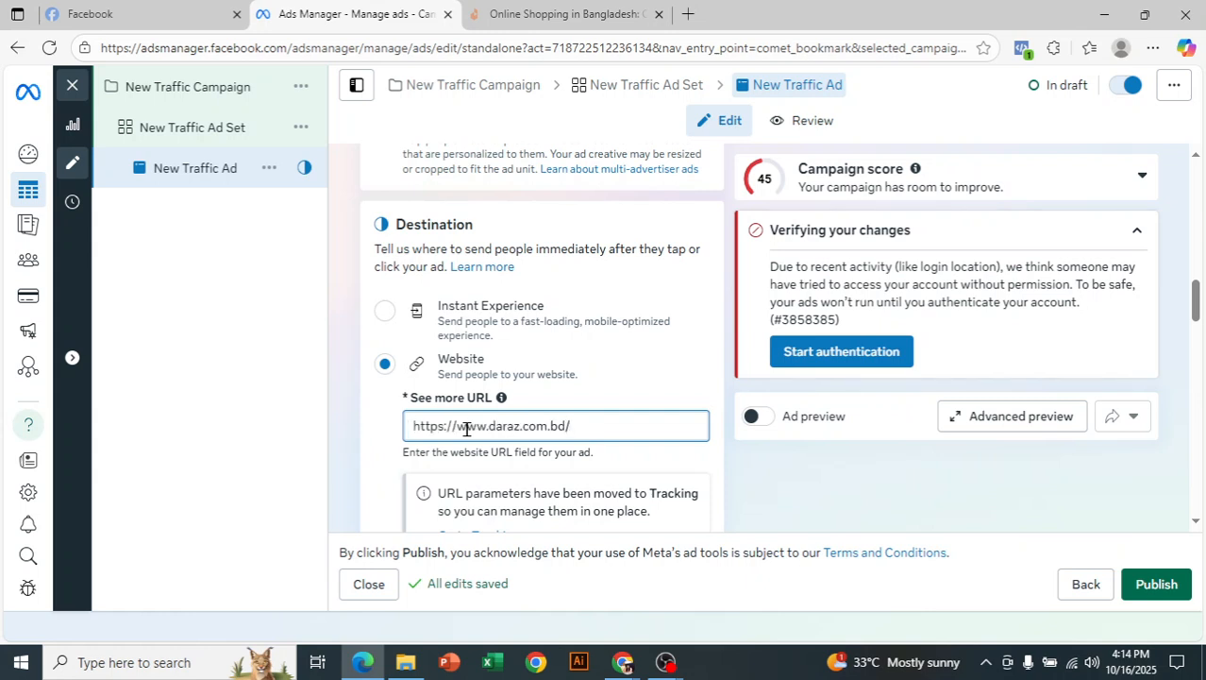
{"action": "left_click_drag", "start_coordinate": [1198, 301], "coordinate": [1197, 380]}
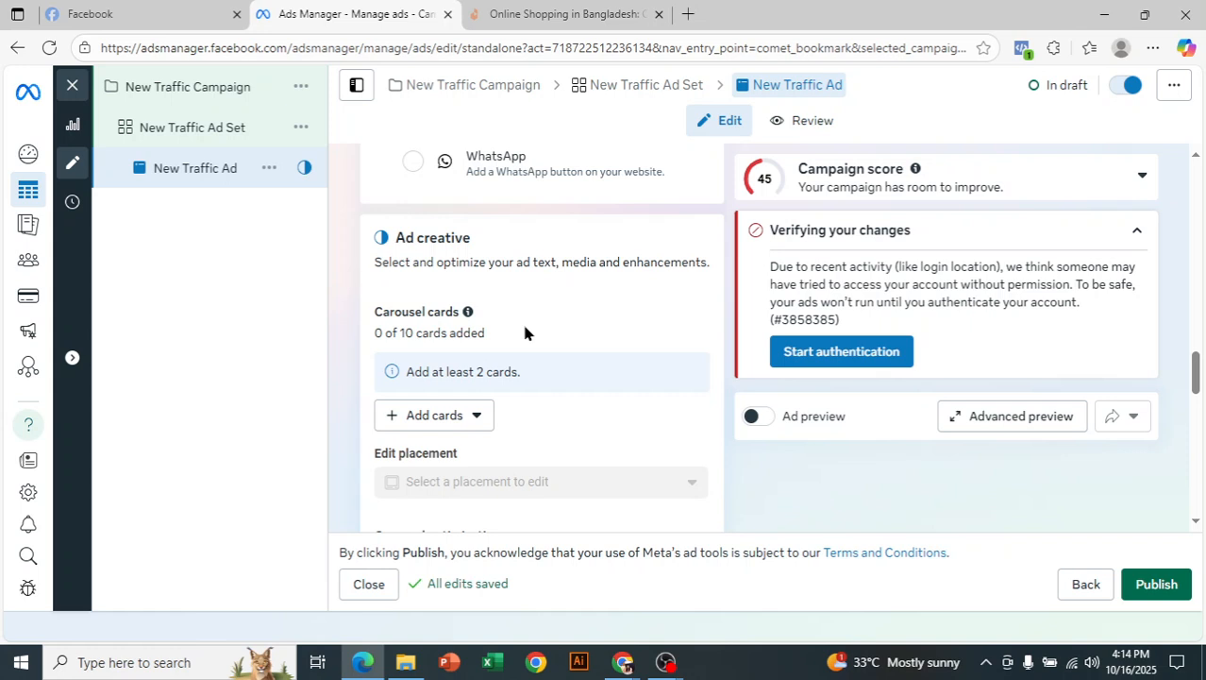
{"action": "left_click", "coordinate": [666, 661]}
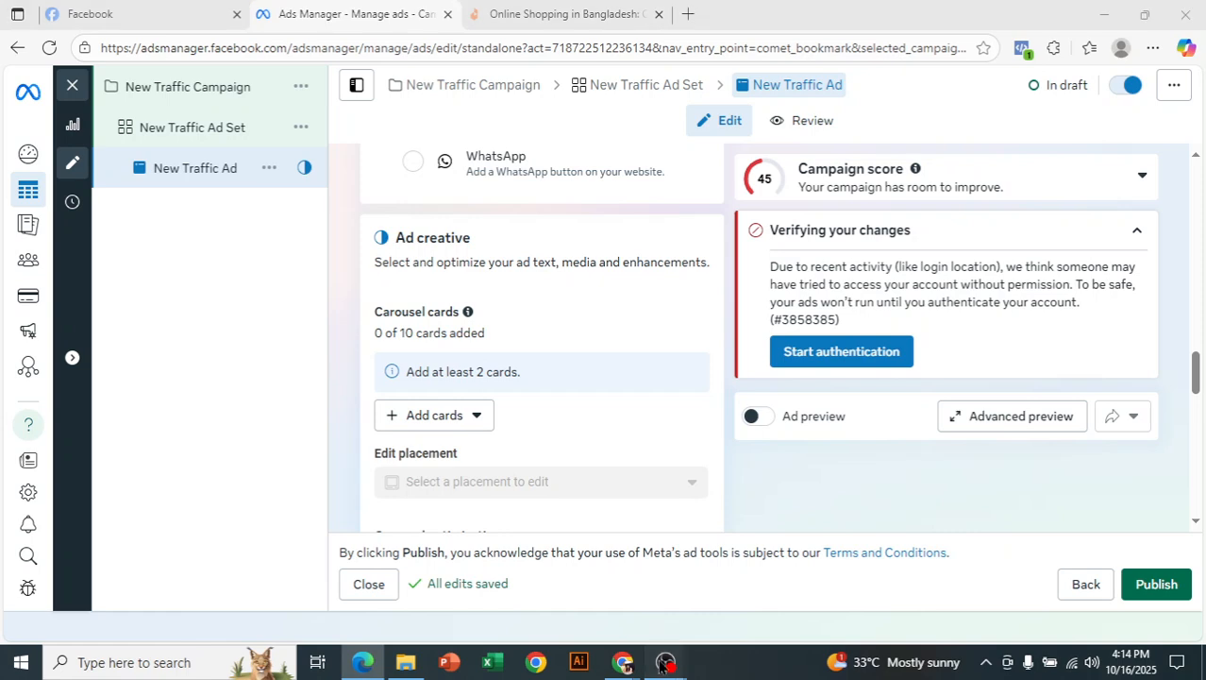
{"action": "left_click", "coordinate": [808, 586]}
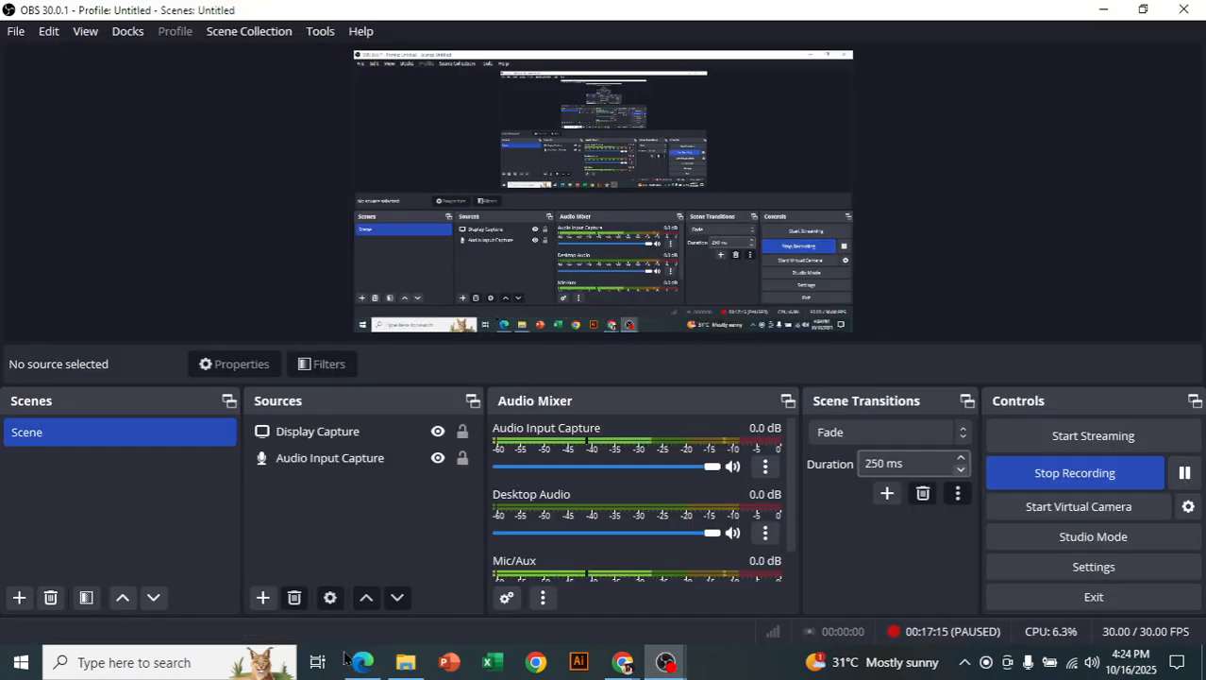
{"action": "left_click", "coordinate": [361, 661]}
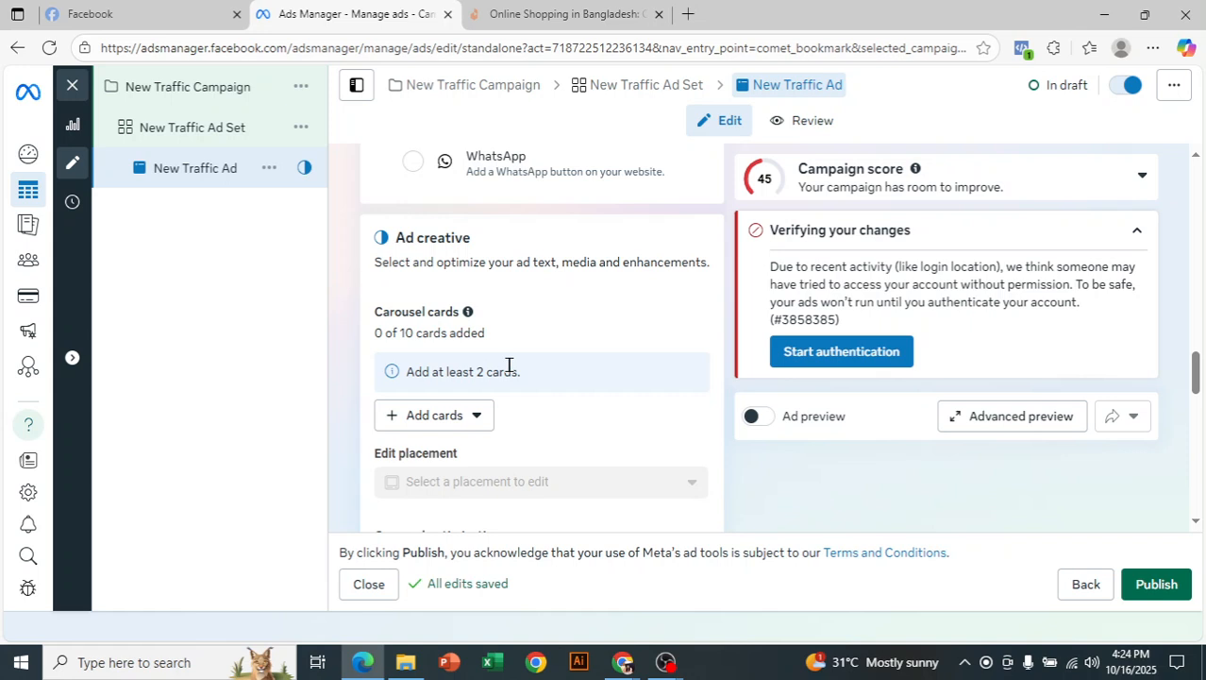
Step: Add four image cards to the carousel from the account images: the 1600 × 1600 poster, both clothing photos and the Youth Leadership image
{"action": "left_click", "coordinate": [463, 430]}
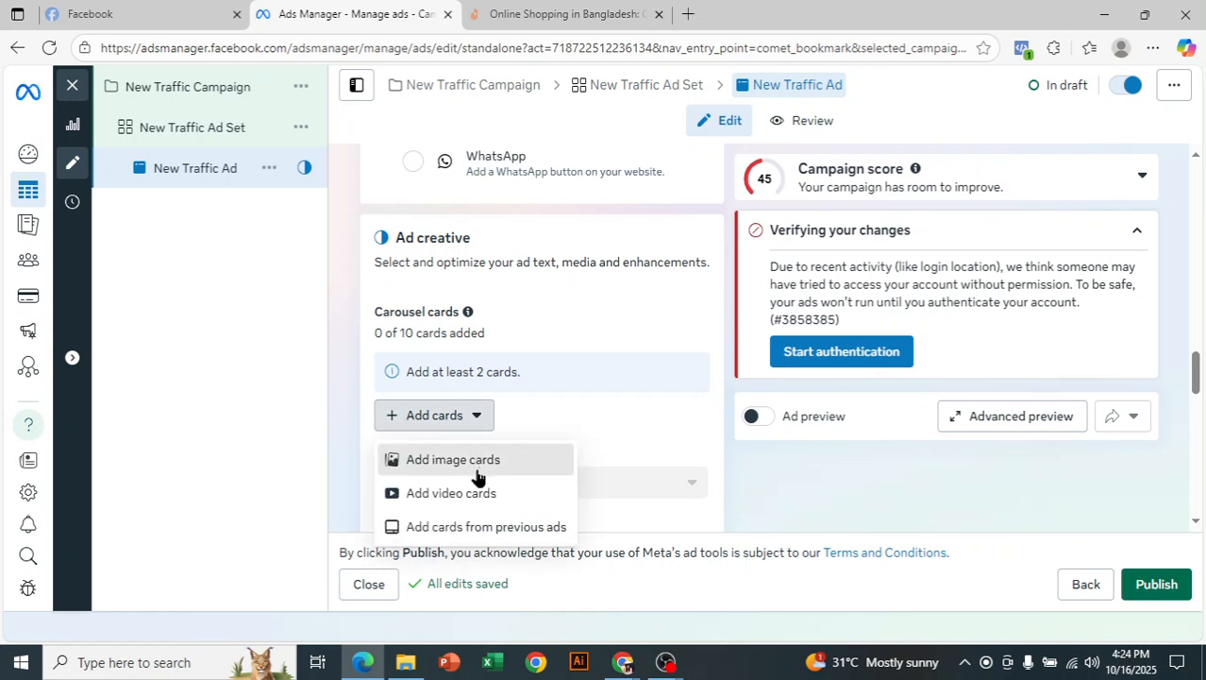
{"action": "left_click", "coordinate": [477, 471]}
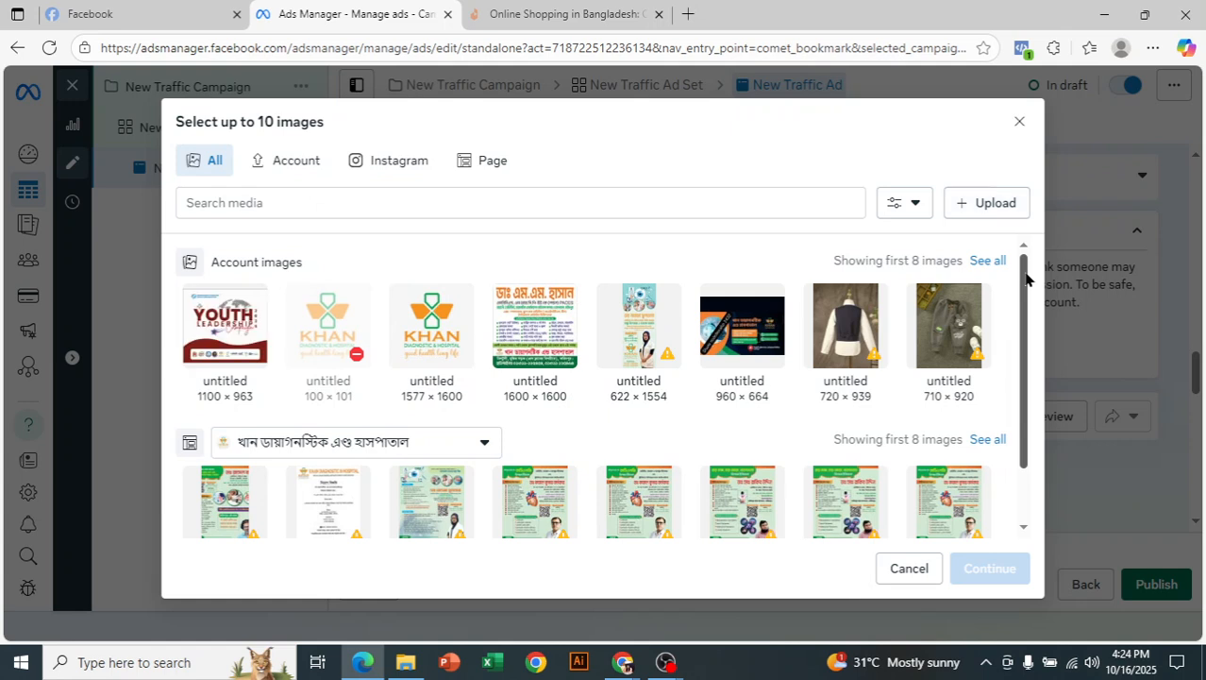
{"action": "mouse_move", "coordinate": [1026, 274]}
{"action": "left_mouse_down"}
{"action": "mouse_move", "coordinate": [1029, 291]}
{"action": "mouse_move", "coordinate": [1031, 266]}
{"action": "left_mouse_up"}
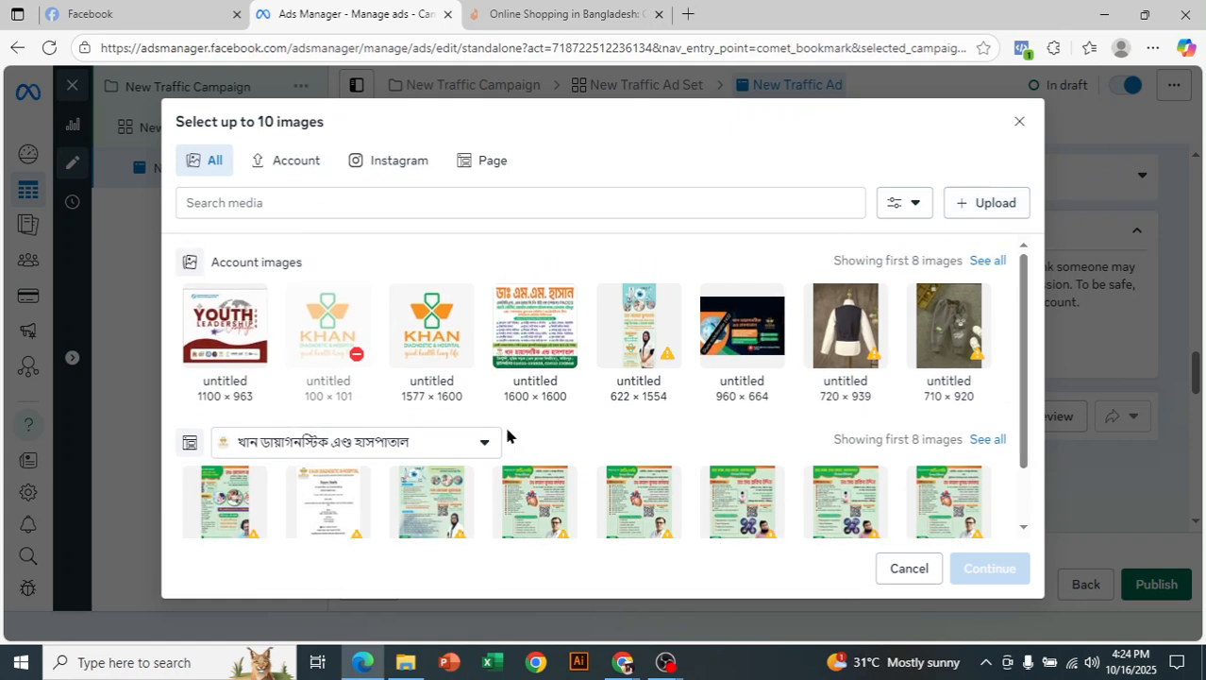
{"action": "left_click", "coordinate": [548, 366]}
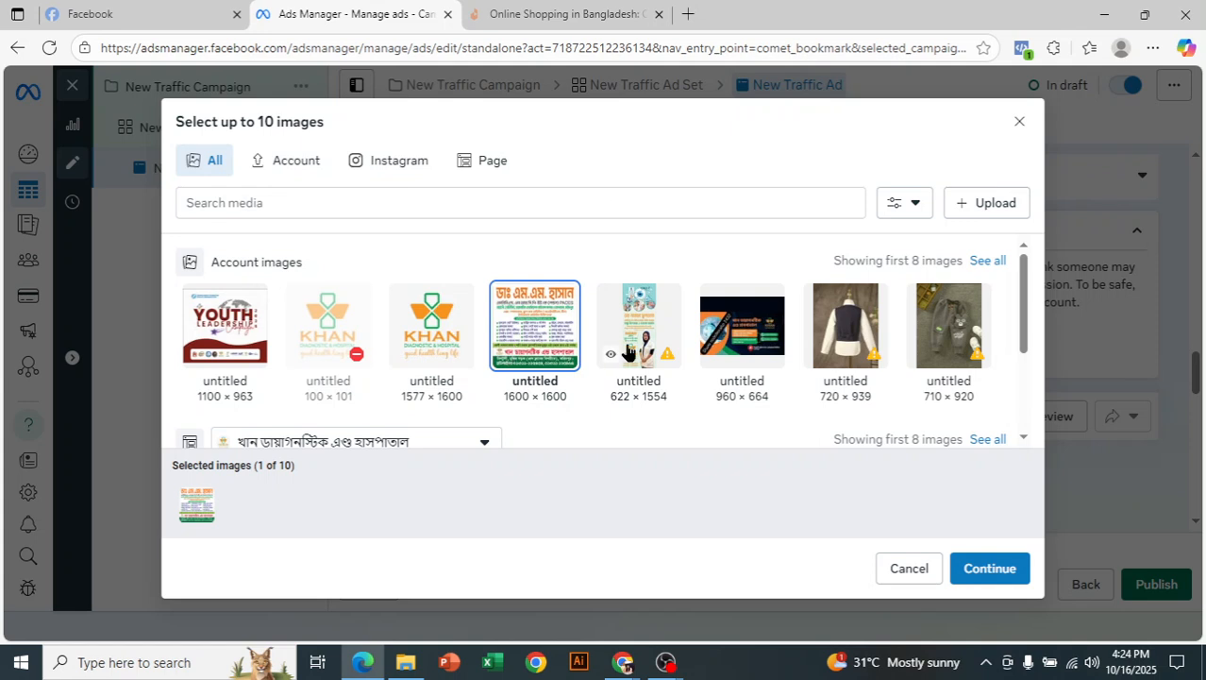
{"action": "left_click", "coordinate": [868, 321]}
{"action": "left_click", "coordinate": [947, 325]}
{"action": "left_click", "coordinate": [225, 326]}
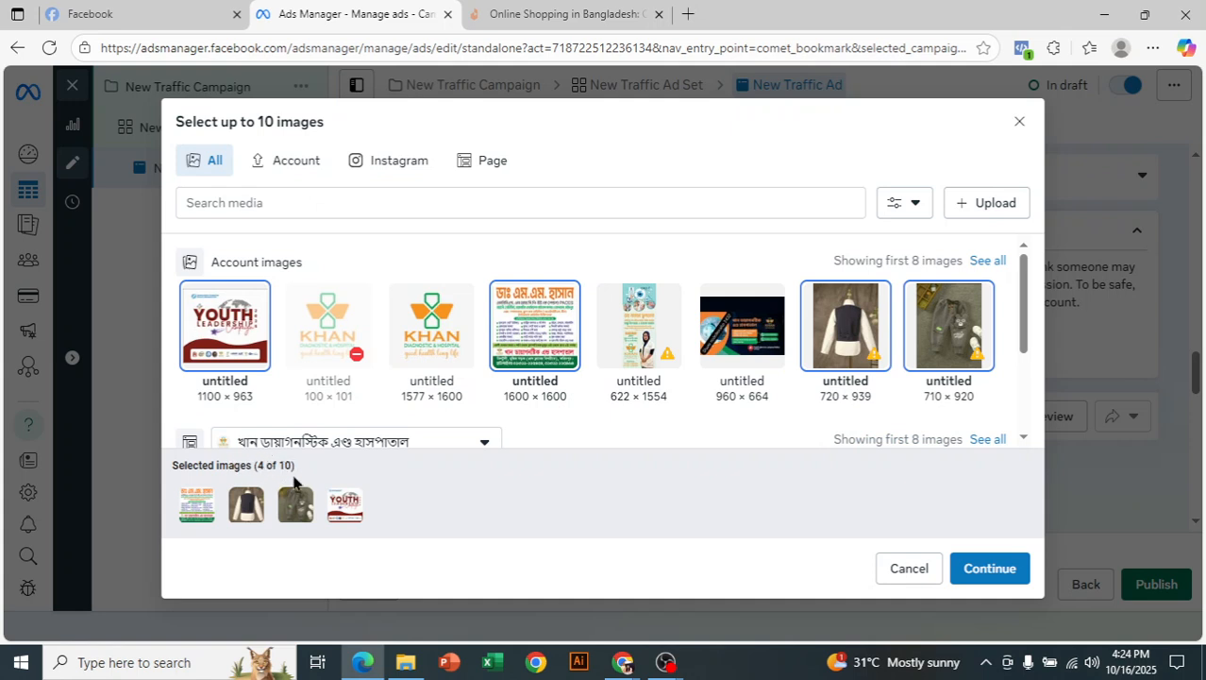
{"action": "left_click", "coordinate": [987, 570]}
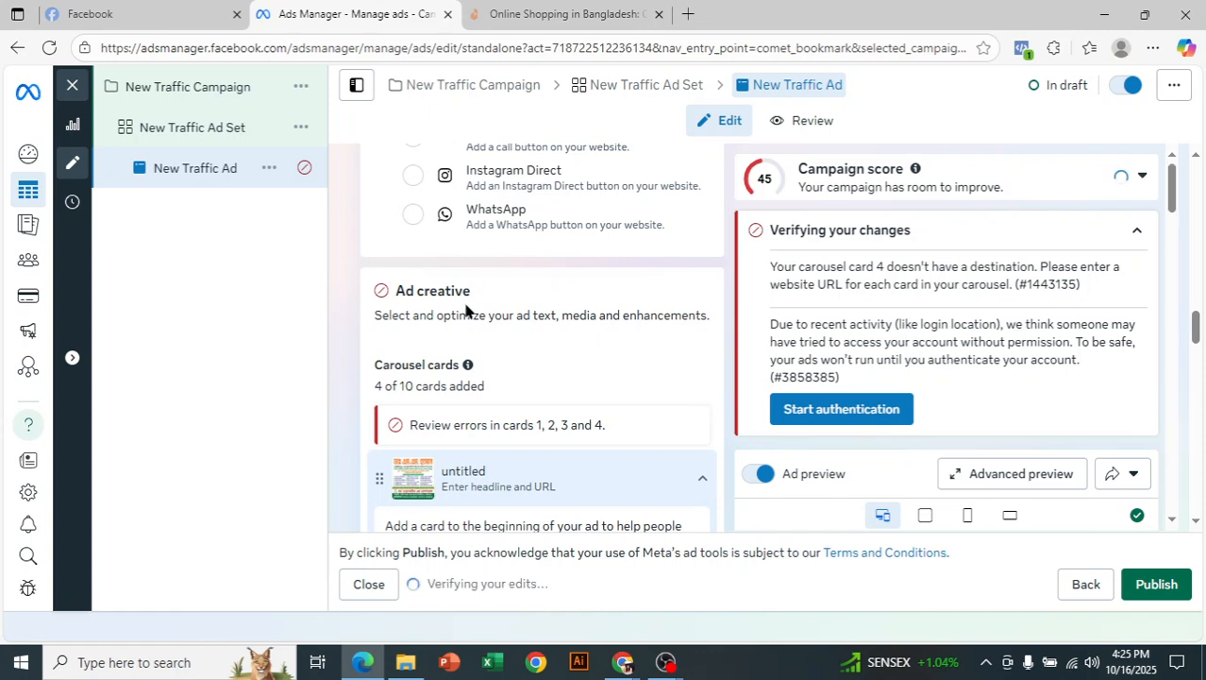
Step: Collapse the first carousel card and move the Youth Leadership card to second place in the card order
{"action": "mouse_move", "coordinate": [1196, 324]}
{"action": "left_mouse_down"}
{"action": "mouse_move", "coordinate": [1200, 364]}
{"action": "mouse_move", "coordinate": [1201, 341]}
{"action": "left_mouse_up"}
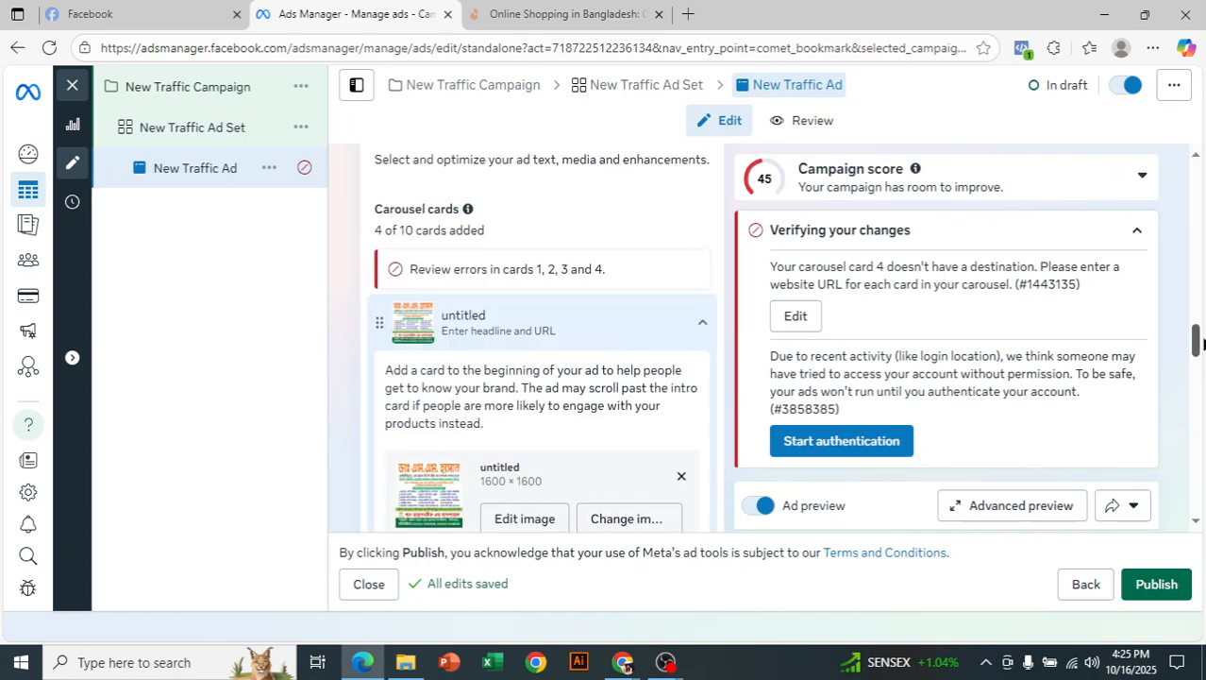
{"action": "left_click", "coordinate": [702, 327]}
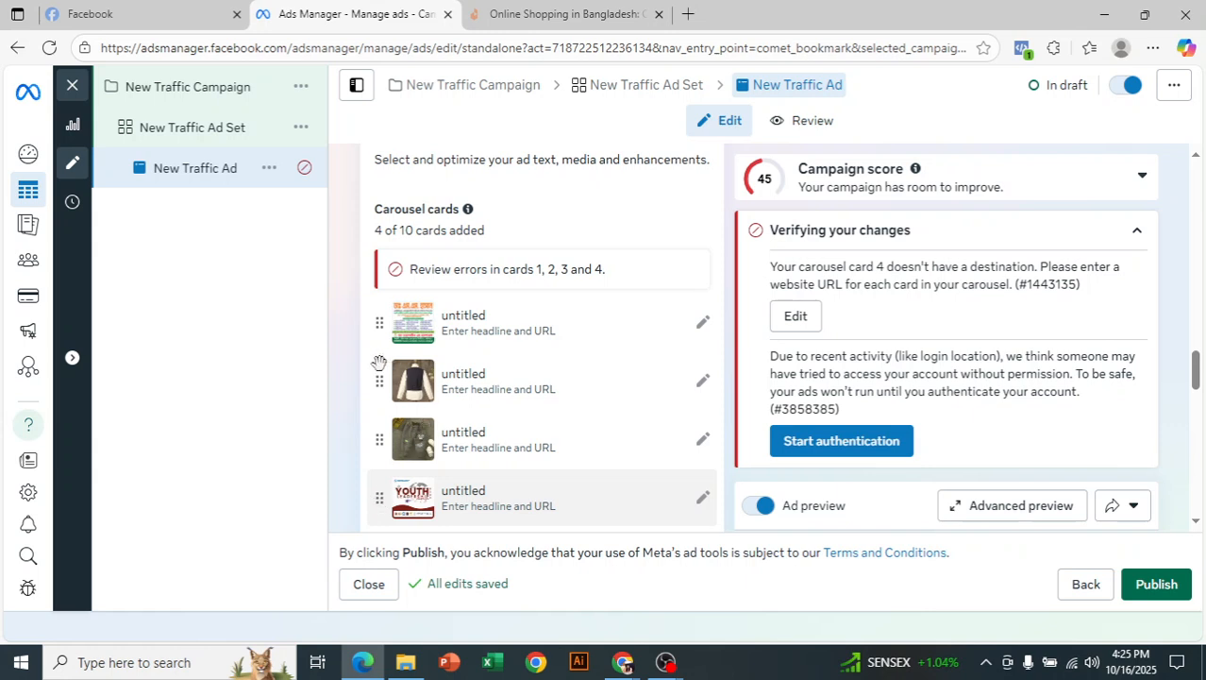
{"action": "left_click_drag", "start_coordinate": [378, 365], "coordinate": [378, 390]}
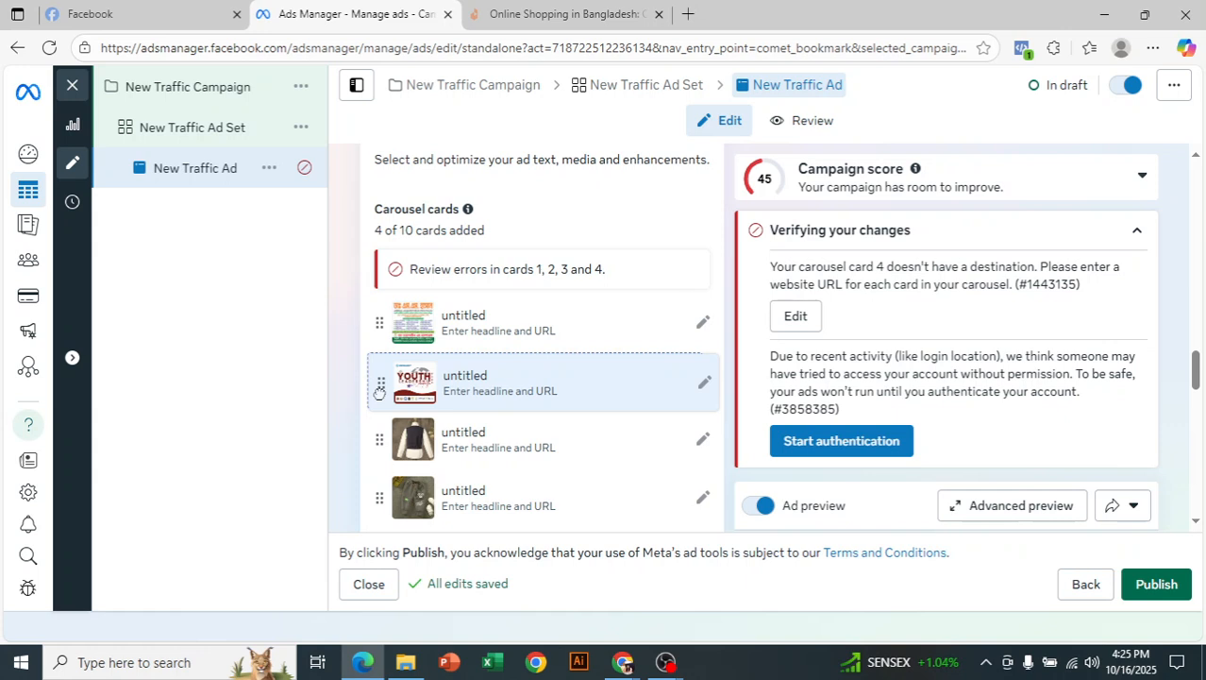
{"action": "left_click_drag", "start_coordinate": [378, 392], "coordinate": [585, 404]}
{"action": "left_click", "coordinate": [668, 201]}
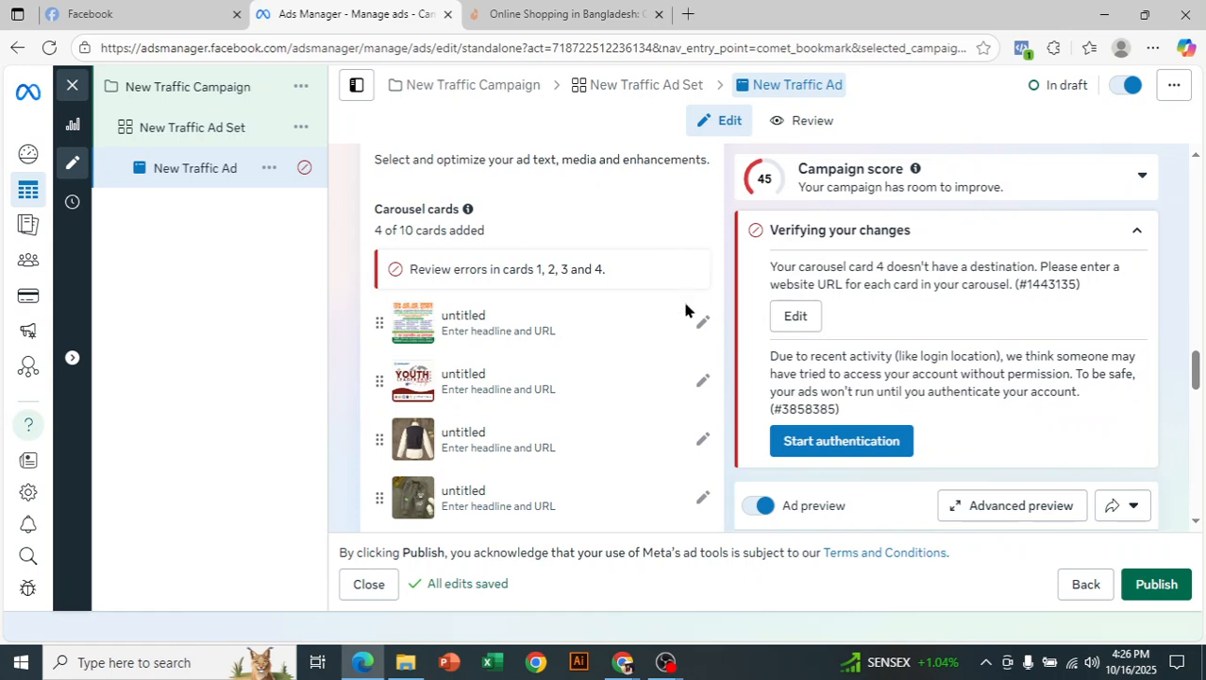
Step: Give the first carousel card the headline "60% discount" and the description "China product"
{"action": "left_click", "coordinate": [701, 325]}
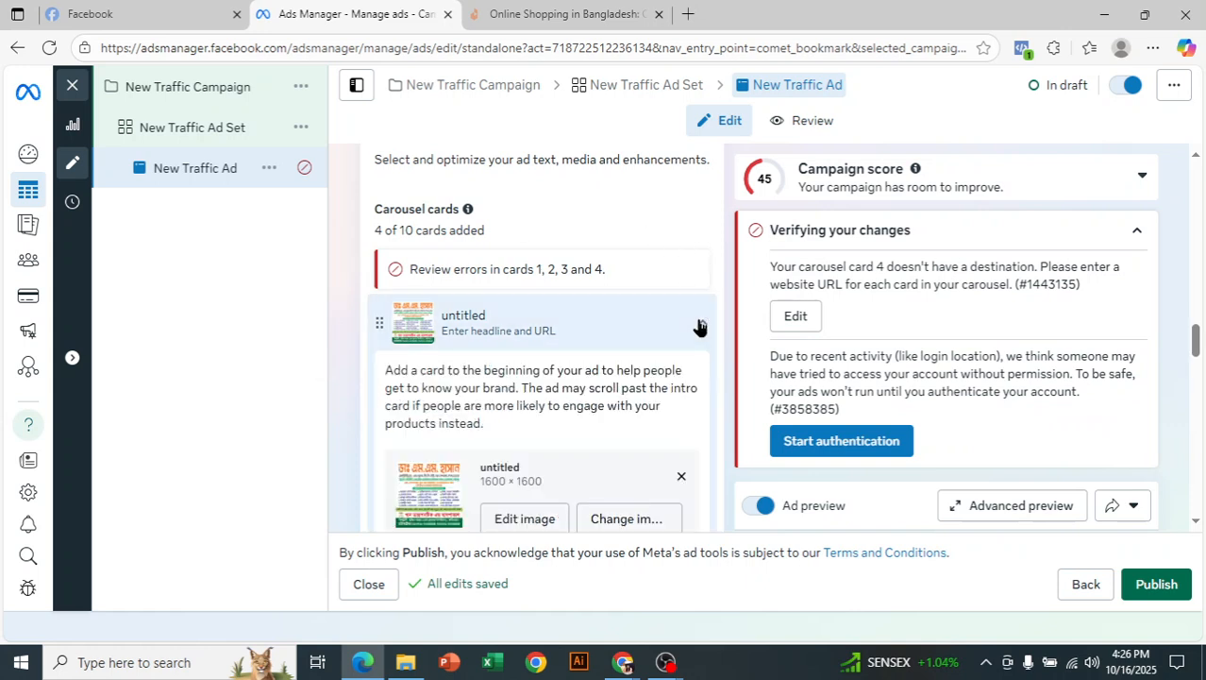
{"action": "left_click_drag", "start_coordinate": [1196, 338], "coordinate": [1195, 366]}
{"action": "left_click", "coordinate": [566, 350]}
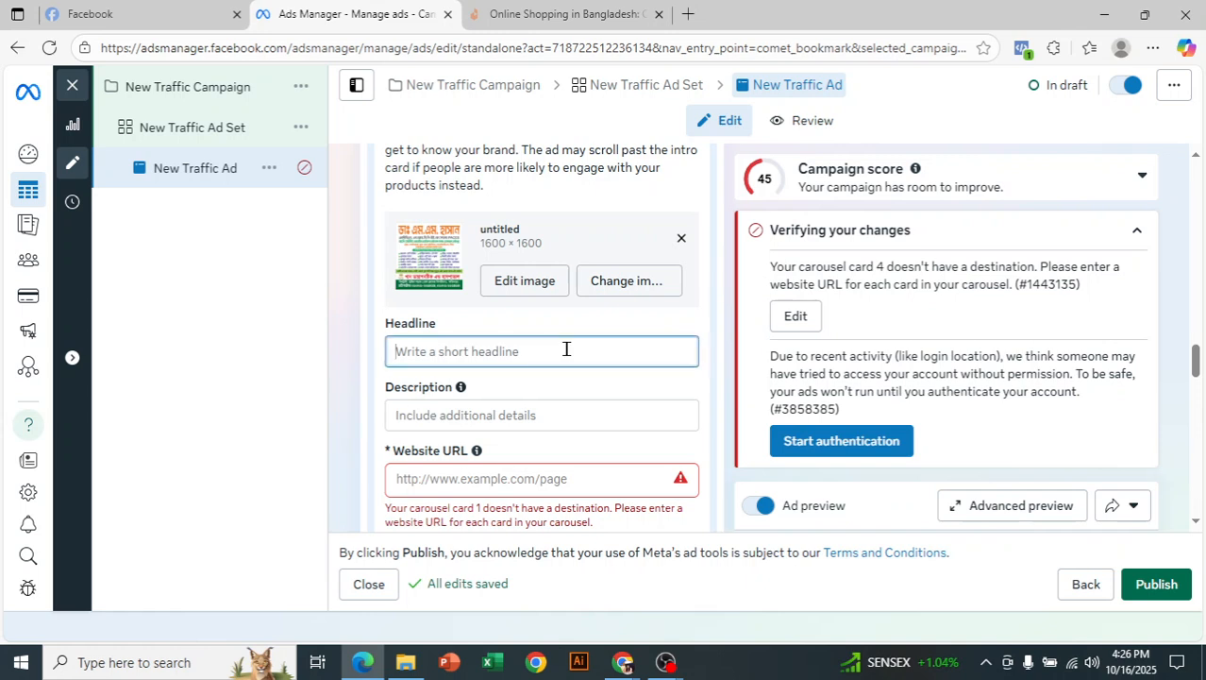
{"action": "type", "text": "60"}
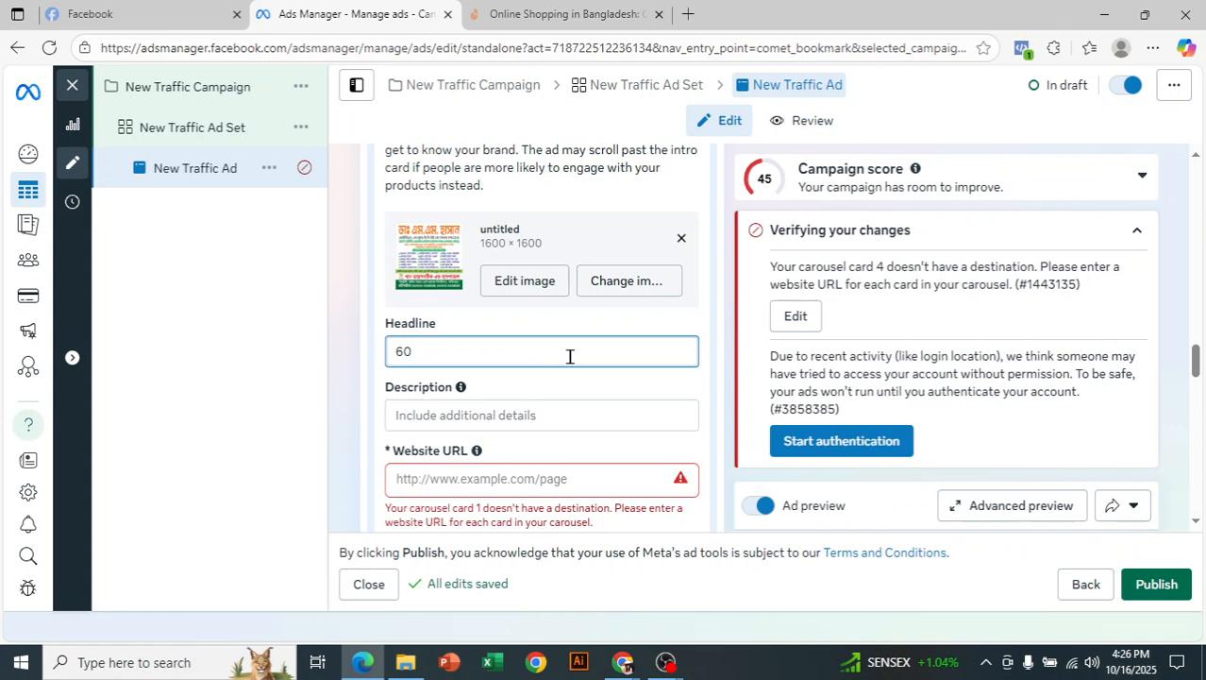
{"action": "type", "text": "% discount"}
{"action": "left_click", "coordinate": [443, 416]}
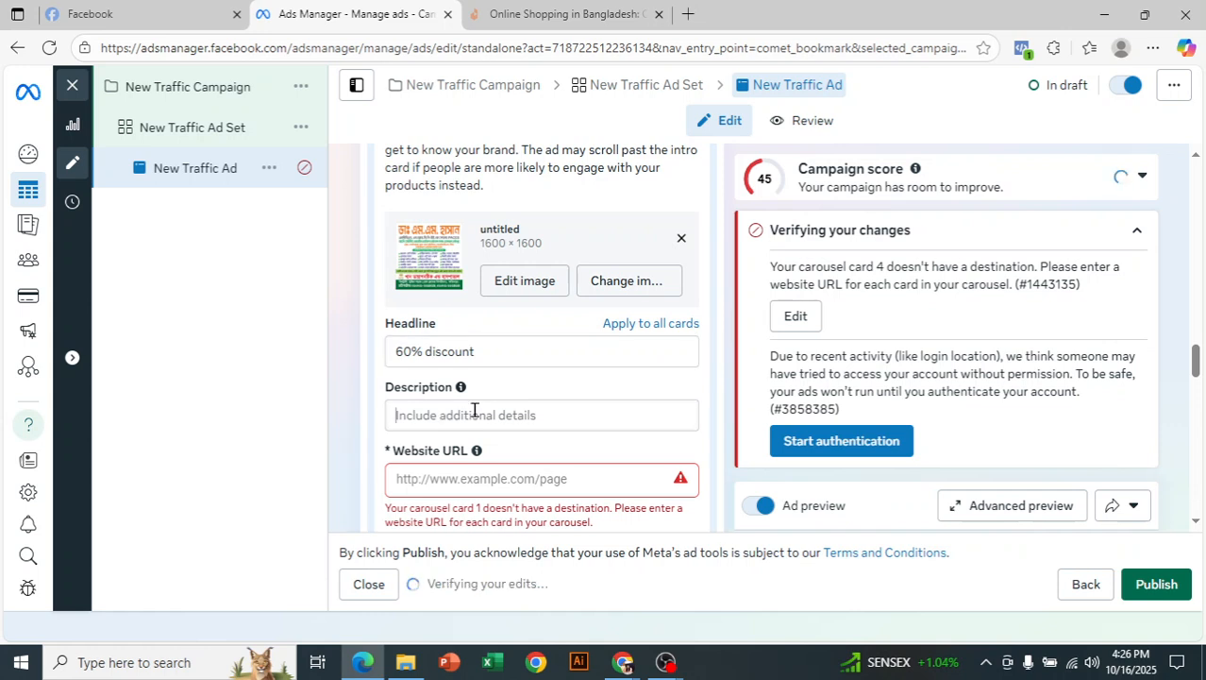
{"action": "type", "text": "China pro"}
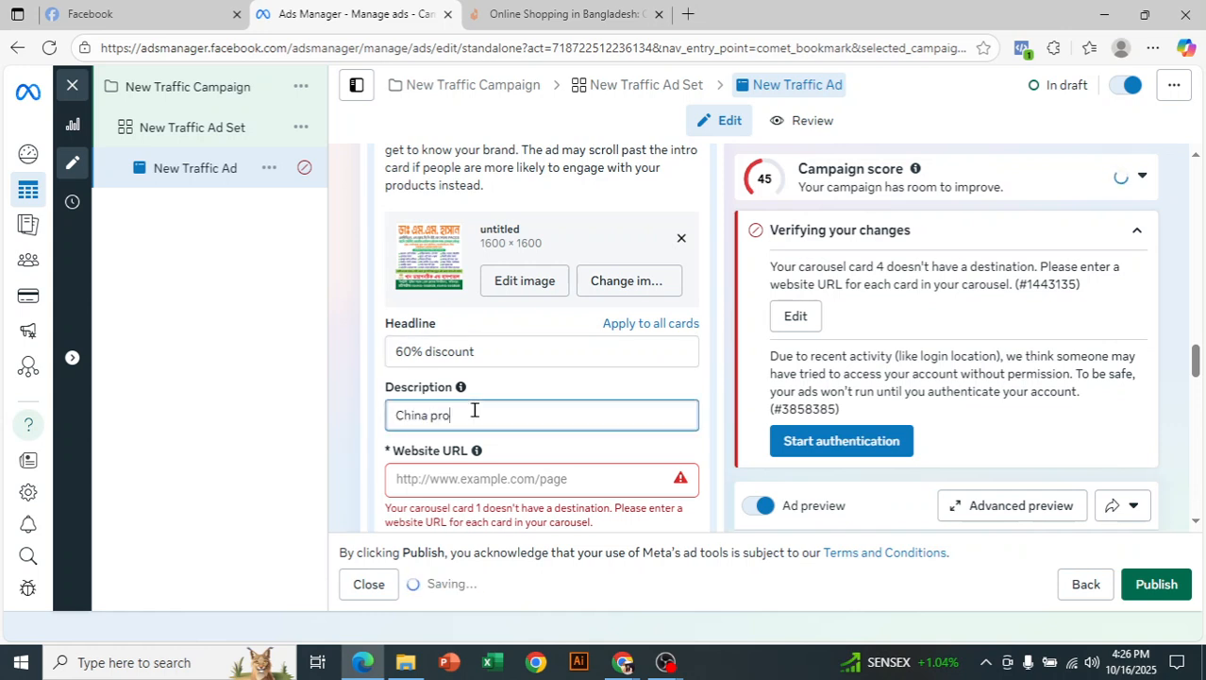
{"action": "type", "text": "duct"}
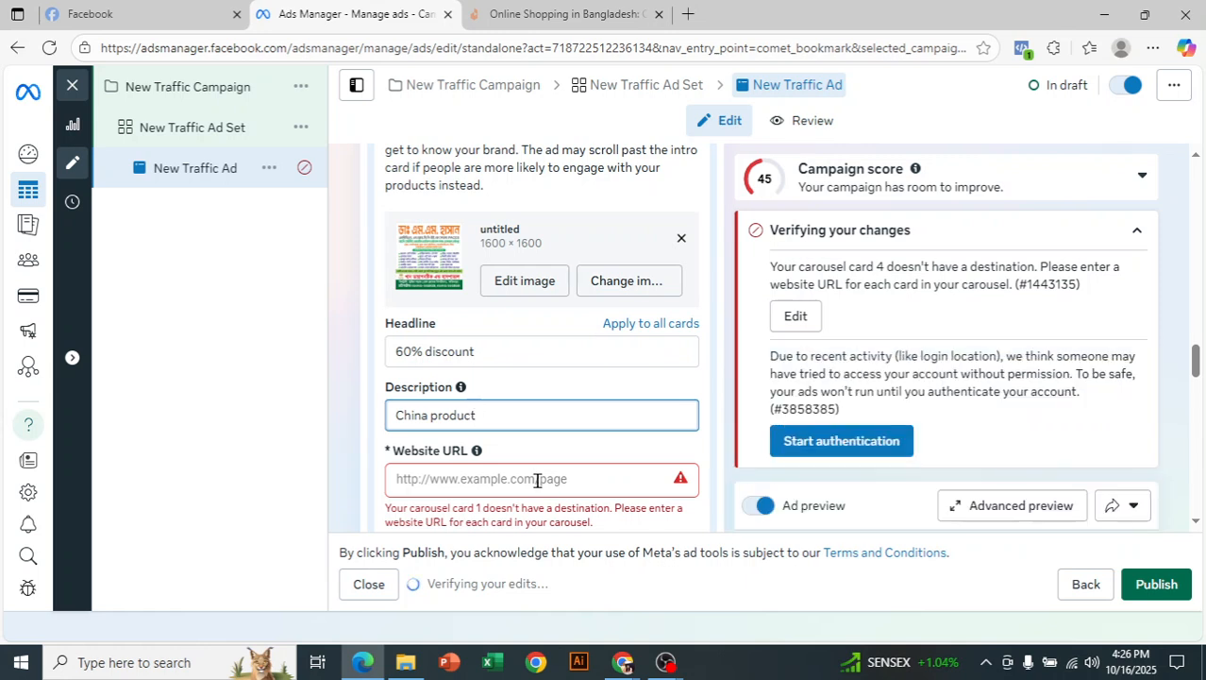
Step: Switch to the Daraz website and open the Realme Note 60x - (4GB + 64GB) product page from the flash sale
{"action": "left_click", "coordinate": [549, 473]}
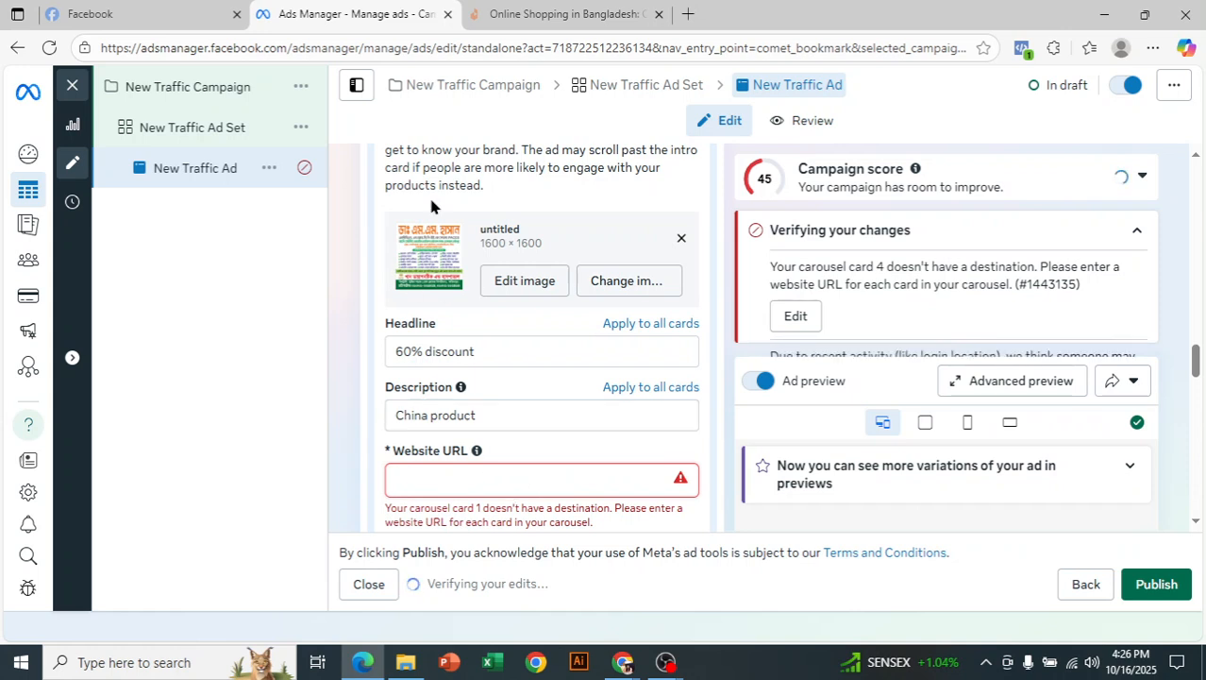
{"action": "left_click", "coordinate": [564, 11]}
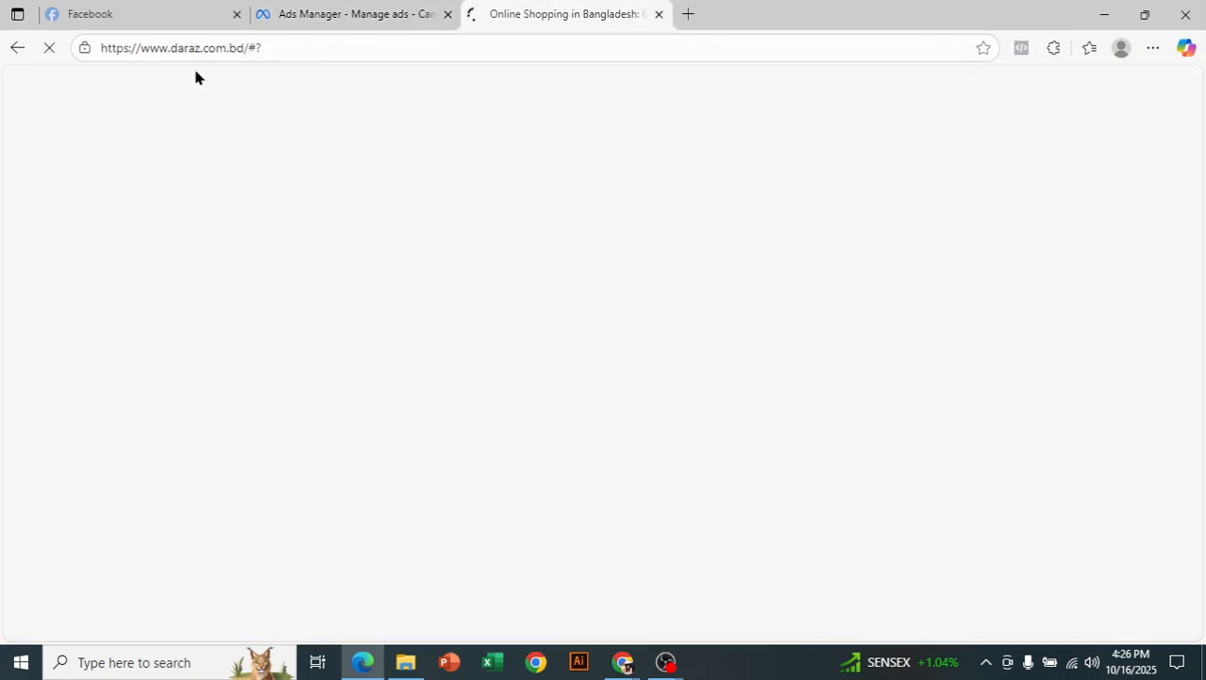
{"action": "left_click_drag", "start_coordinate": [241, 44], "coordinate": [107, 47]}
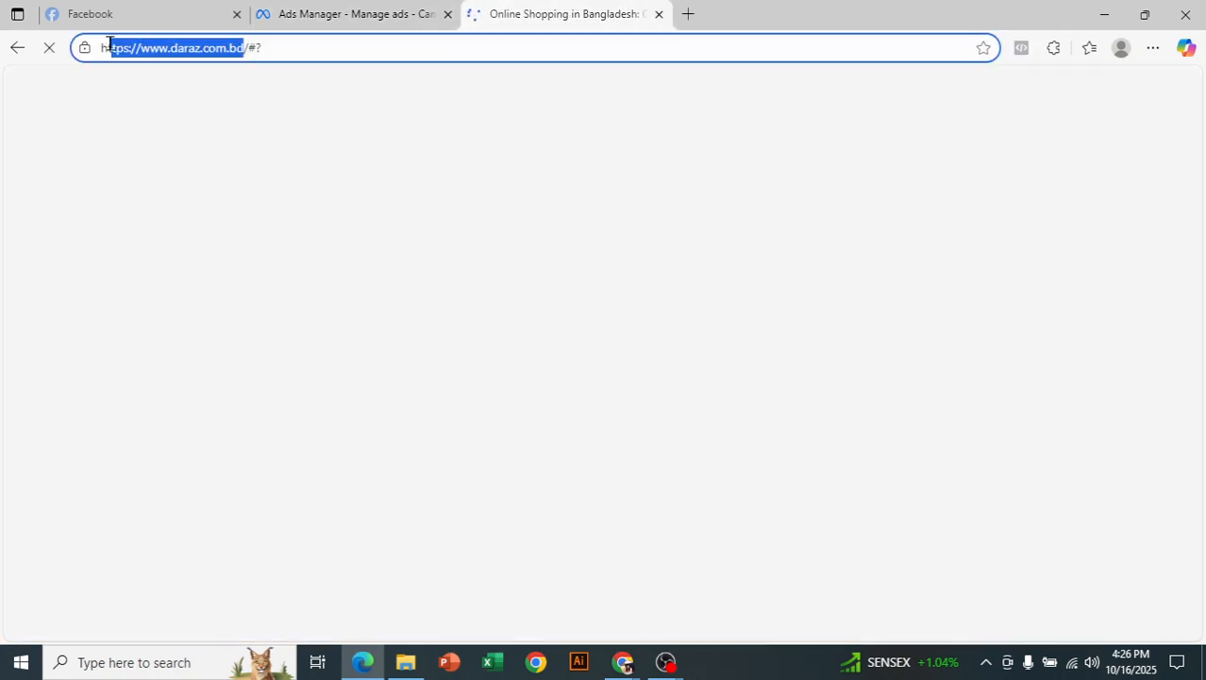
{"action": "right_click", "coordinate": [157, 54]}
{"action": "left_click", "coordinate": [209, 224]}
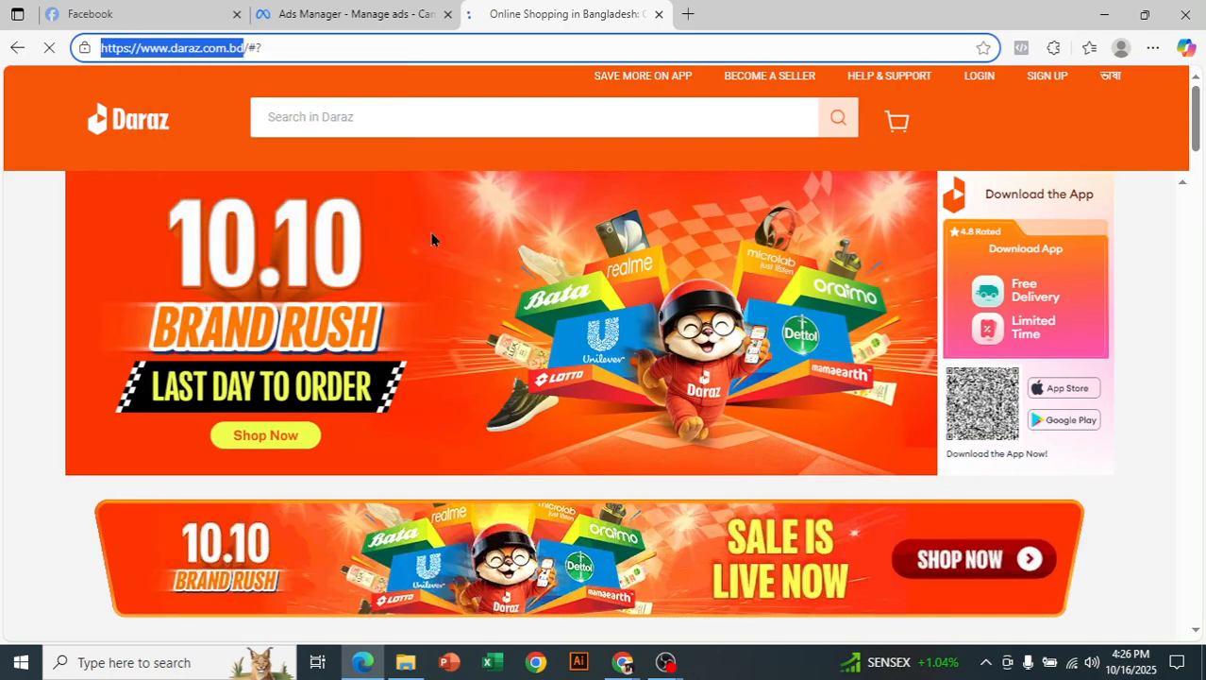
{"action": "left_click_drag", "start_coordinate": [1200, 142], "coordinate": [1202, 200]}
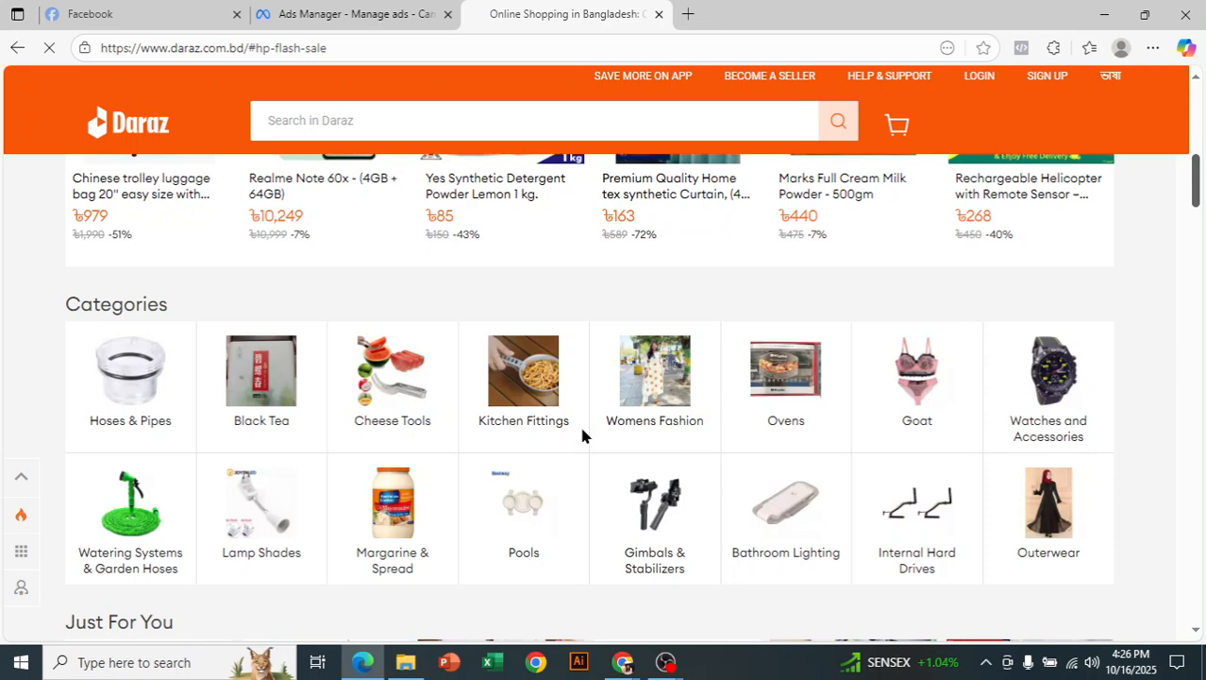
{"action": "left_click", "coordinate": [313, 186]}
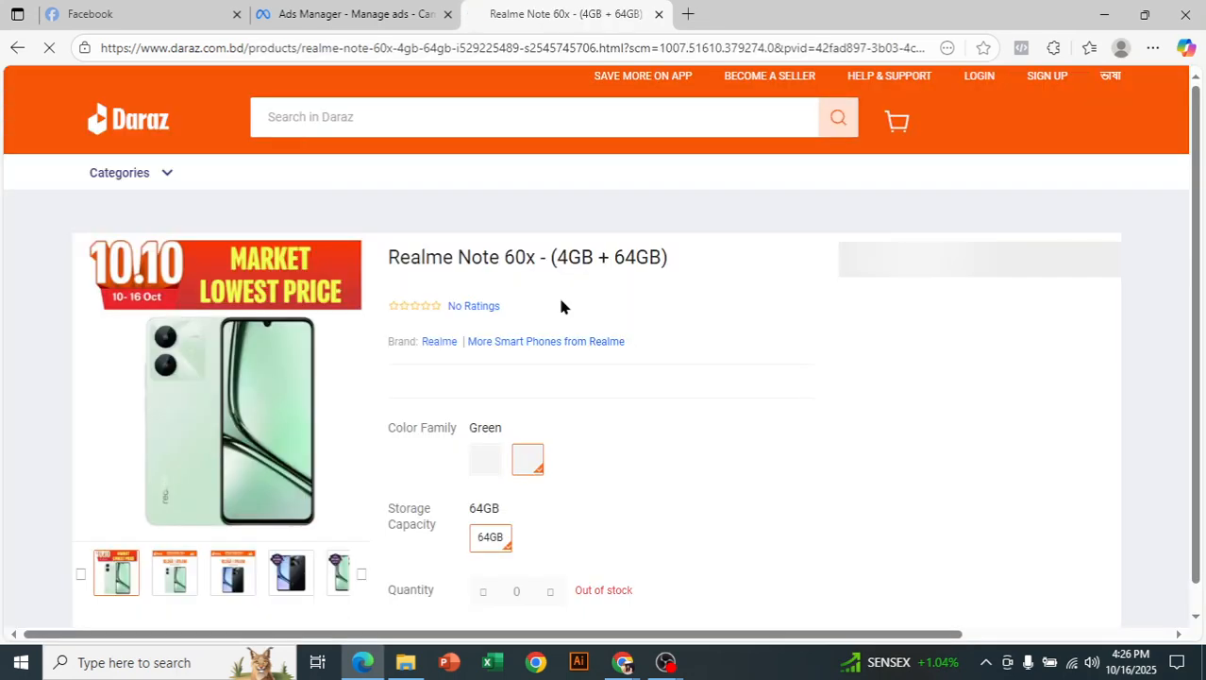
Step: Copy the full URL of the Realme Note 60x product page and return to Ads Manager
{"action": "left_click_drag", "start_coordinate": [303, 46], "coordinate": [457, 52]}
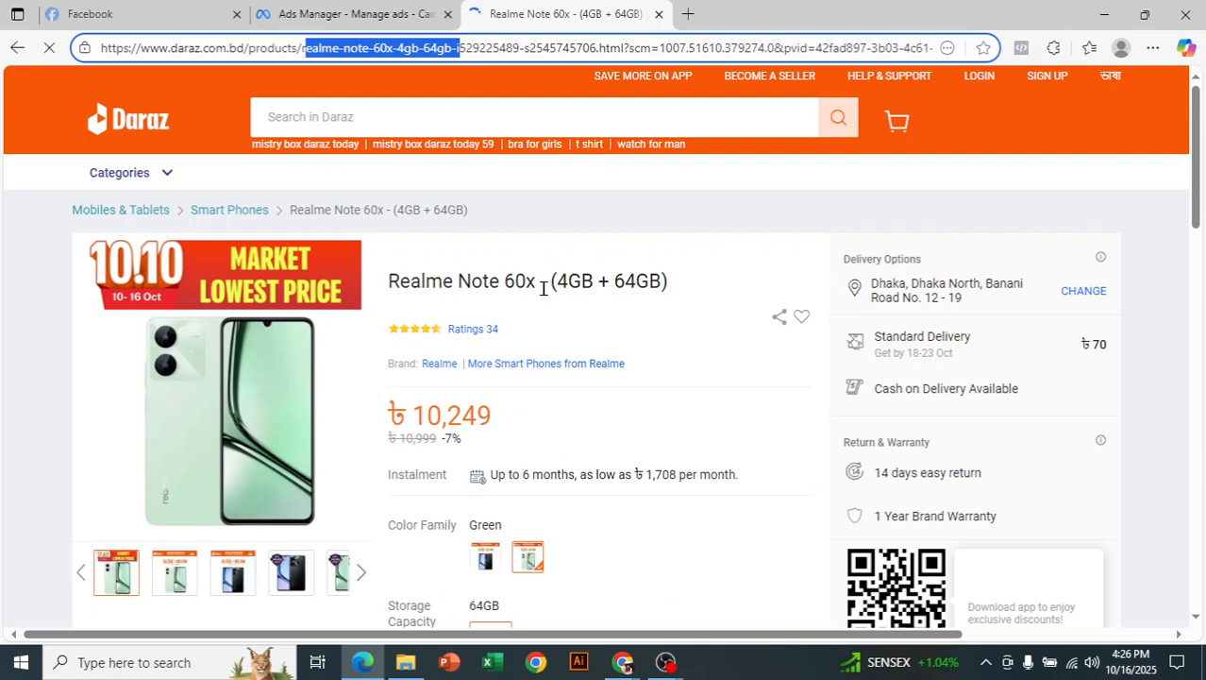
{"action": "left_click", "coordinate": [547, 39]}
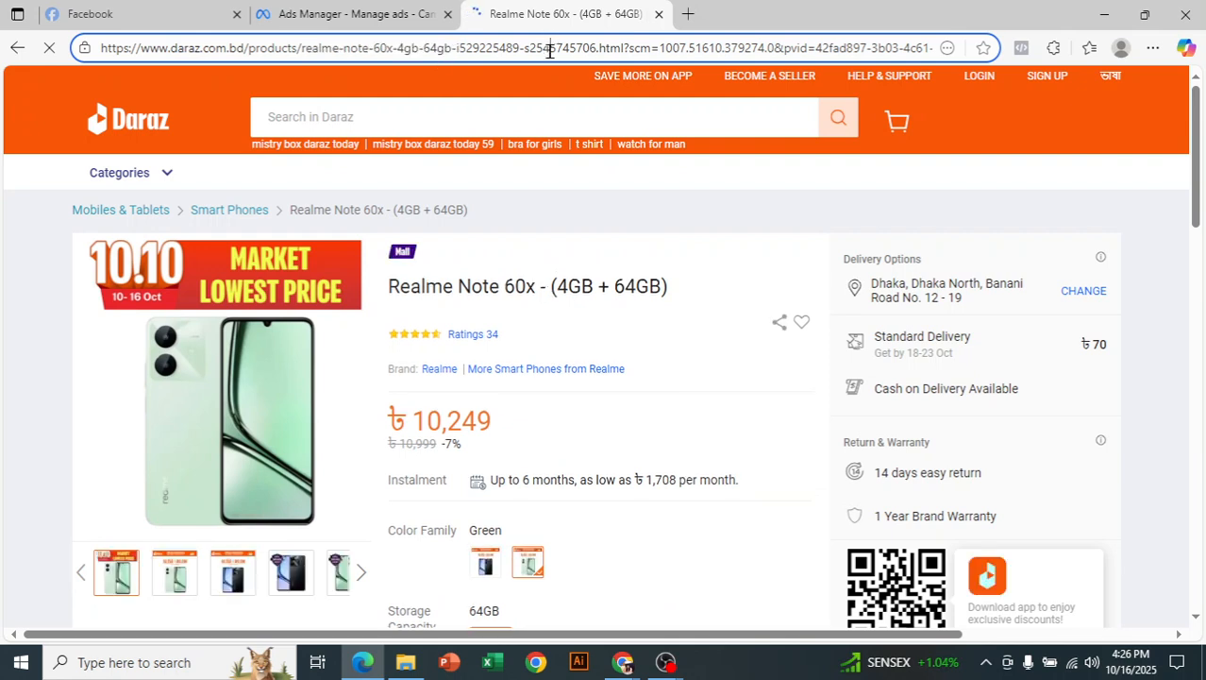
{"action": "double_click", "coordinate": [408, 47]}
{"action": "key", "text": "ctrl+a"}
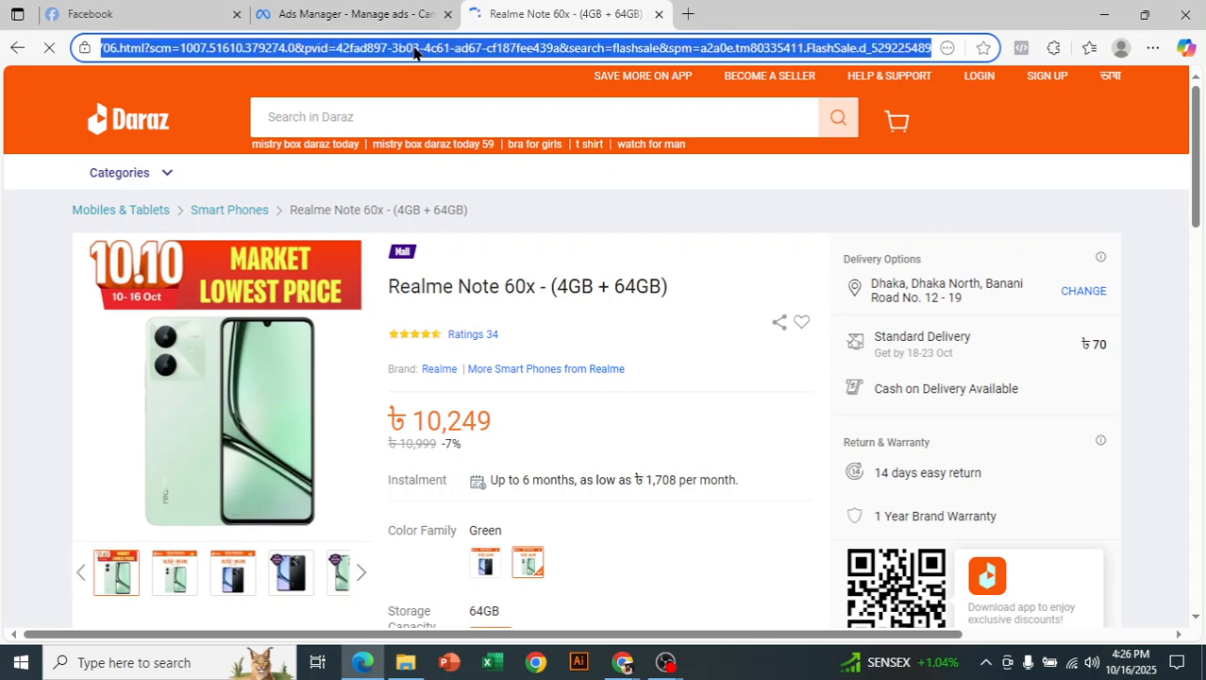
{"action": "right_click", "coordinate": [415, 53]}
{"action": "left_click", "coordinate": [462, 213]}
{"action": "left_click", "coordinate": [323, 9]}
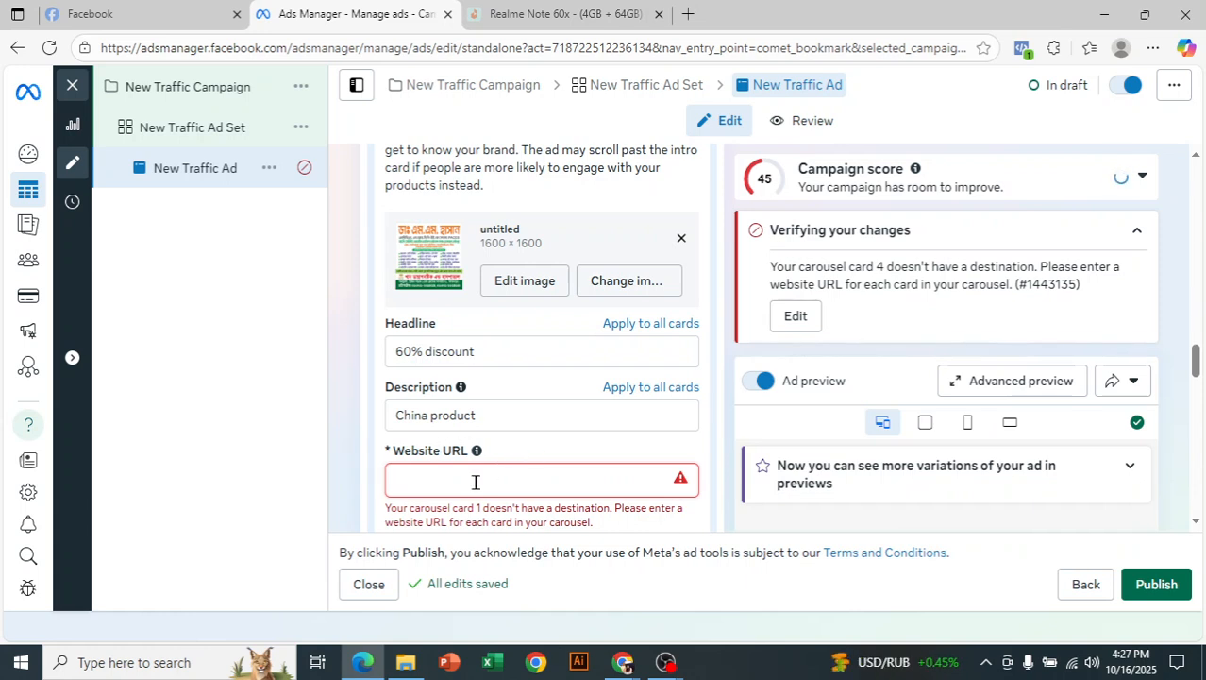
Step: Paste the product URL as the first card's website URL and delete everything after "3b03-4c61-"
{"action": "left_click", "coordinate": [474, 483]}
{"action": "key", "text": "ctrl+v"}
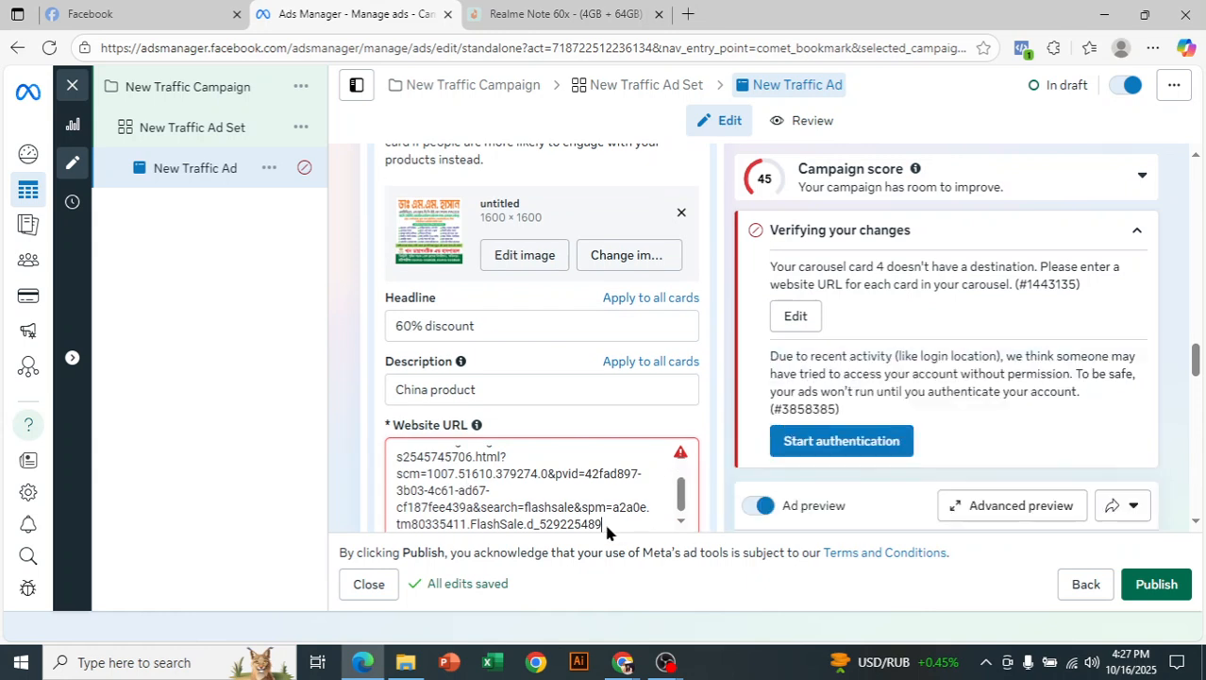
{"action": "left_click", "coordinate": [460, 490], "text": "shift"}
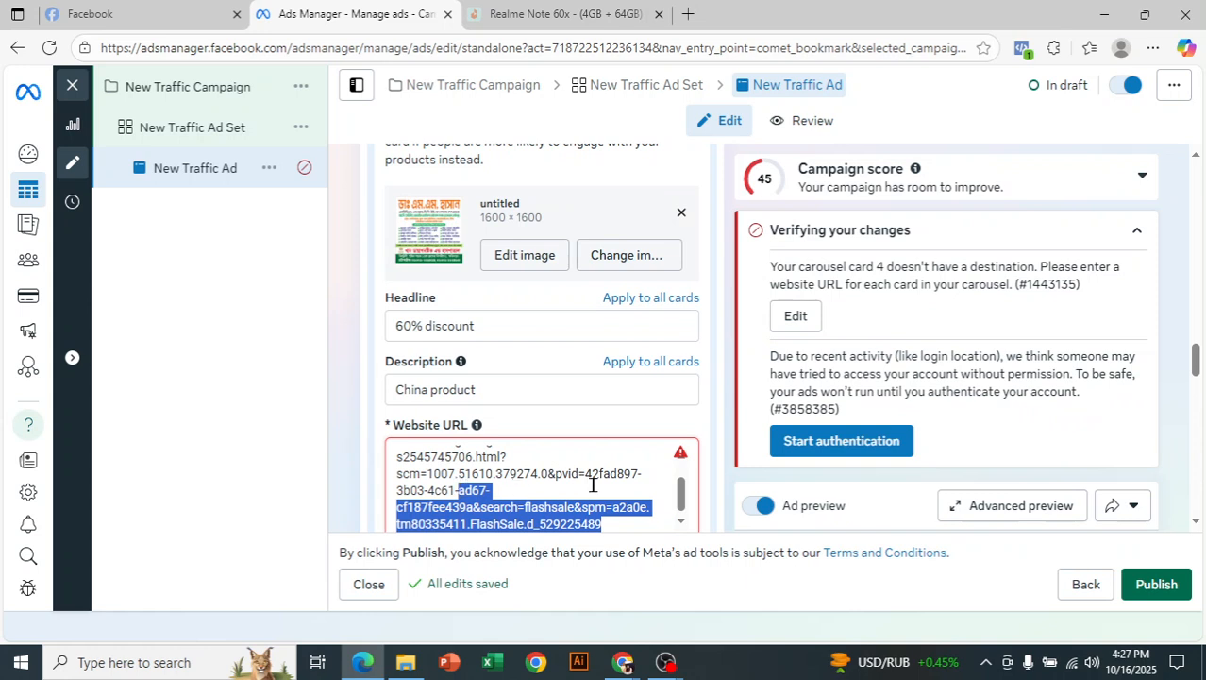
{"action": "key", "text": "BackSpace"}
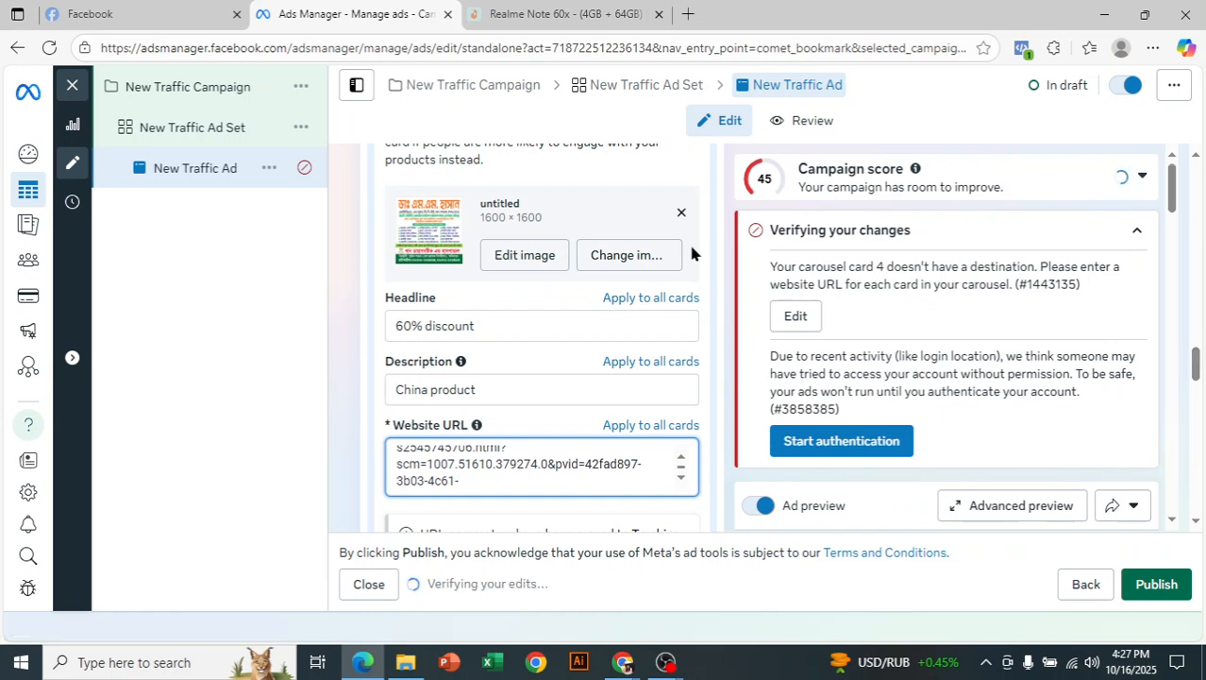
Step: Apply the first card's website URL to all carousel cards and collapse that card
{"action": "left_click", "coordinate": [1194, 341]}
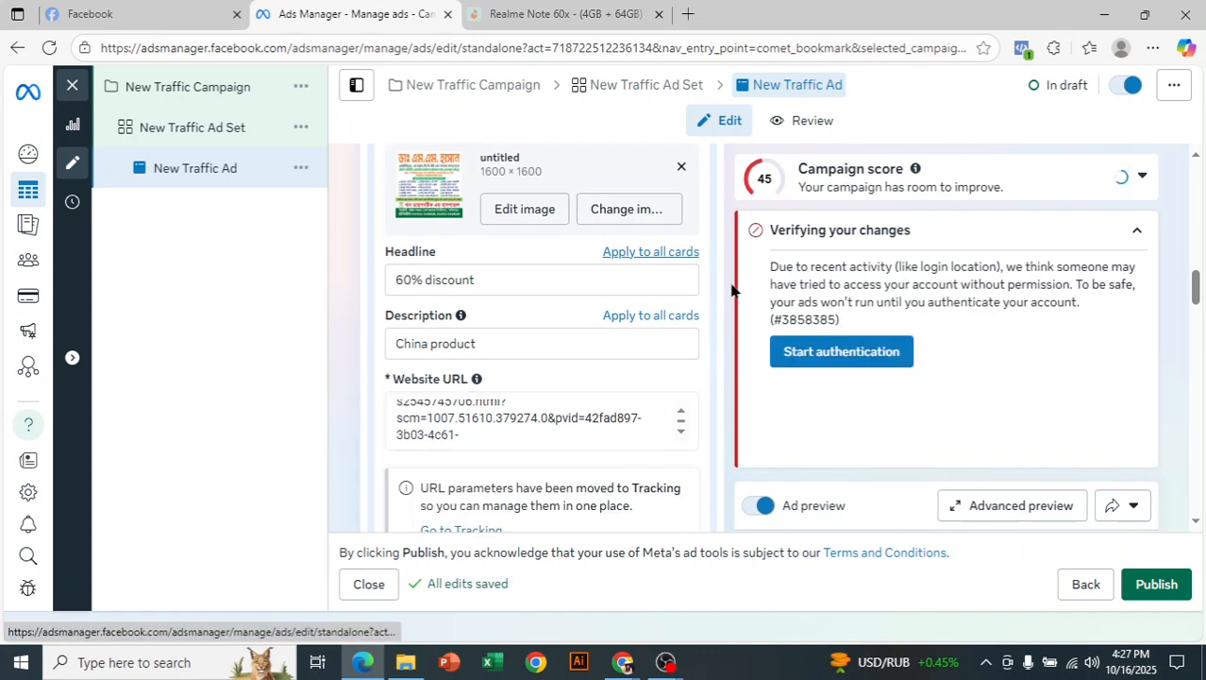
{"action": "left_click", "coordinate": [657, 250]}
{"action": "scroll", "coordinate": [683, 388], "scroll_direction": "down", "scroll_amount": 1}
{"action": "scroll", "coordinate": [685, 388], "scroll_direction": "up", "scroll_amount": 1}
{"action": "scroll", "coordinate": [686, 387], "scroll_direction": "down", "scroll_amount": 4}
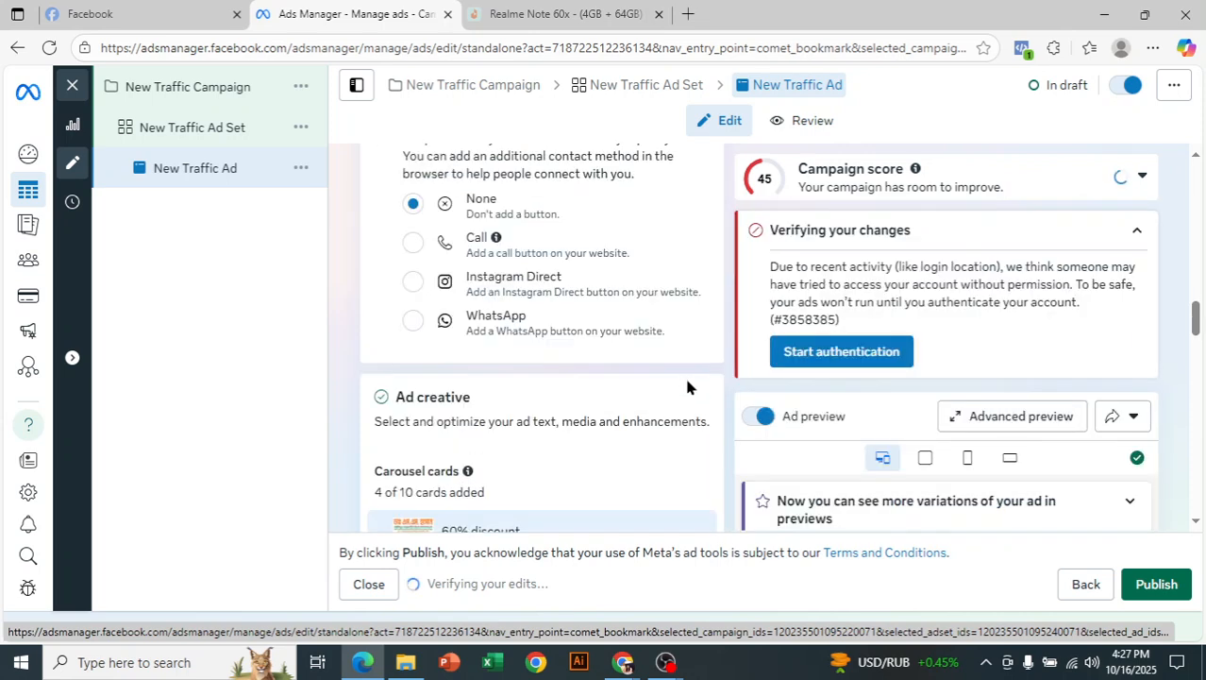
{"action": "scroll", "coordinate": [695, 387], "scroll_direction": "down", "scroll_amount": 2}
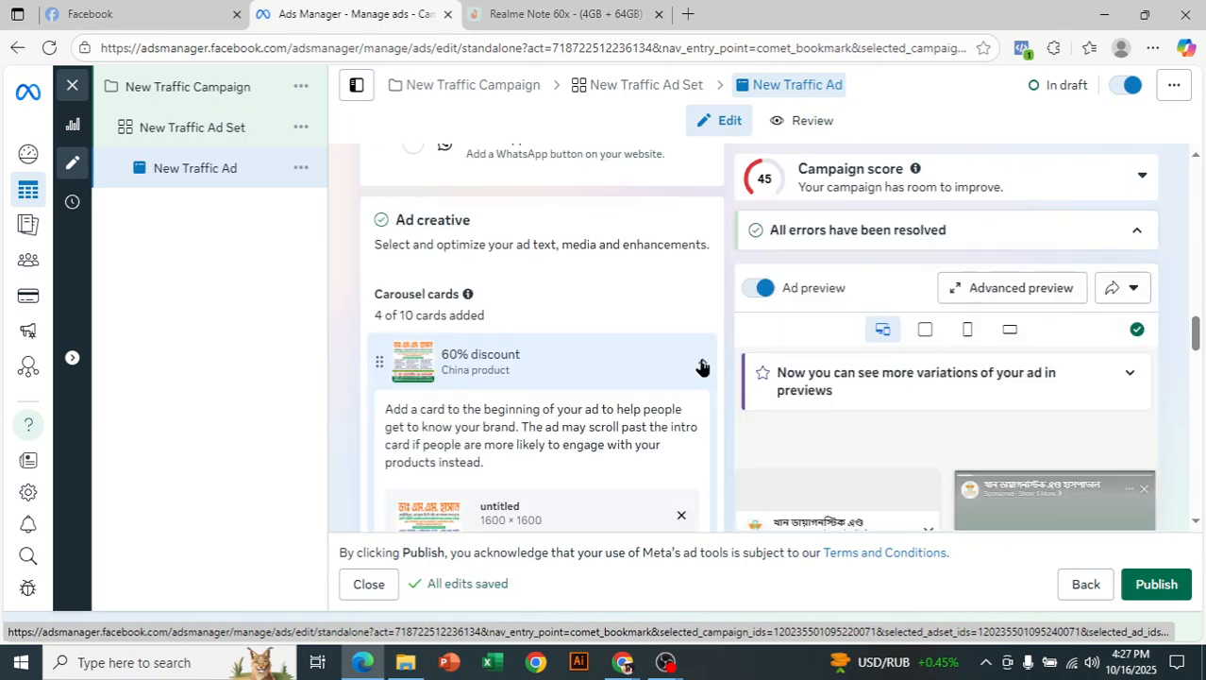
{"action": "left_click", "coordinate": [702, 366]}
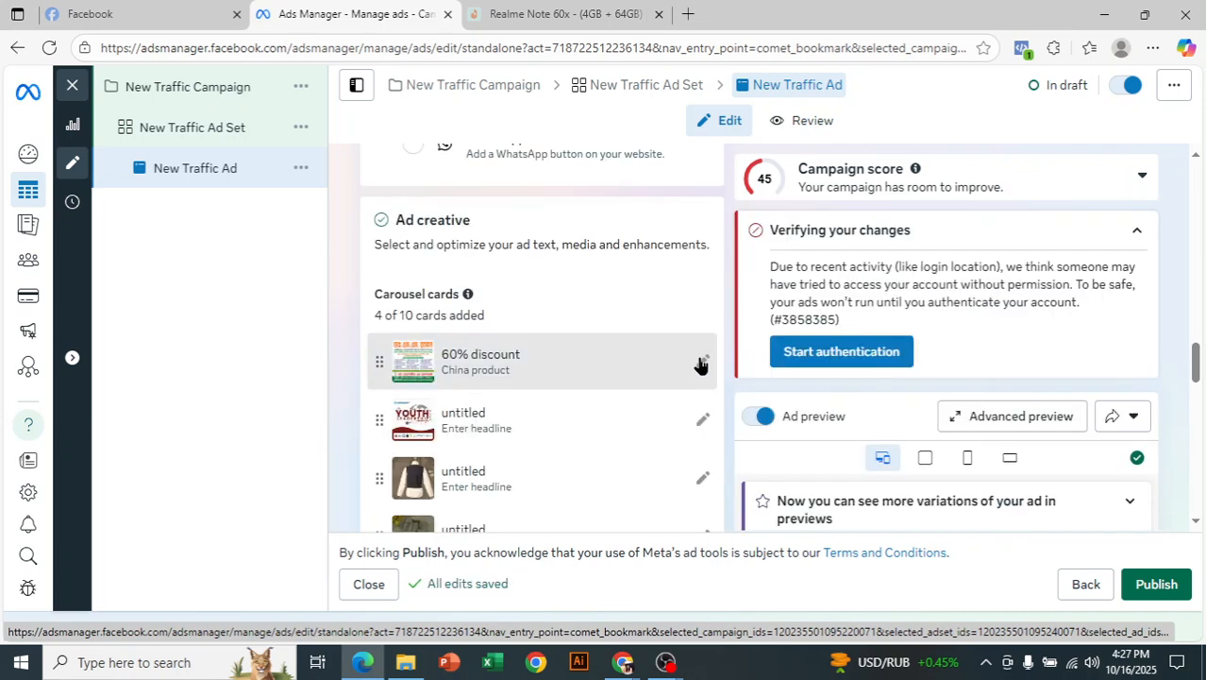
Step: Open the second carousel card and check its headline, description and website URL
{"action": "left_click", "coordinate": [703, 421]}
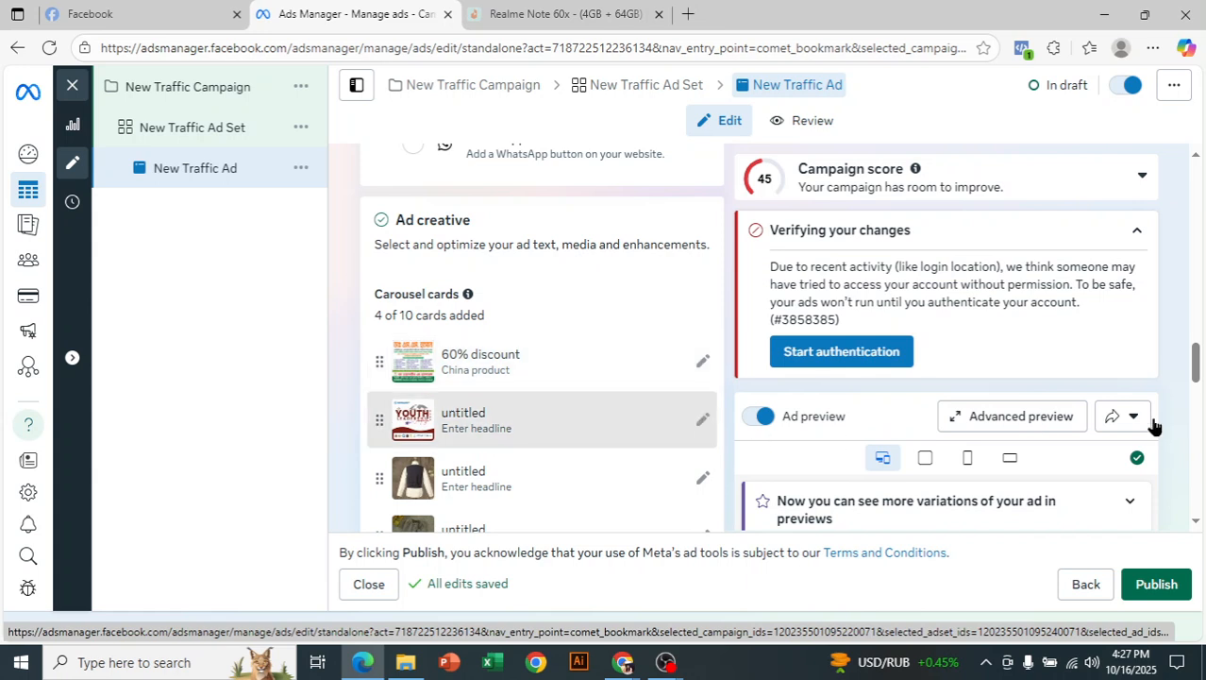
{"action": "left_click_drag", "start_coordinate": [1196, 375], "coordinate": [1195, 401]}
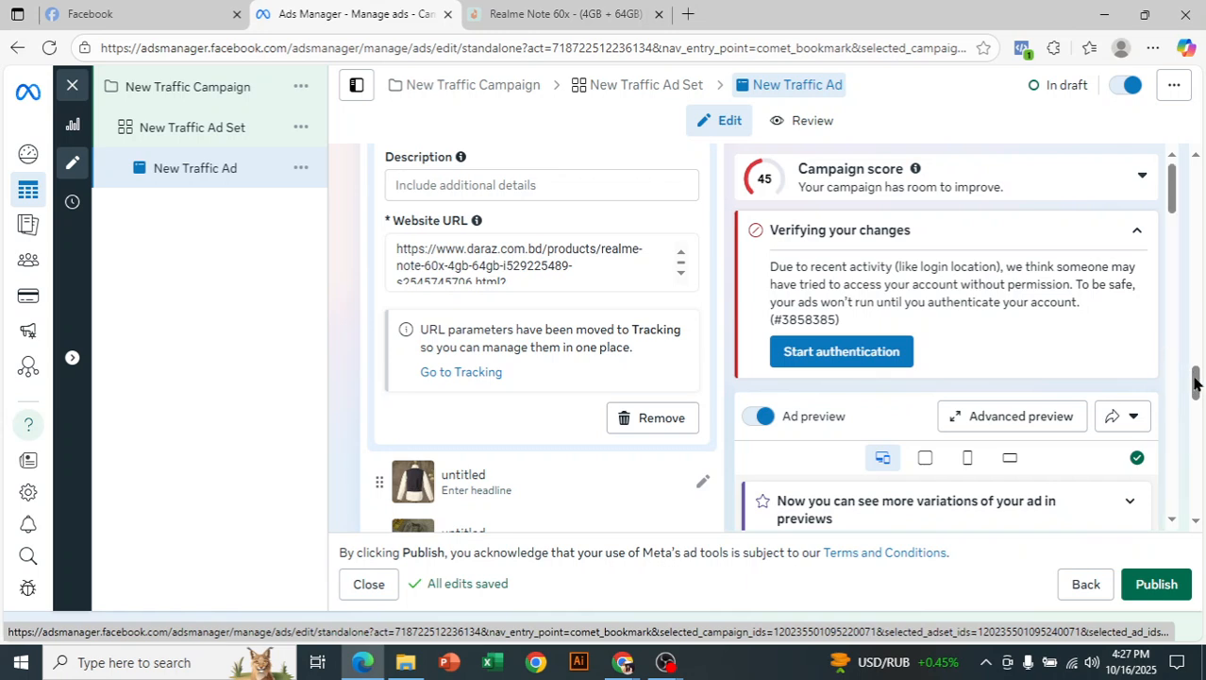
{"action": "scroll", "coordinate": [1191, 385], "scroll_direction": "up", "scroll_amount": 3}
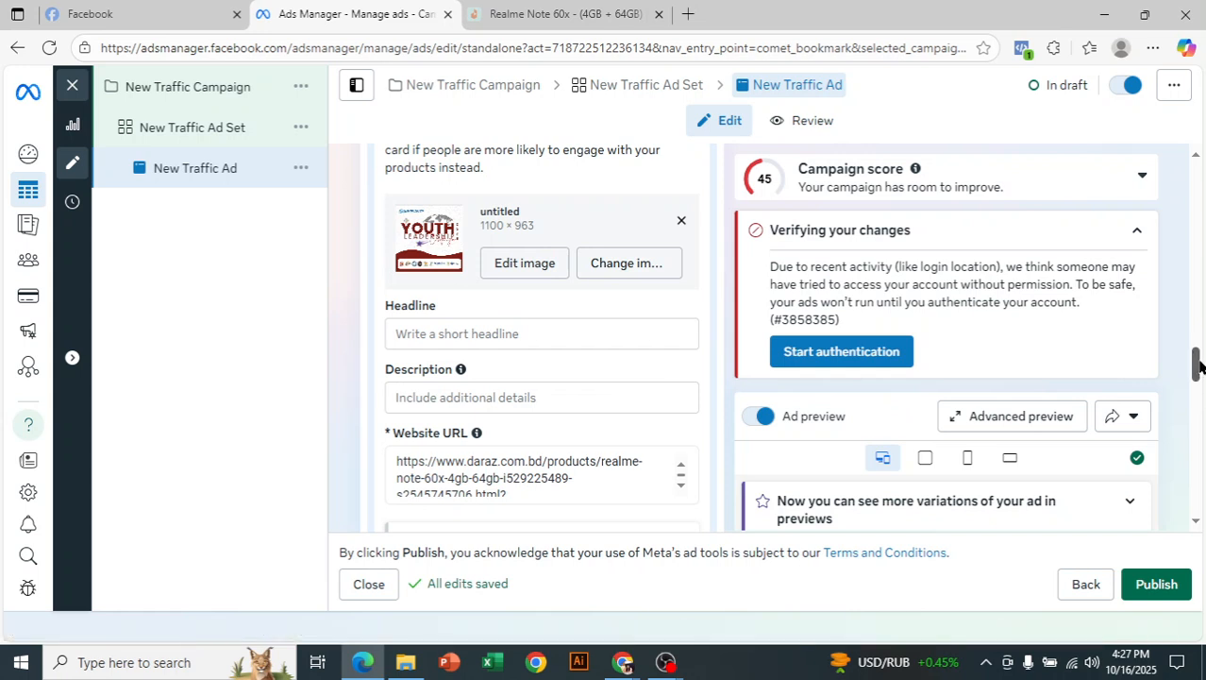
{"action": "left_click_drag", "start_coordinate": [1197, 363], "coordinate": [1195, 330]}
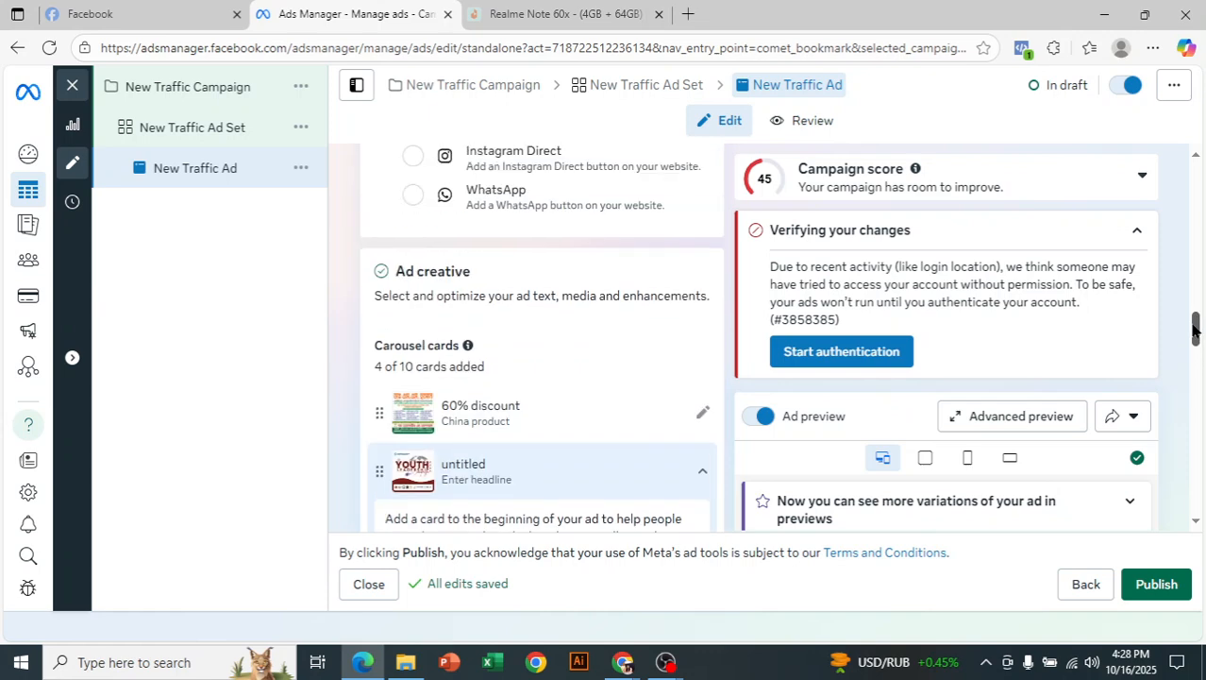
Step: Apply the first card's headline "60% discount" and description "China product" to all carousel cards, and check them in the fourth card
{"action": "left_click", "coordinate": [696, 421]}
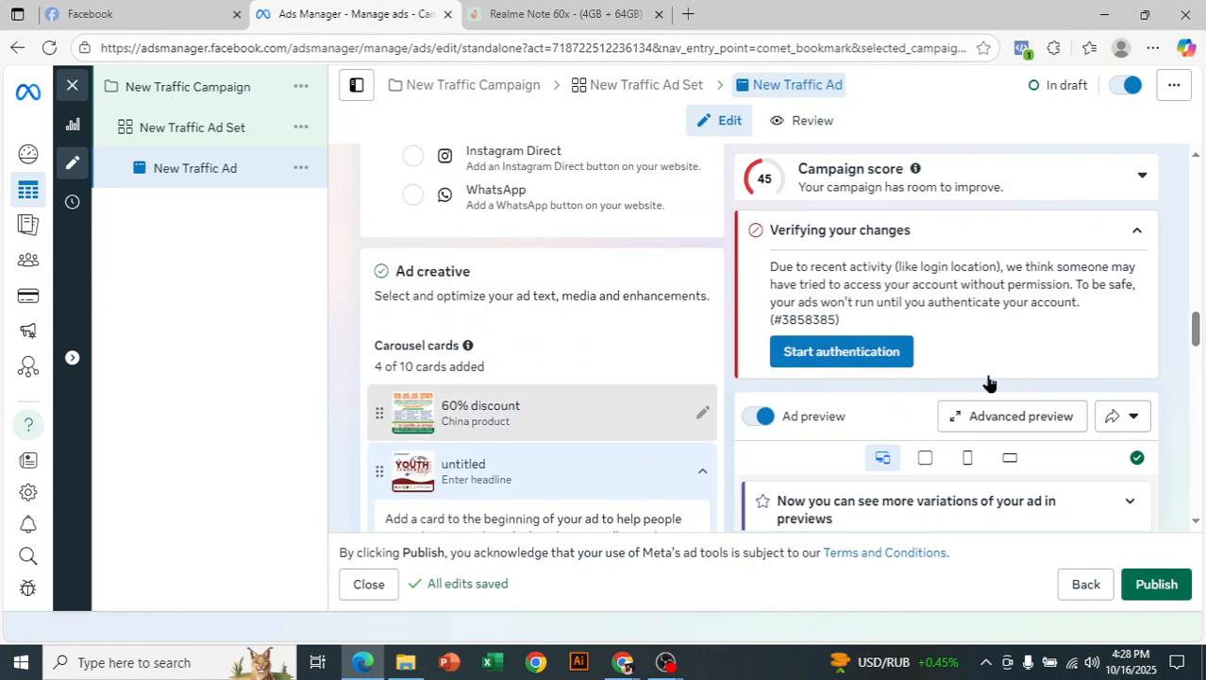
{"action": "left_click_drag", "start_coordinate": [1195, 331], "coordinate": [1195, 356]}
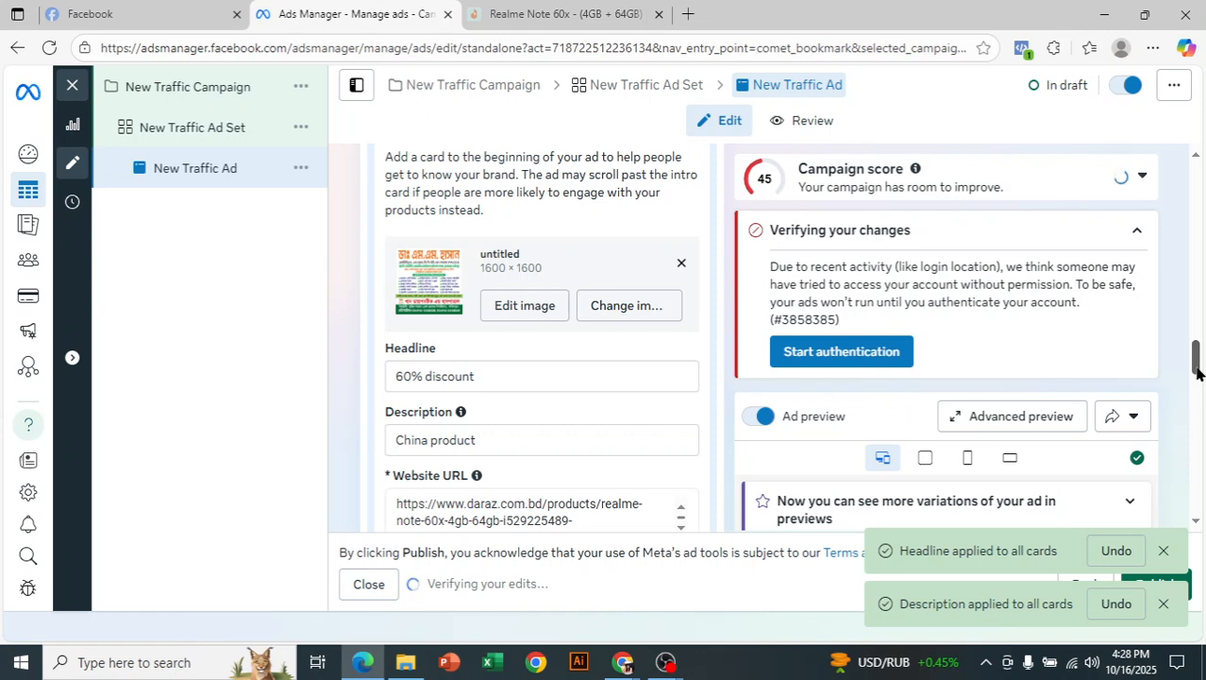
{"action": "left_click_drag", "start_coordinate": [1195, 387], "coordinate": [1194, 411]}
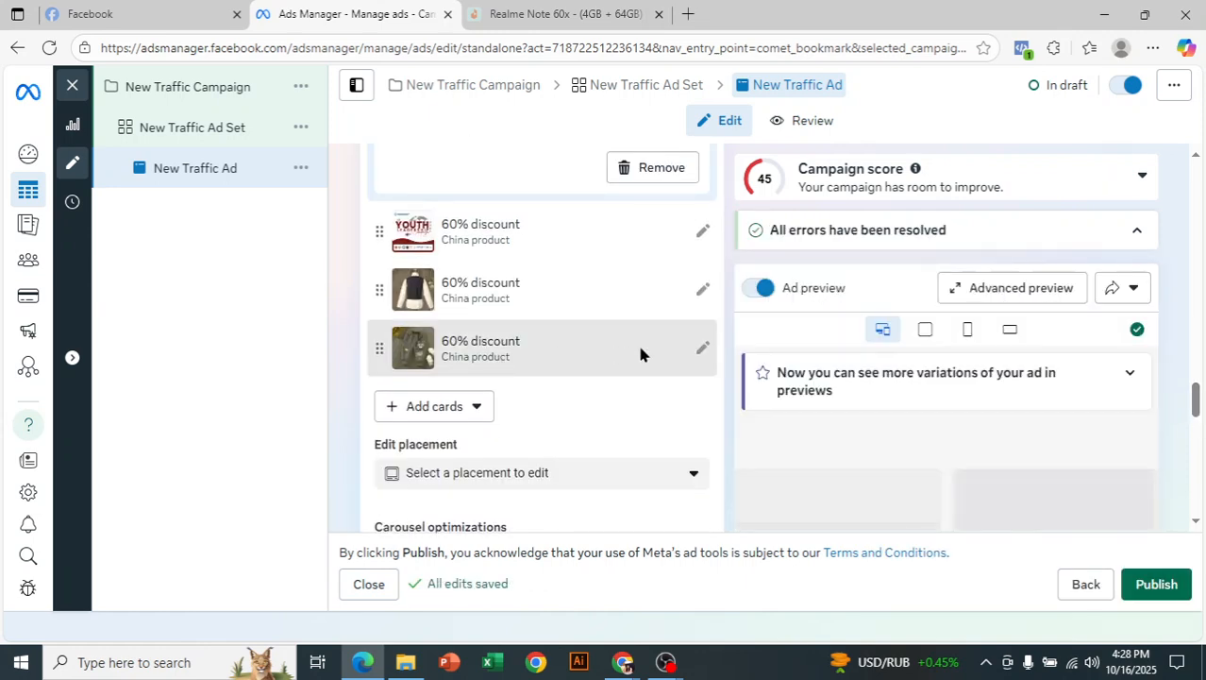
{"action": "left_click", "coordinate": [700, 350]}
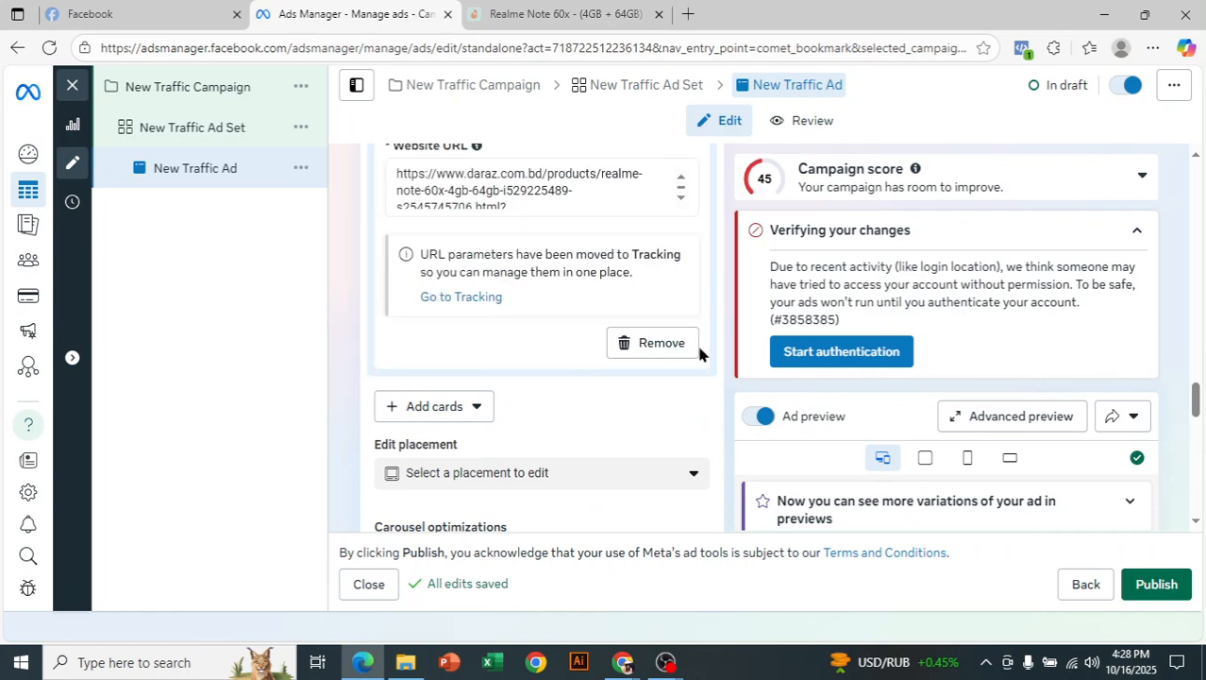
{"action": "left_click_drag", "start_coordinate": [1195, 397], "coordinate": [1194, 369]}
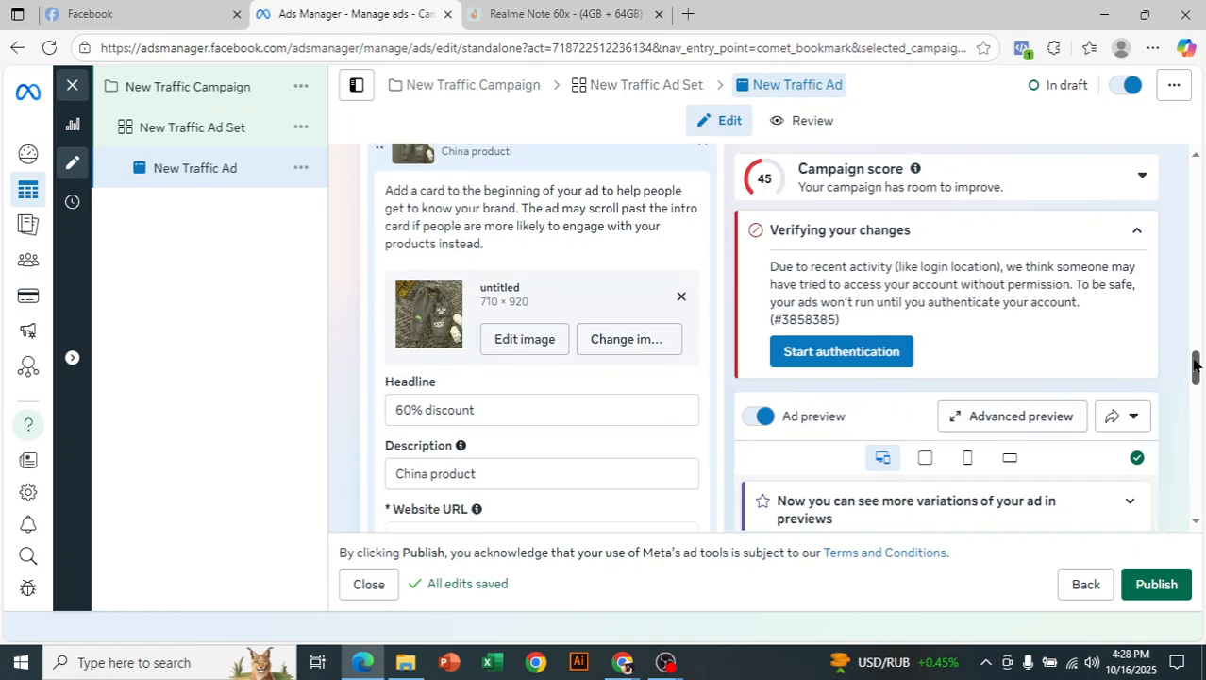
Step: Enter a placeholder line of repeated "f" letters as the ad's primary text
{"action": "left_click_drag", "start_coordinate": [1195, 369], "coordinate": [1196, 440]}
{"action": "left_click", "coordinate": [473, 291]}
{"action": "type", "text": "fffffffffffffffffffffffffffff"}
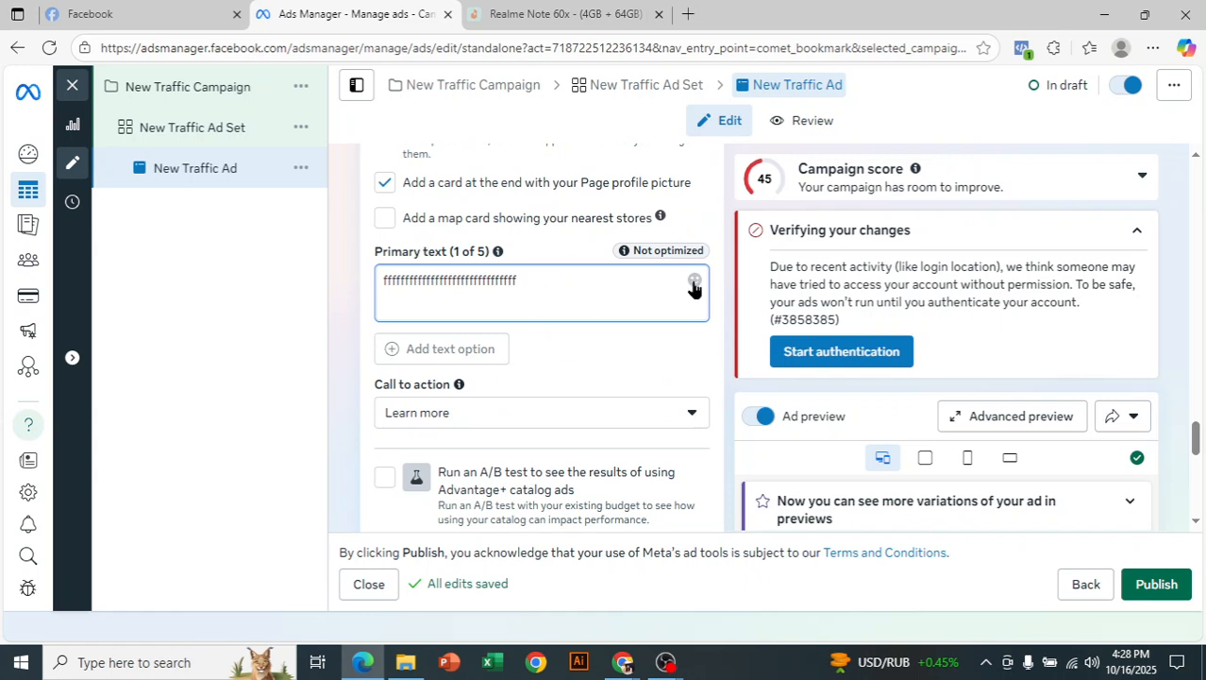
Step: Set the ad's call to action to Shop now
{"action": "left_click", "coordinate": [485, 412]}
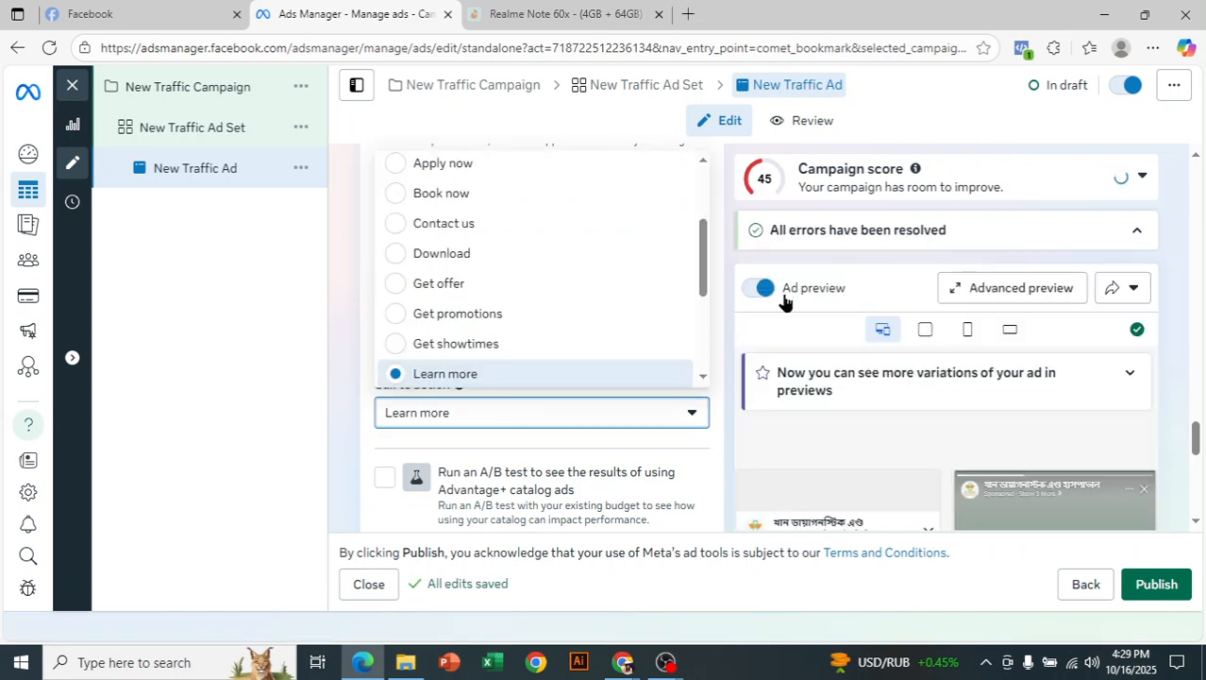
{"action": "left_click_drag", "start_coordinate": [705, 256], "coordinate": [712, 304]}
{"action": "scroll", "coordinate": [707, 200], "scroll_direction": "up", "scroll_amount": 3}
{"action": "scroll", "coordinate": [710, 359], "scroll_direction": "down", "scroll_amount": 4}
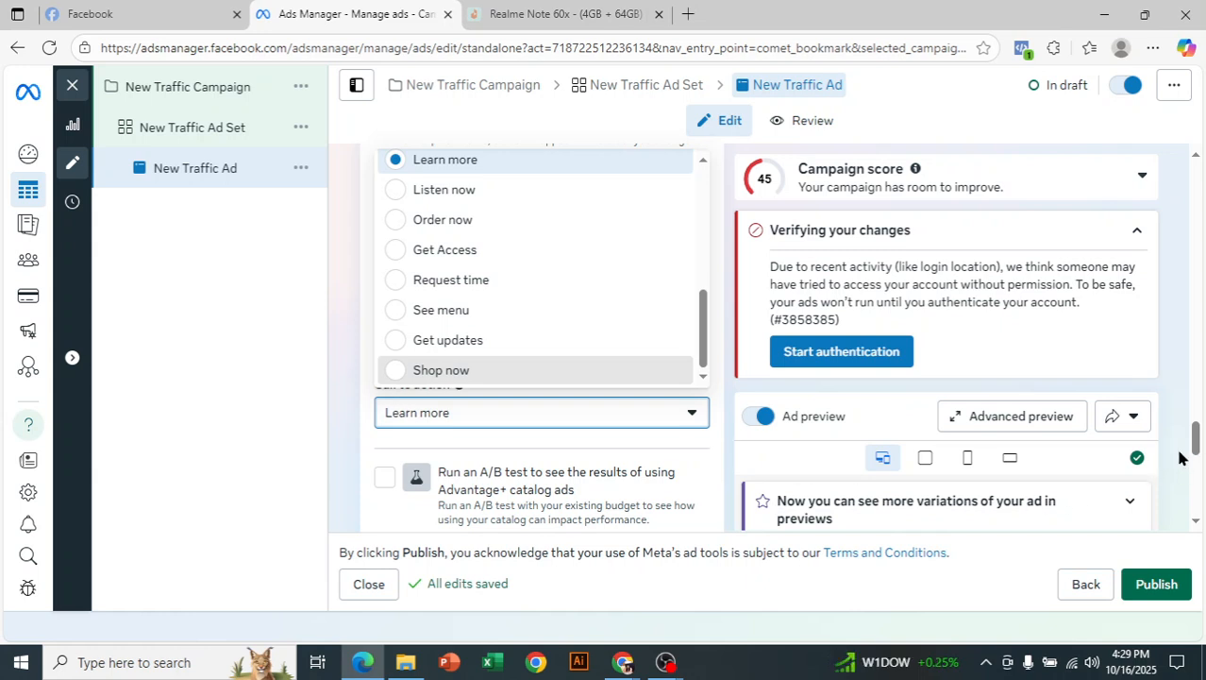
{"action": "key", "text": "Return"}
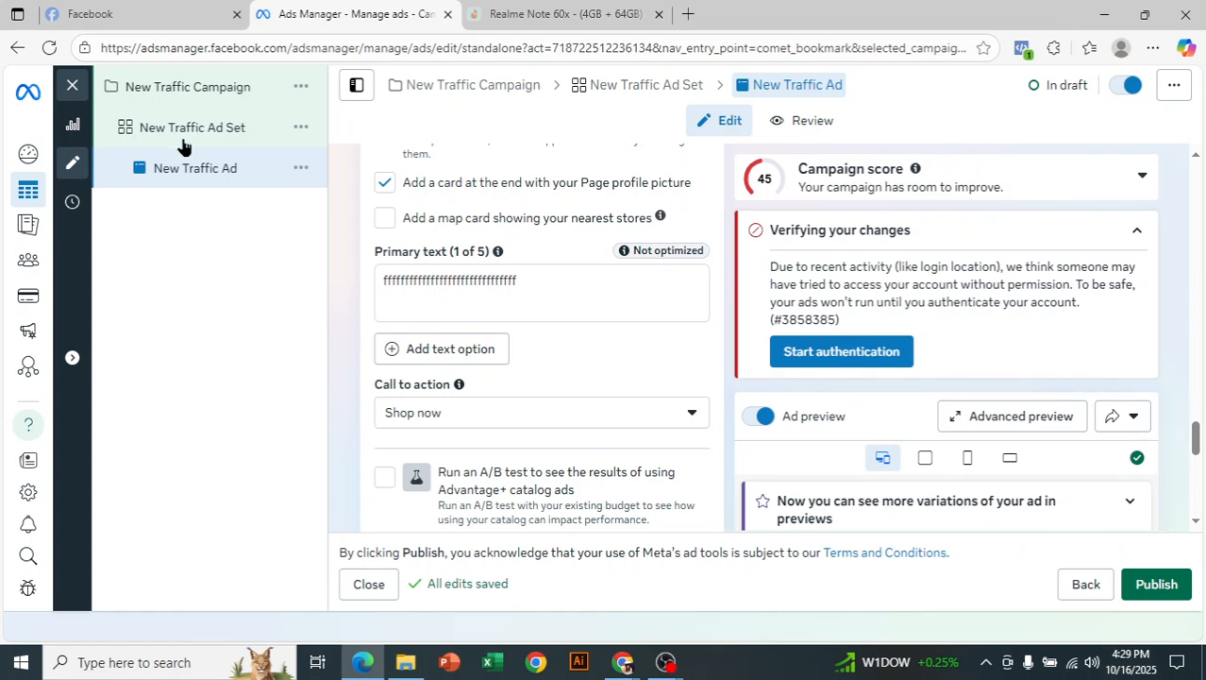
Step: Page through the carousel cards in the Facebook Feed preview up to the end card and back to the first one
{"action": "left_click_drag", "start_coordinate": [1197, 444], "coordinate": [1201, 500]}
{"action": "left_click_drag", "start_coordinate": [1171, 195], "coordinate": [1180, 258]}
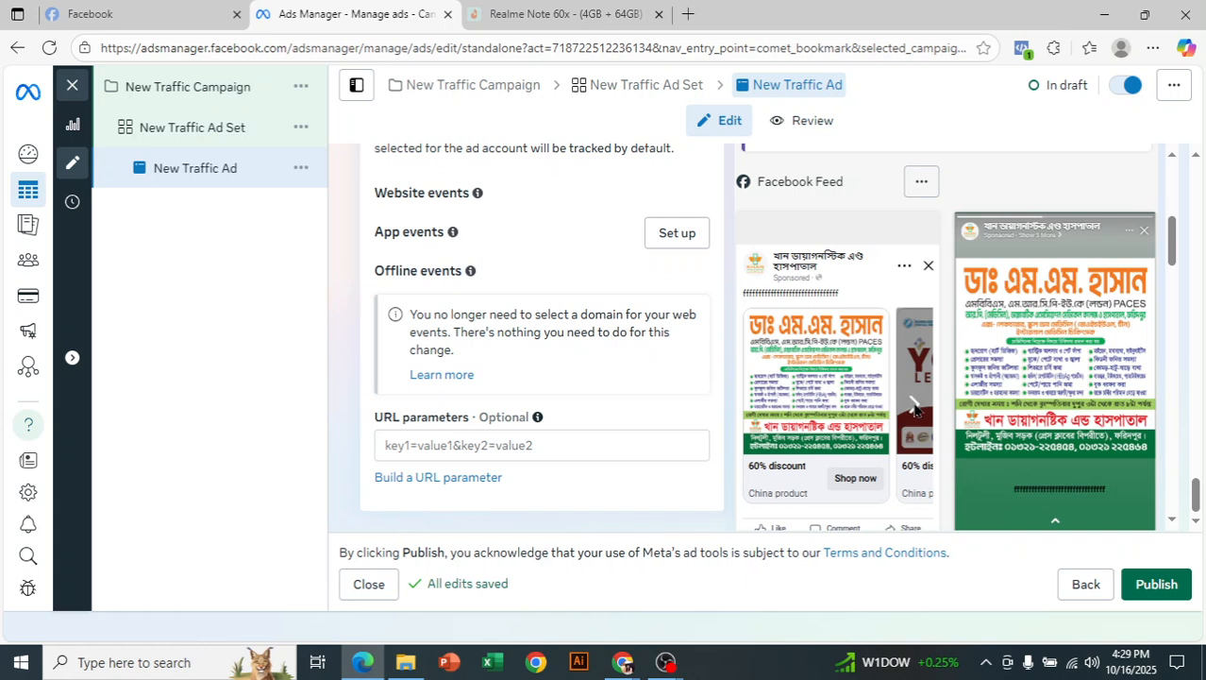
{"action": "left_click", "coordinate": [914, 406]}
{"action": "left_click", "coordinate": [914, 405]}
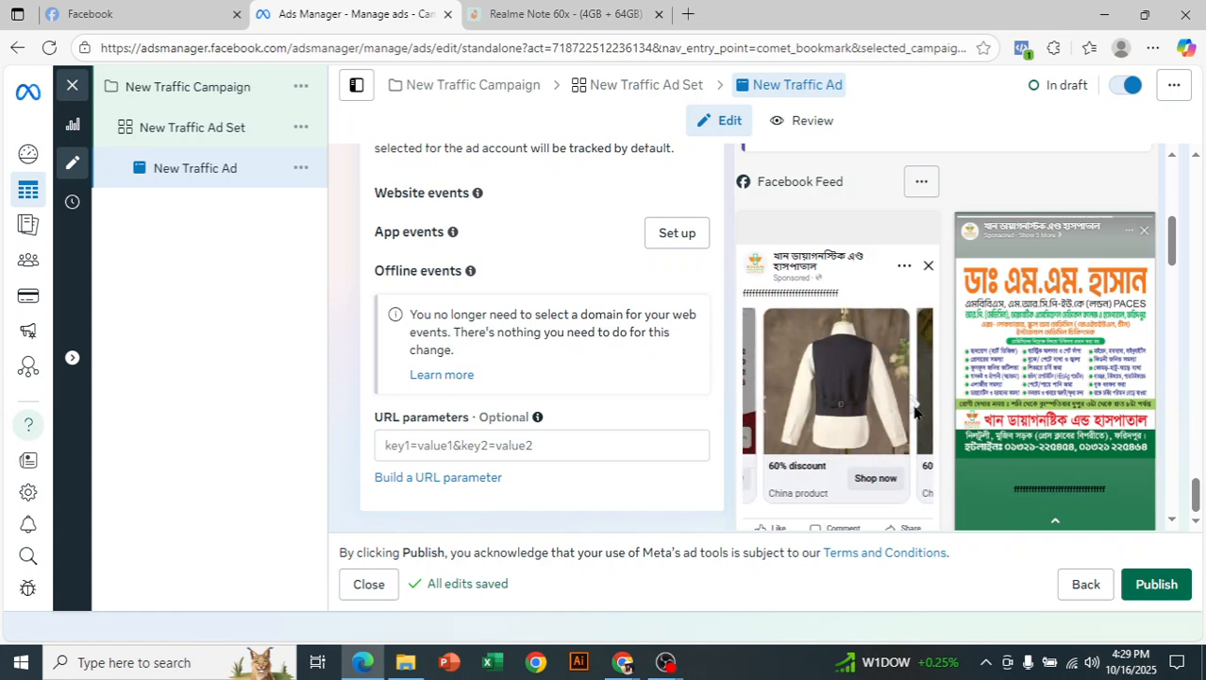
{"action": "left_click", "coordinate": [914, 406]}
{"action": "left_click", "coordinate": [914, 408]}
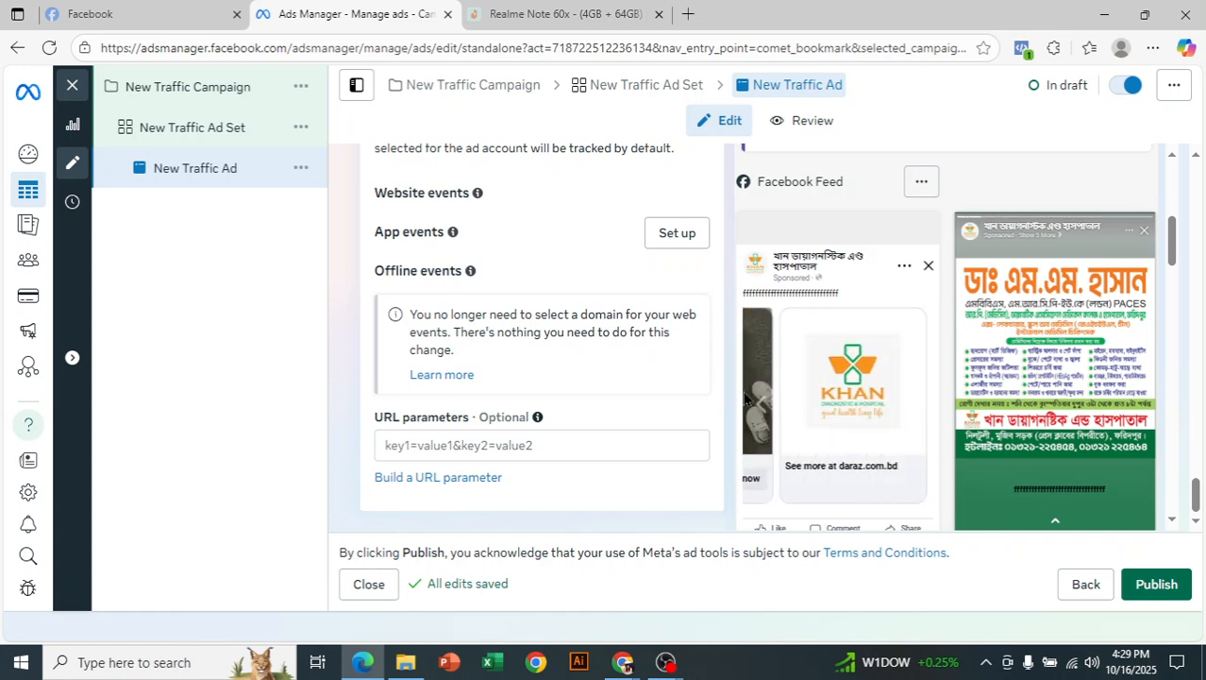
{"action": "left_click", "coordinate": [760, 406]}
{"action": "left_click", "coordinate": [761, 406]}
{"action": "left_click", "coordinate": [761, 406]}
{"action": "left_click", "coordinate": [760, 406]}
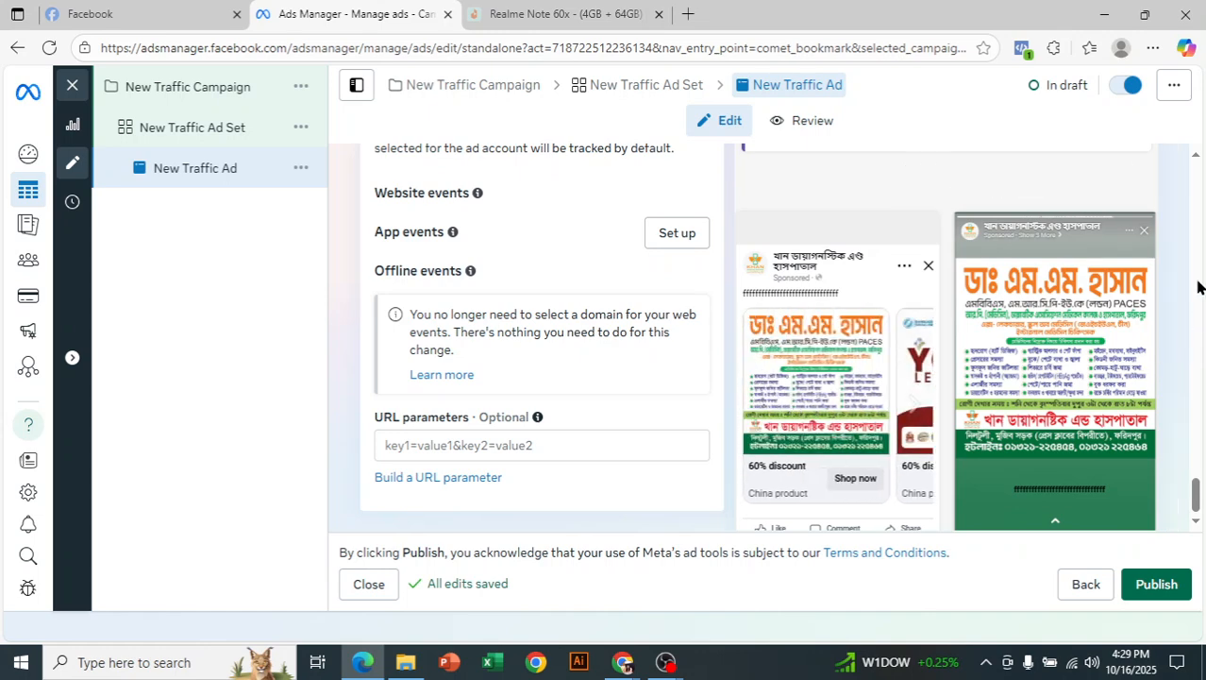
Step: Open the advanced preview and review how the ad looks in Facebook Feed, Stories, Marketplace and Reels
{"action": "left_click_drag", "start_coordinate": [1172, 250], "coordinate": [1168, 215]}
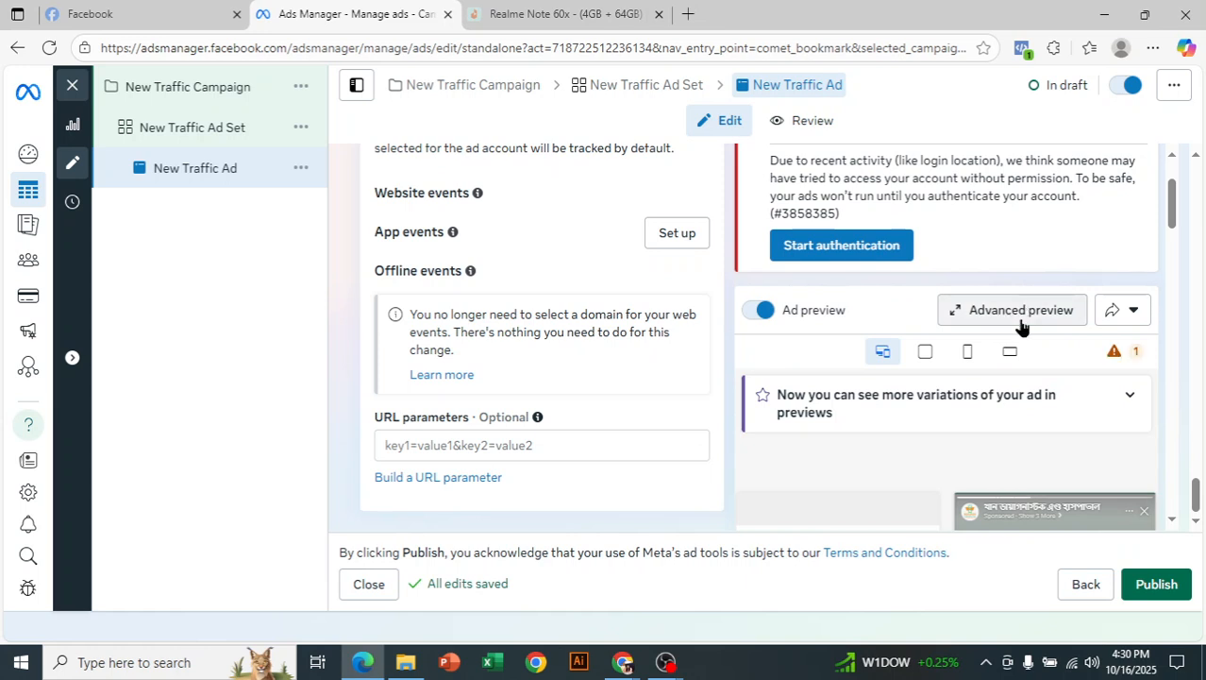
{"action": "left_click", "coordinate": [1093, 510]}
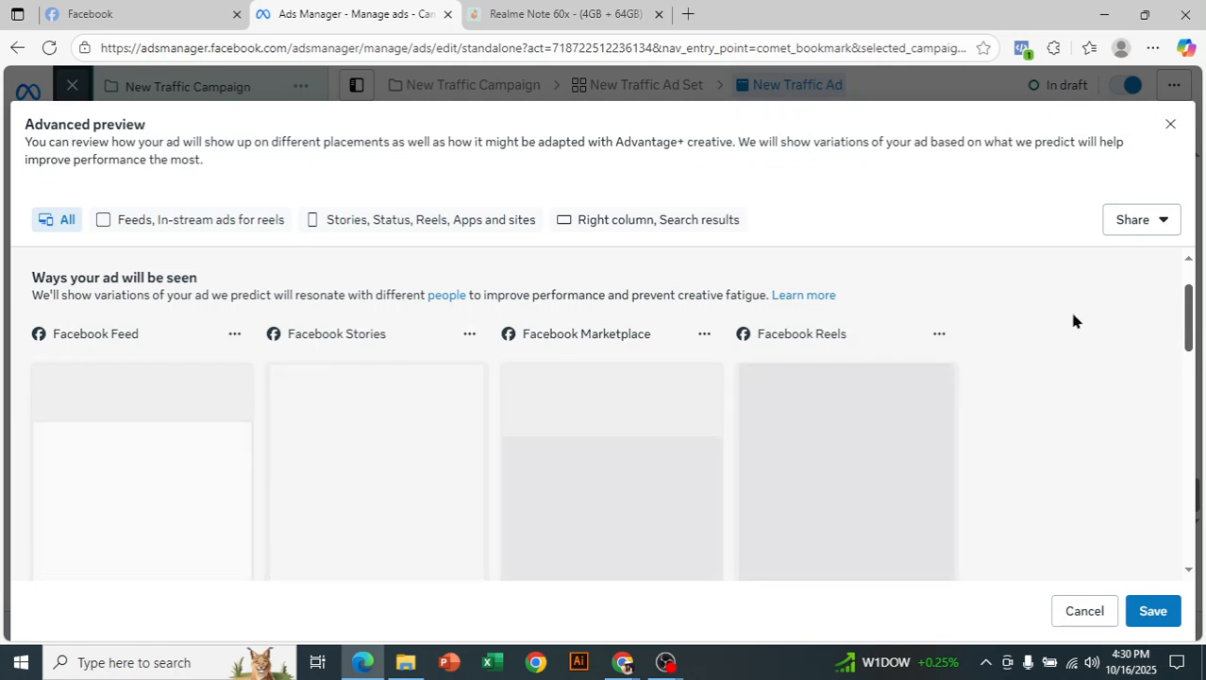
{"action": "scroll", "coordinate": [57, 424], "scroll_direction": "down", "scroll_amount": 1}
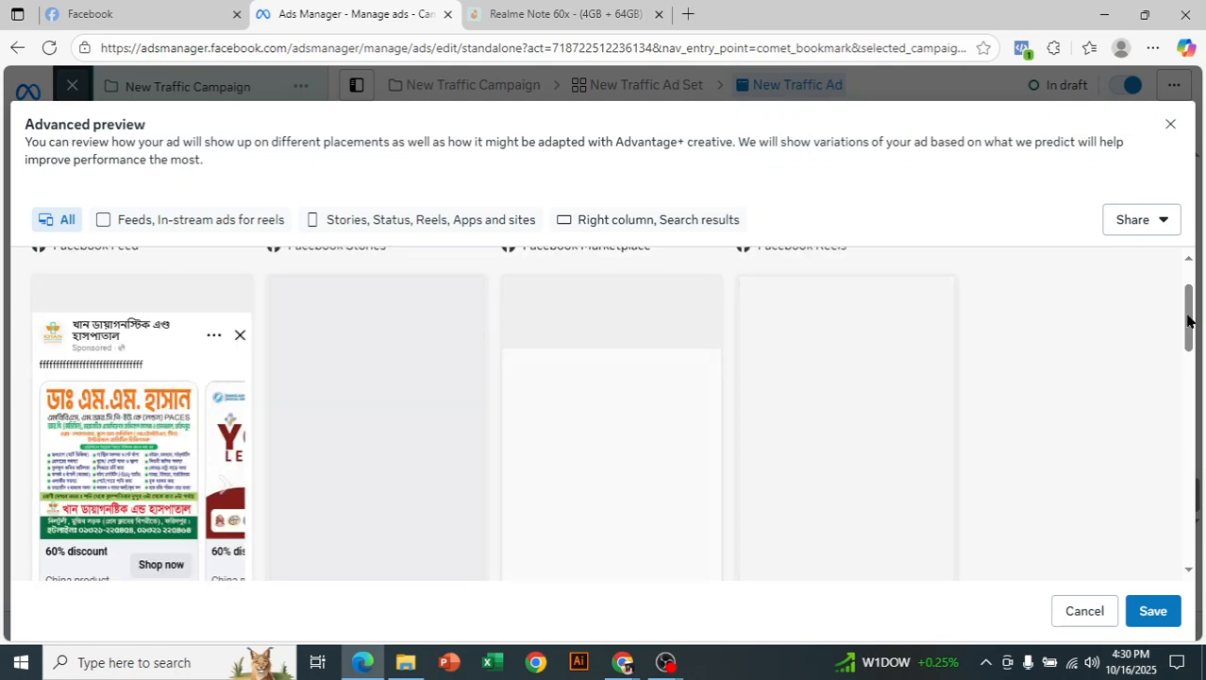
{"action": "mouse_move", "coordinate": [1187, 323]}
{"action": "left_mouse_down"}
{"action": "mouse_move", "coordinate": [1187, 293]}
{"action": "mouse_move", "coordinate": [1187, 344]}
{"action": "mouse_move", "coordinate": [1180, 334]}
{"action": "left_mouse_up"}
{"action": "scroll", "coordinate": [1176, 327], "scroll_direction": "up", "scroll_amount": 1}
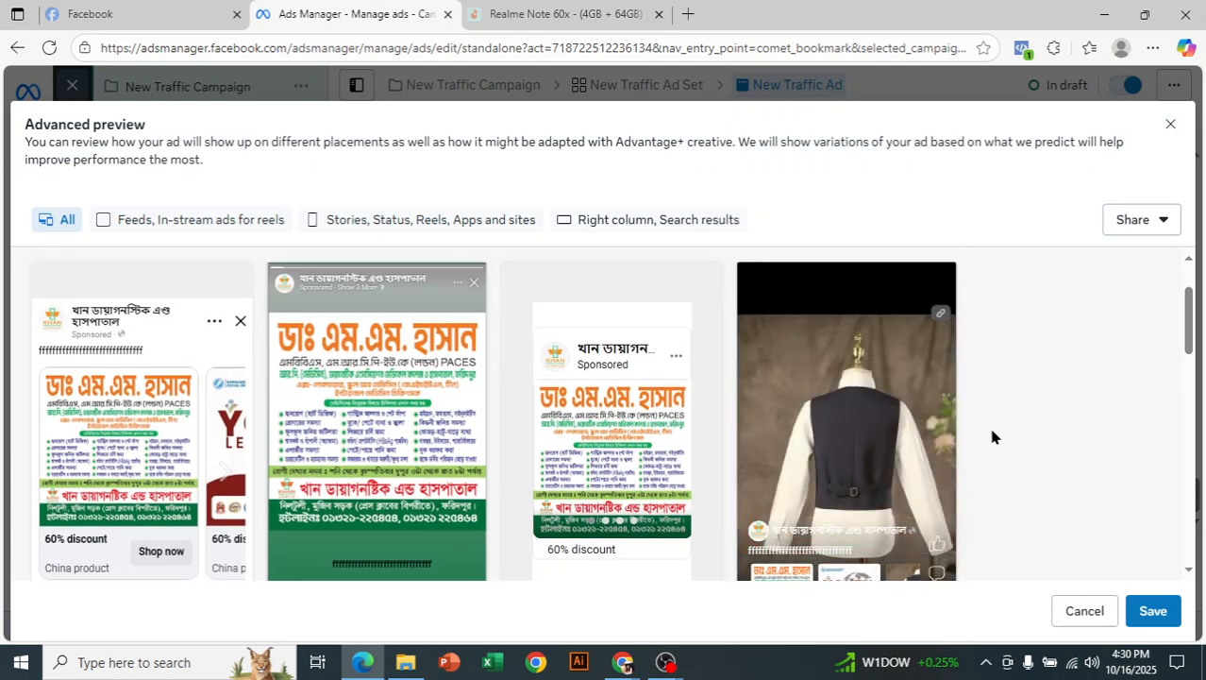
{"action": "scroll", "coordinate": [1178, 329], "scroll_direction": "up", "scroll_amount": 3}
{"action": "scroll", "coordinate": [1178, 329], "scroll_direction": "down", "scroll_amount": 1}
{"action": "scroll", "coordinate": [1177, 340], "scroll_direction": "down", "scroll_amount": 1}
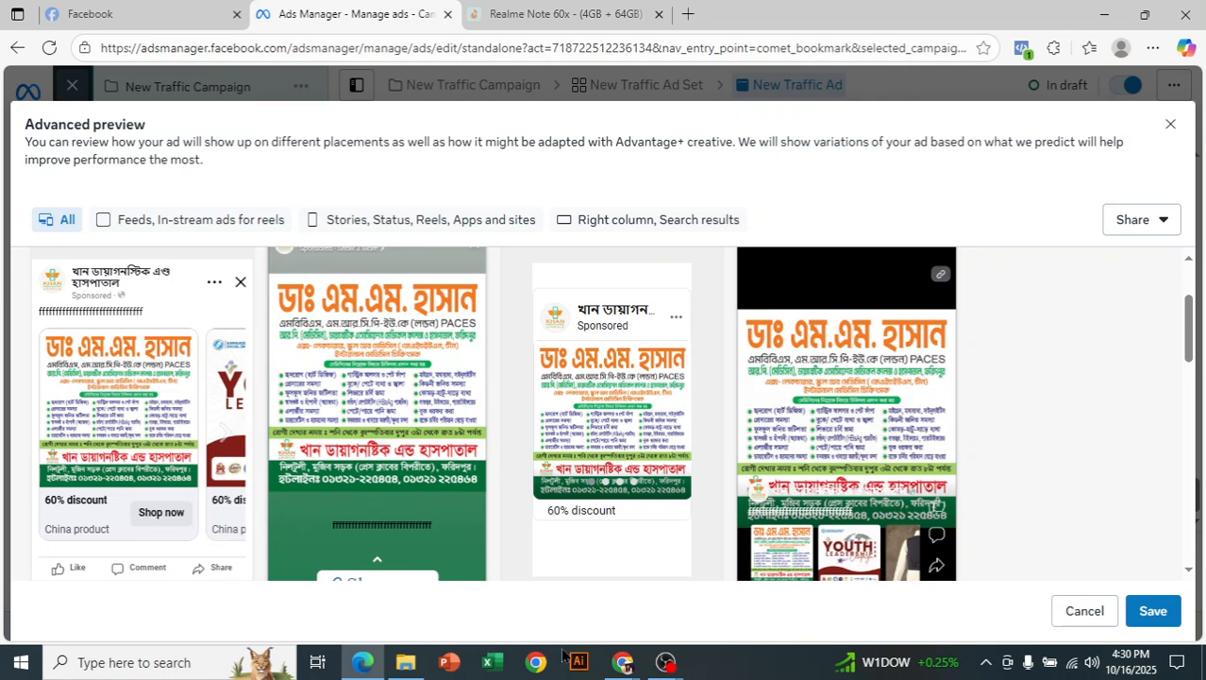
{"action": "left_click", "coordinate": [666, 663]}
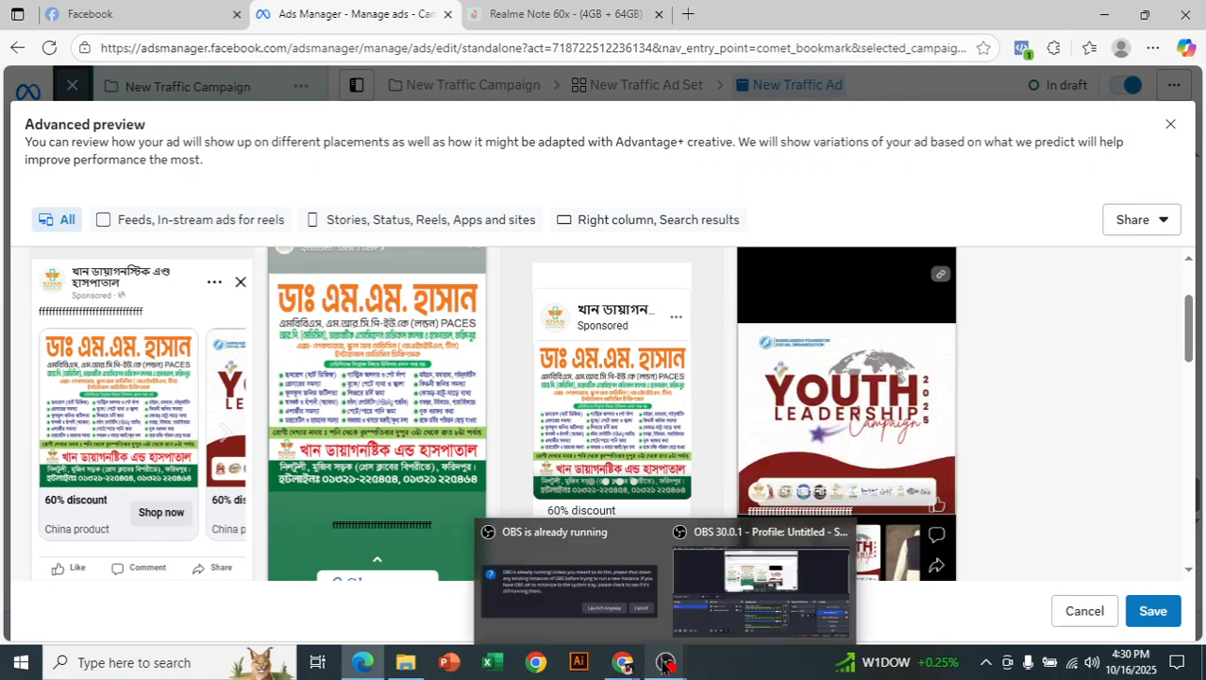